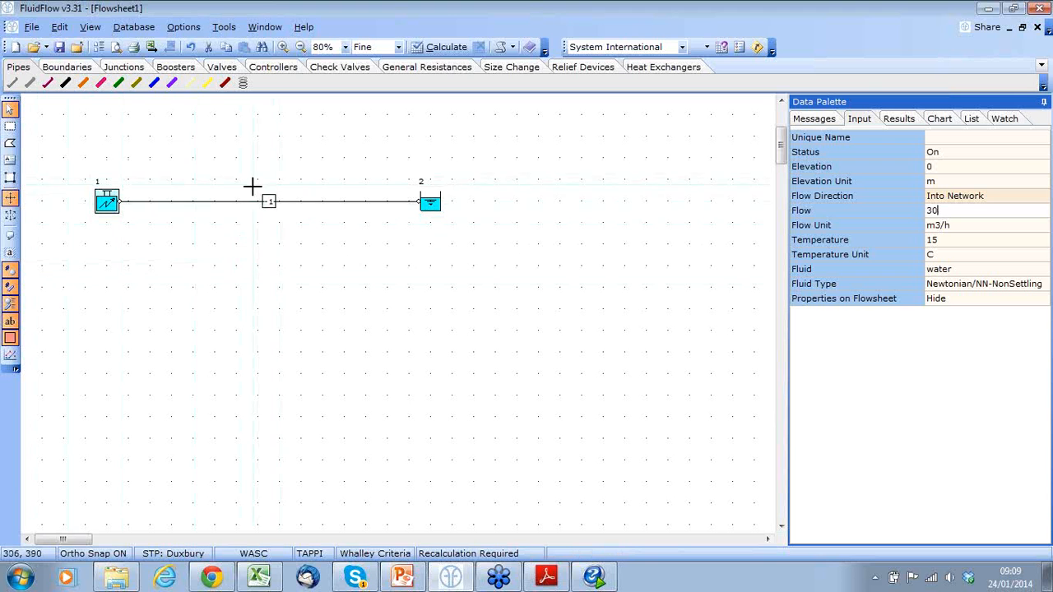
Step: Calculate the network and examine the calculated results of the pipe between nodes 1 and 2
click(436, 47)
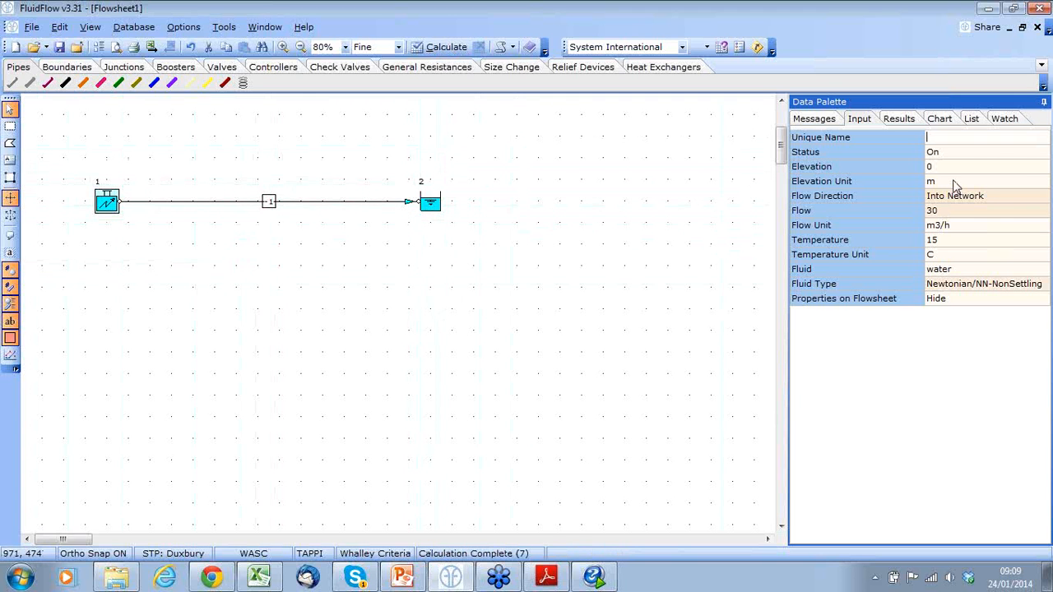
click(355, 211)
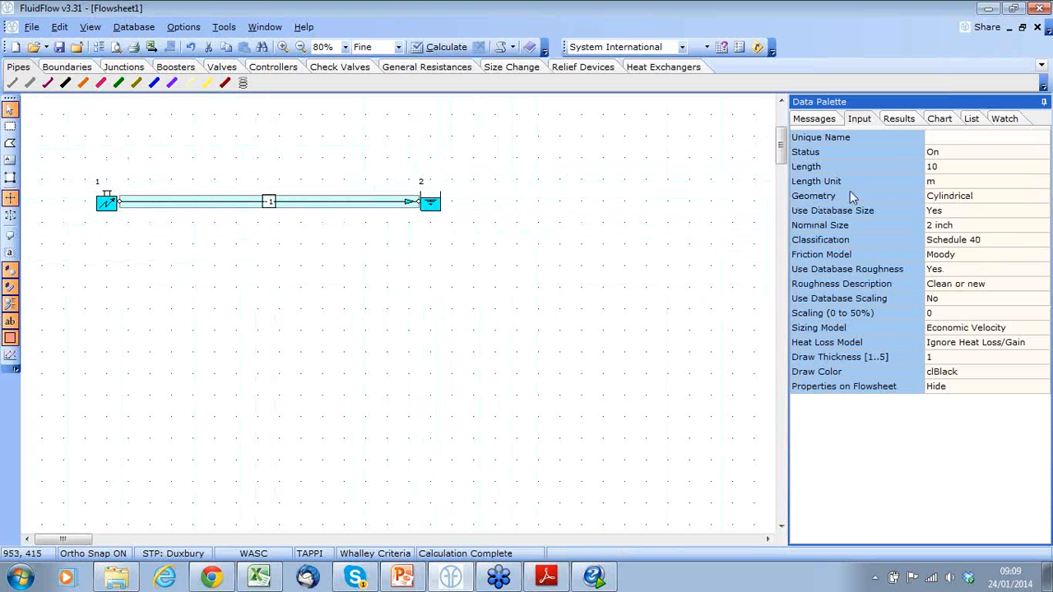
click(897, 121)
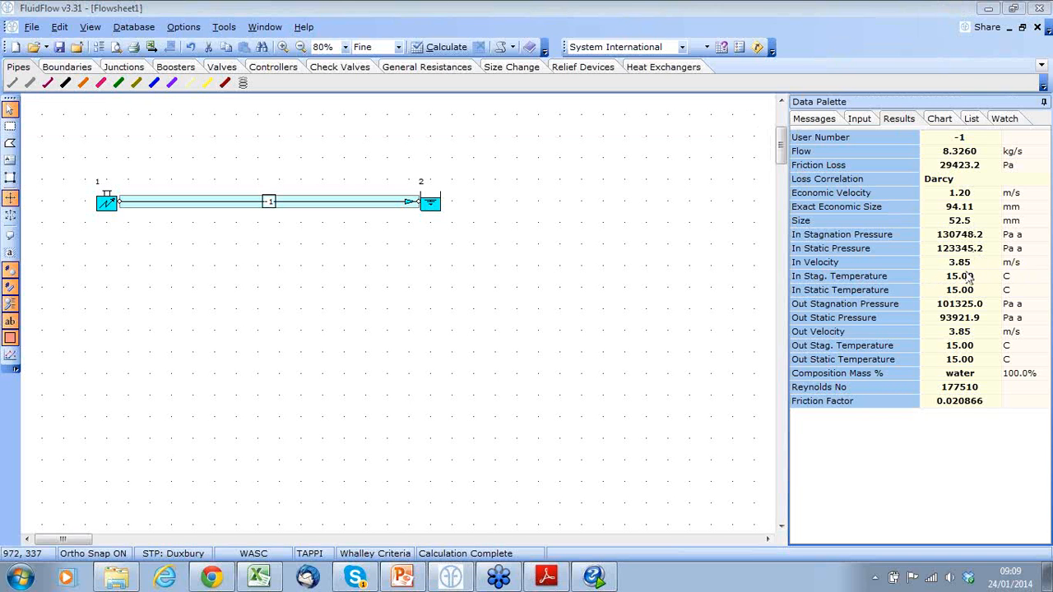
Step: Set the flow into the network at boundary node 1 to 60 m3/h
click(872, 119)
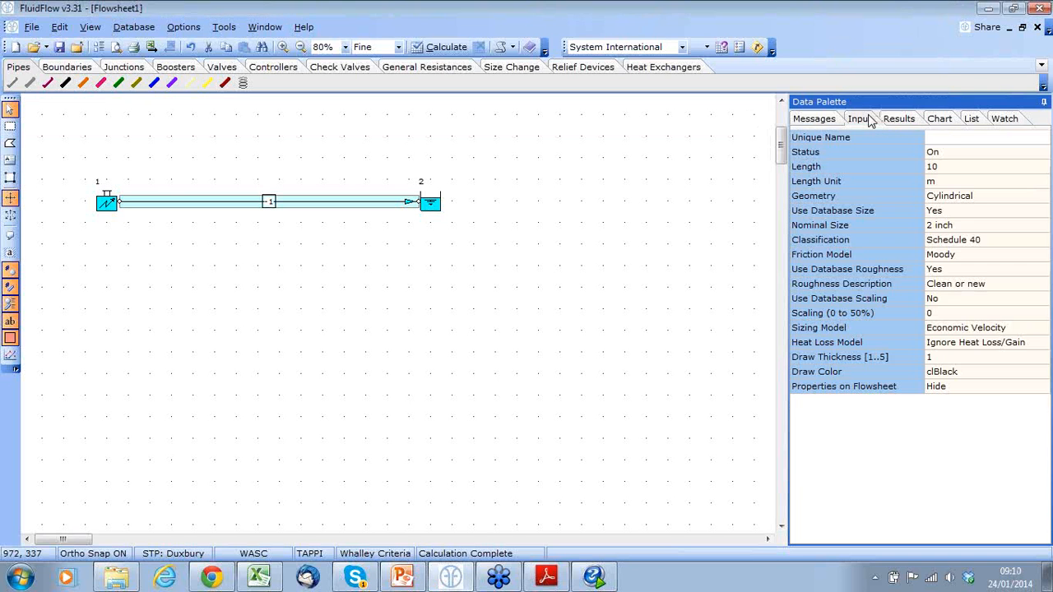
click(105, 202)
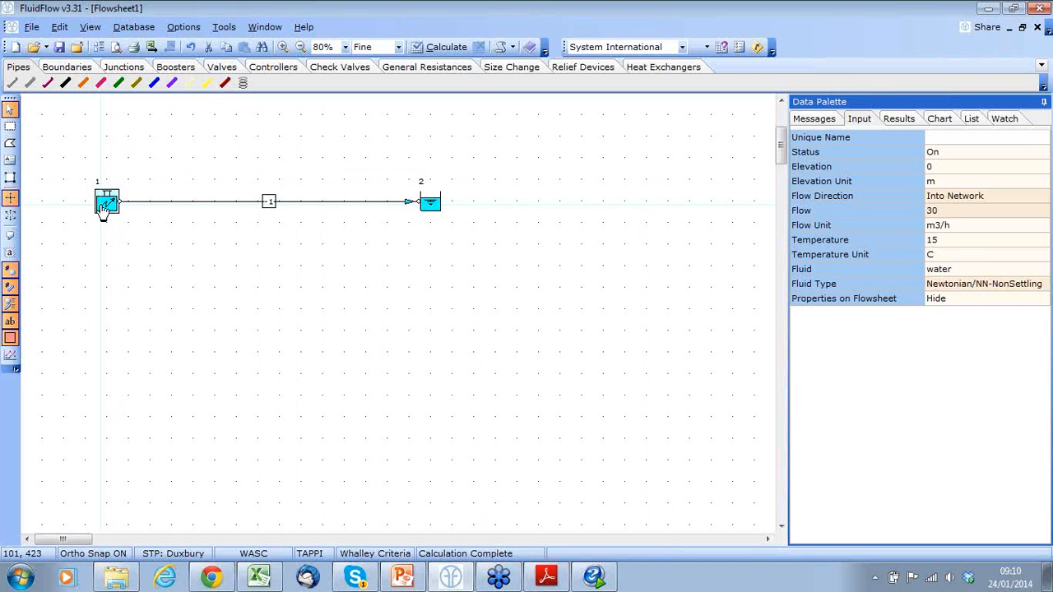
click(949, 212)
text(60)
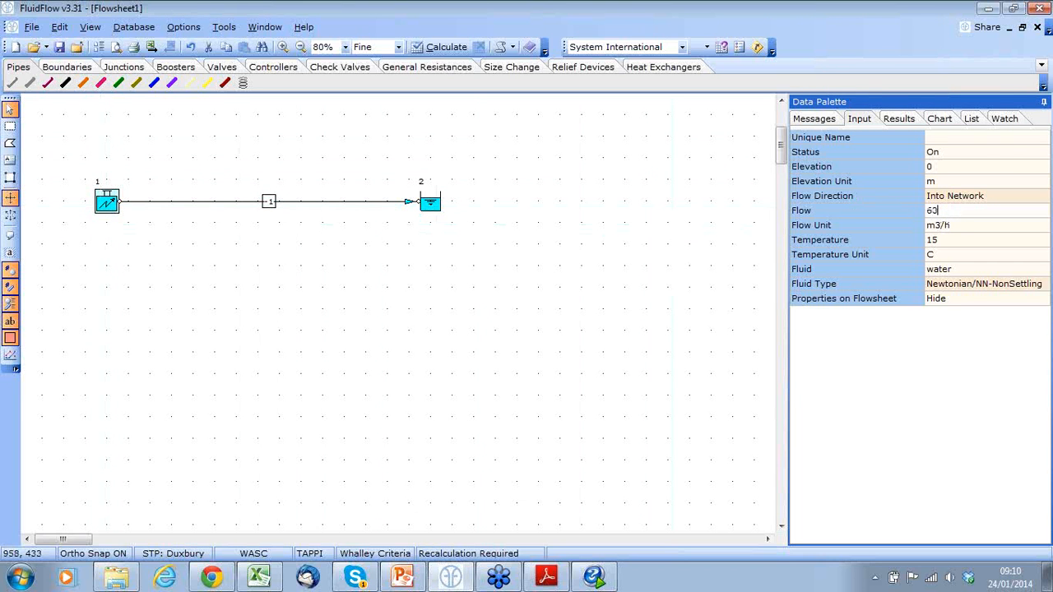
Step: Check the pipe's sizing model options, keeping Economic Velocity, and recalculate to examine the pipe's results
click(345, 205)
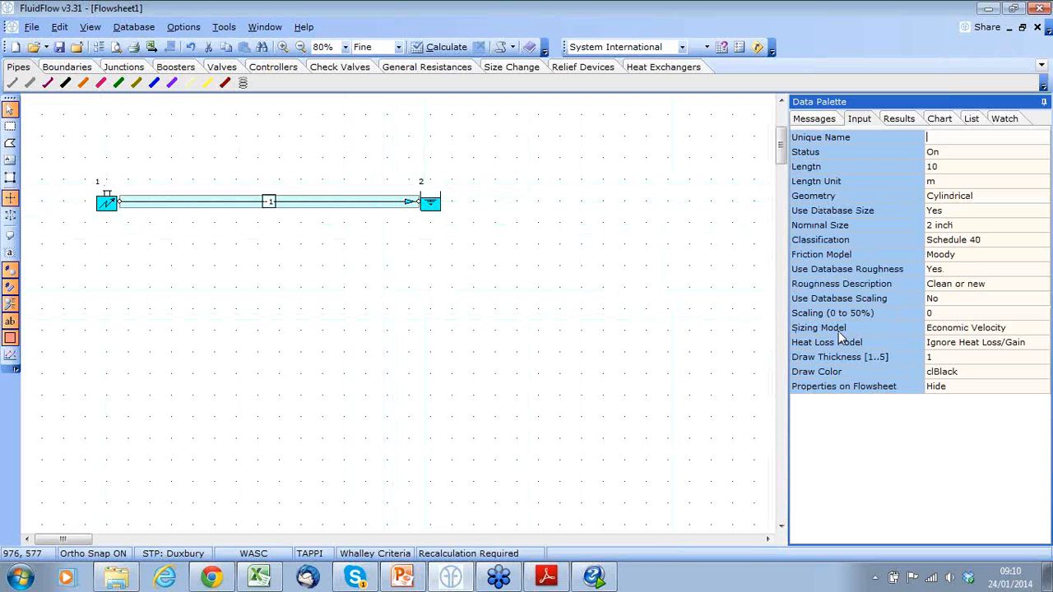
click(978, 329)
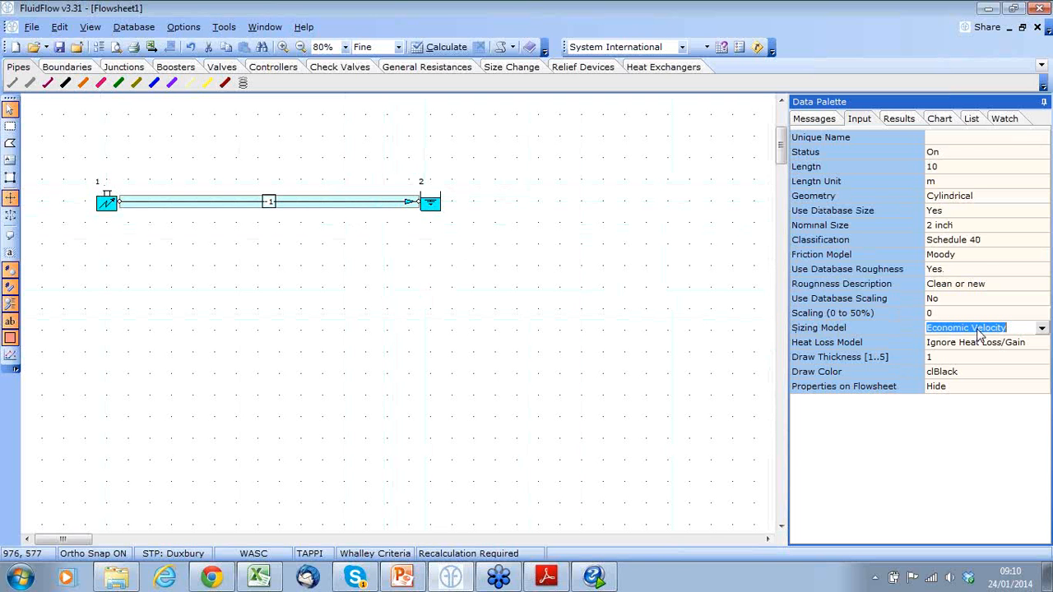
click(1042, 329)
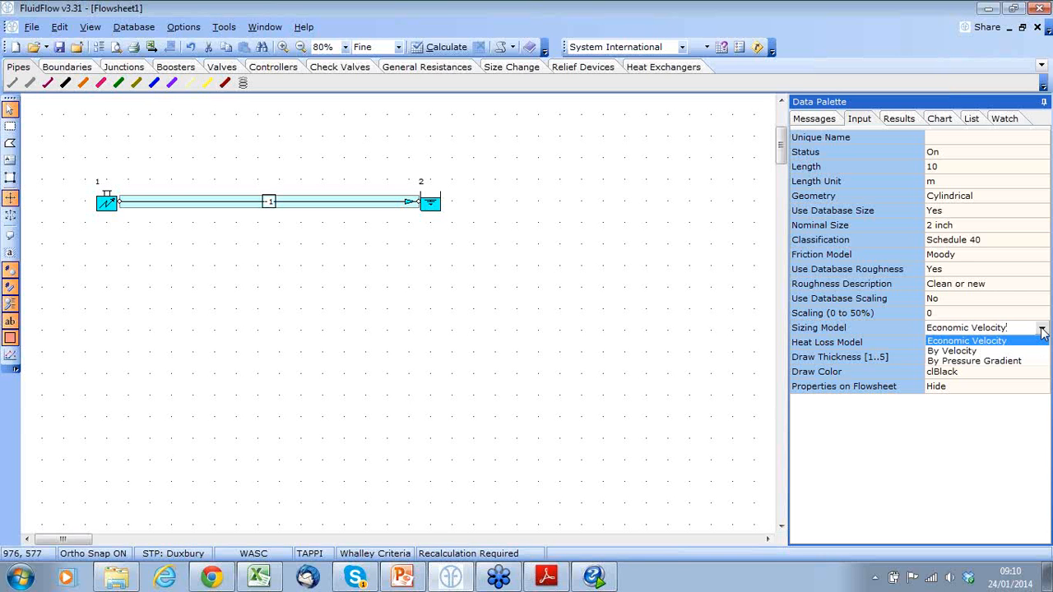
click(1042, 331)
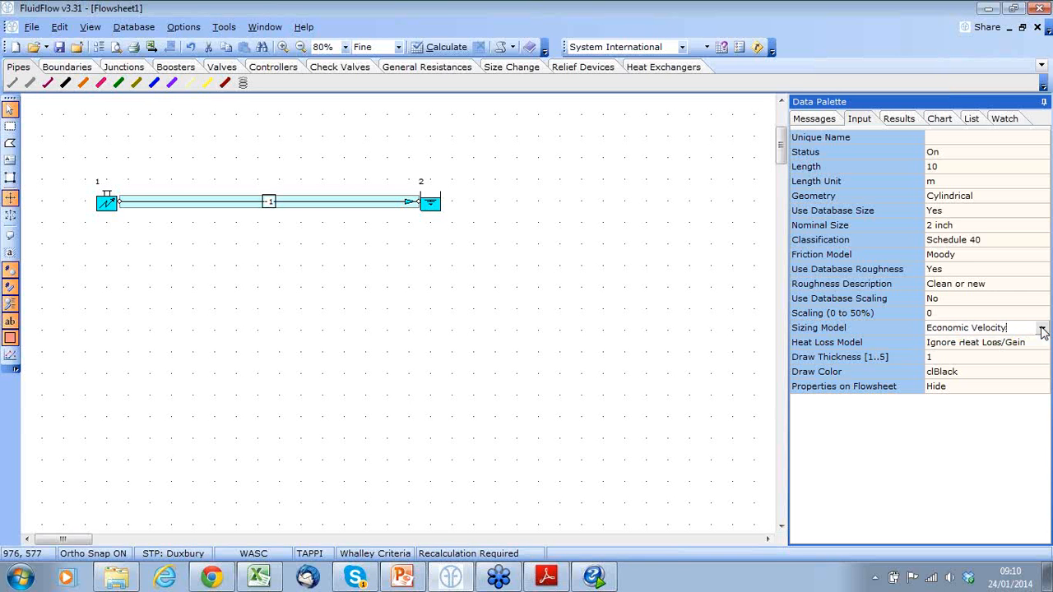
click(429, 48)
click(916, 121)
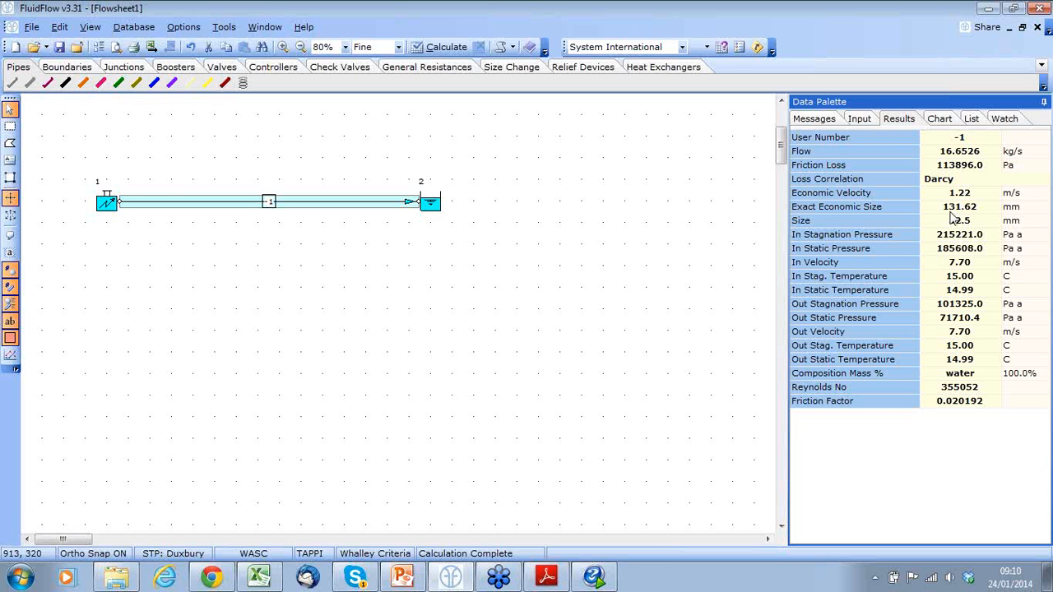
Step: Turn off the database size for the pipe, set its inside diameter to 132 mm, and recalculate to view its results
click(859, 119)
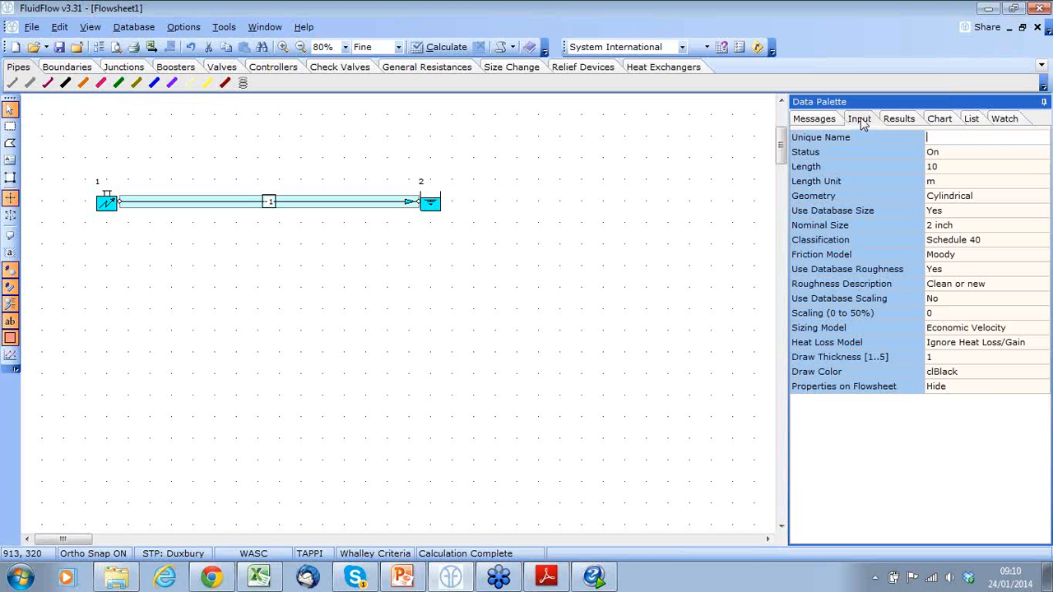
double_click(994, 211)
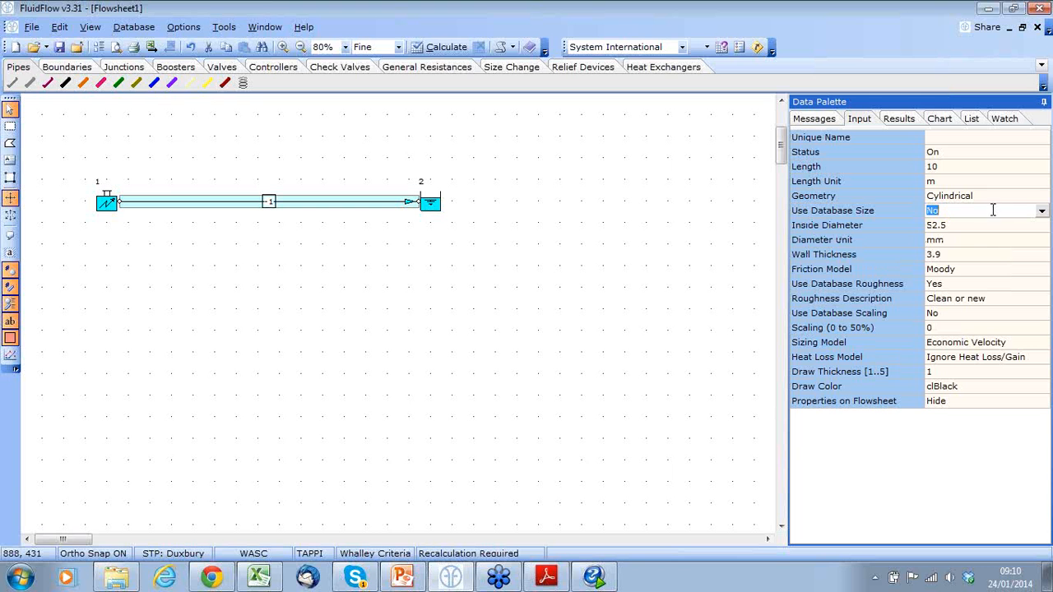
click(973, 226)
text(1)
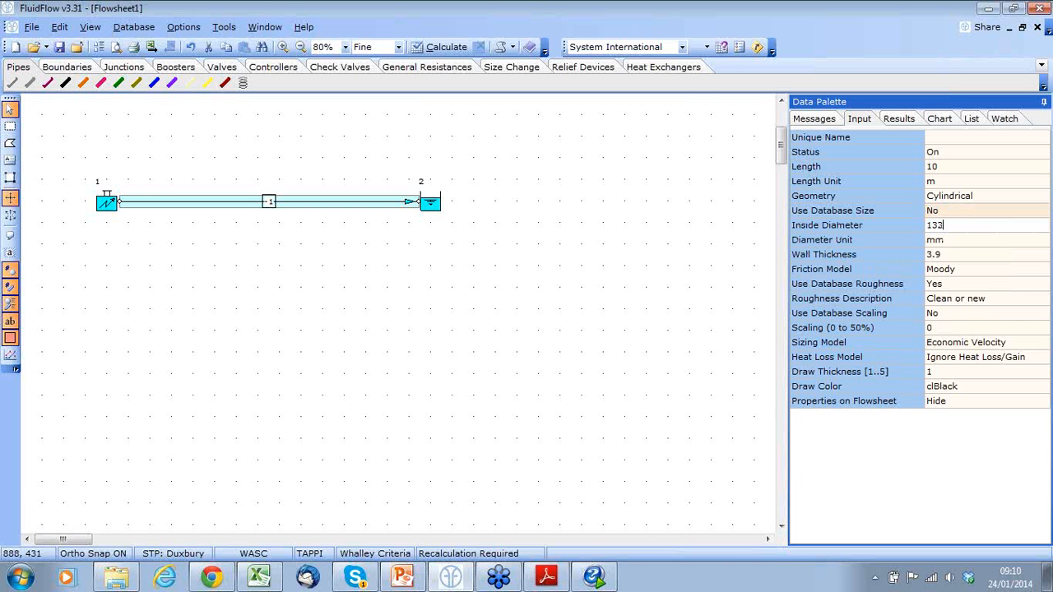
text(32)
click(445, 47)
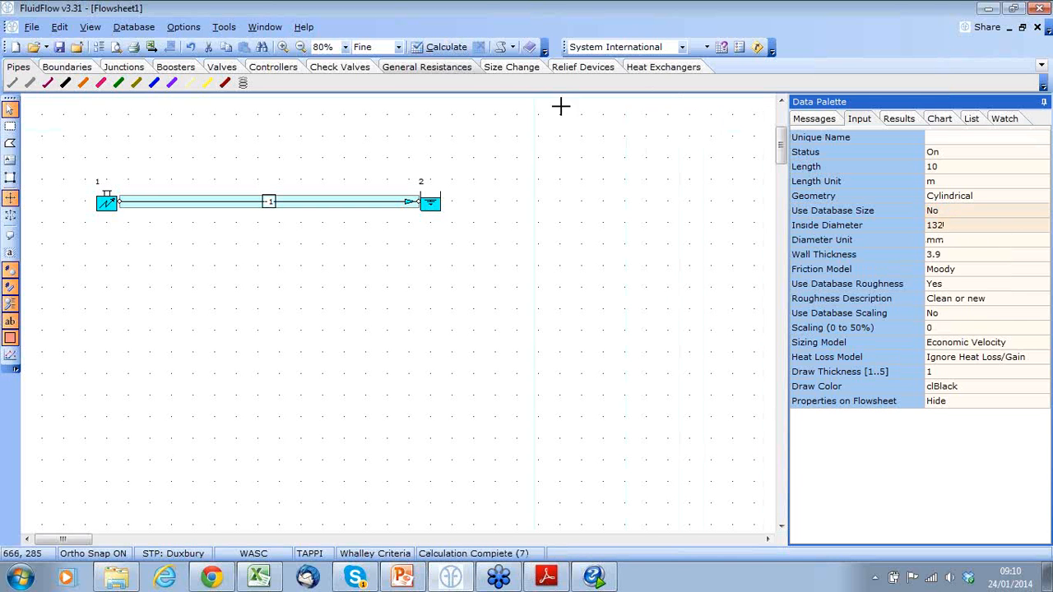
click(899, 119)
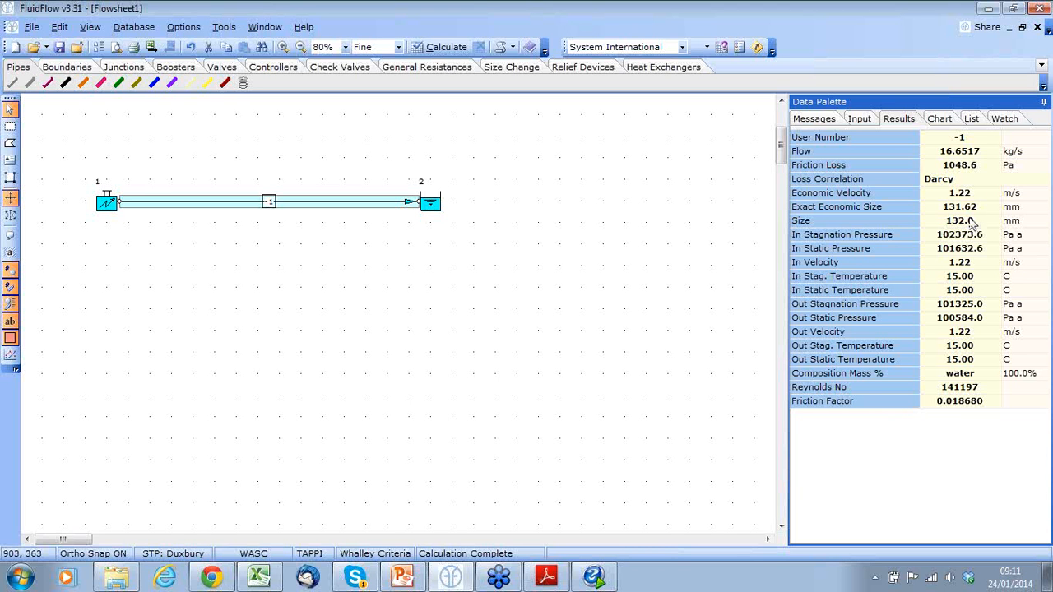
Step: Switch the pipe back to using a database size
click(860, 120)
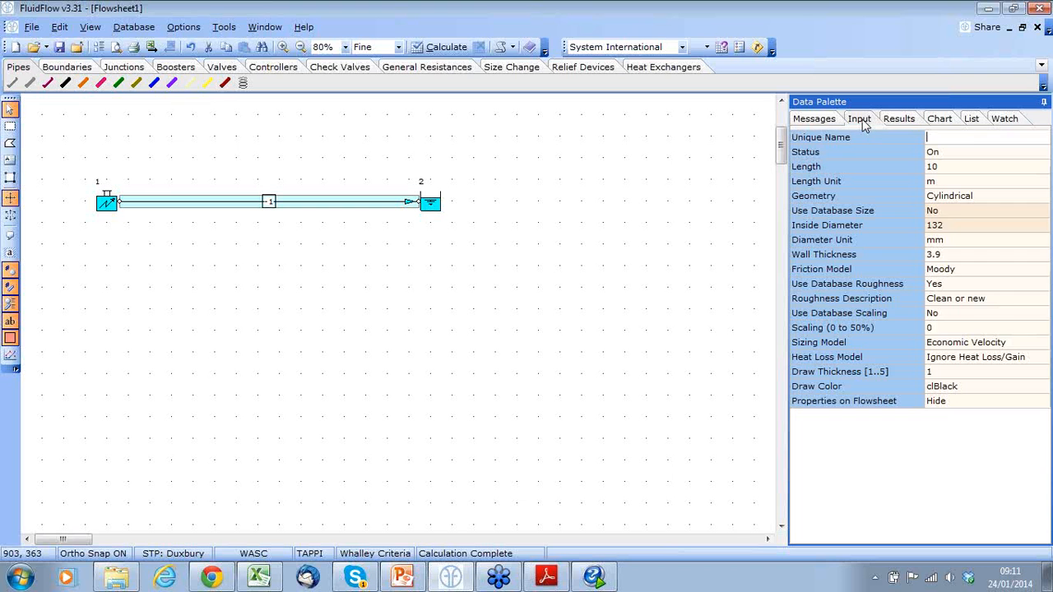
click(964, 211)
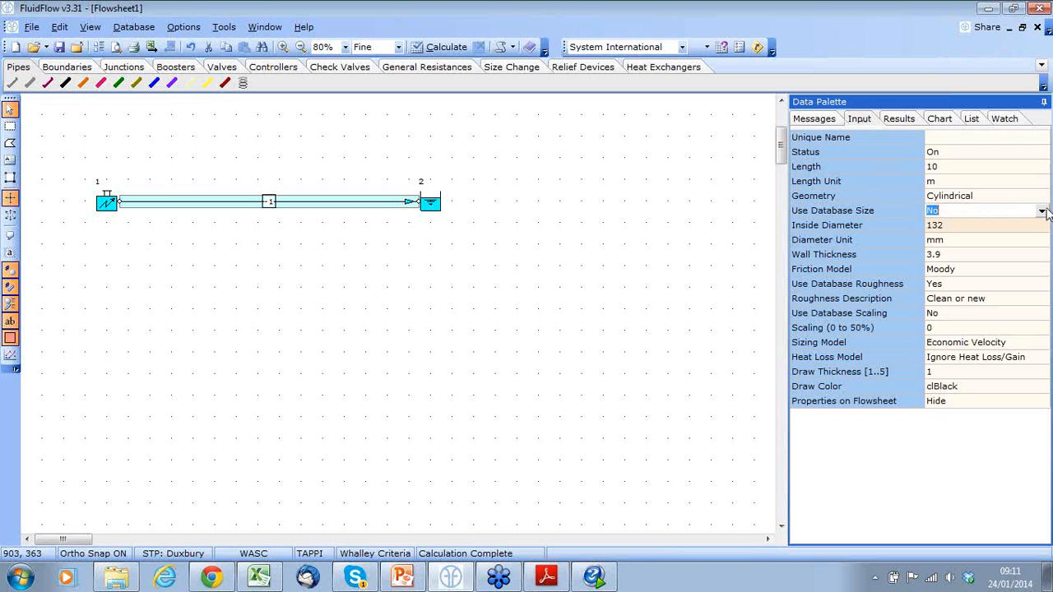
click(1042, 212)
click(954, 234)
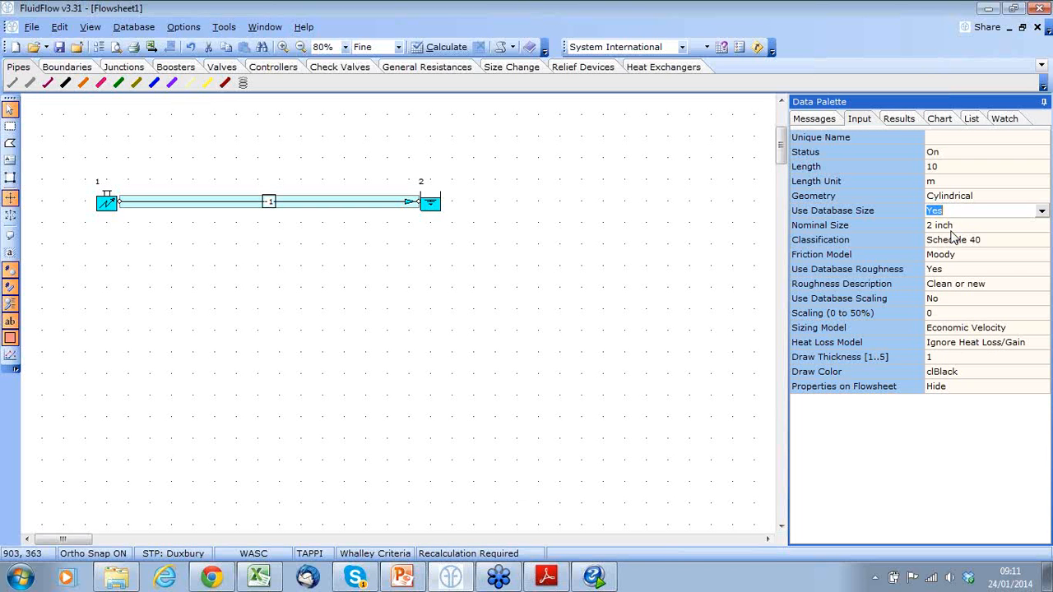
click(959, 227)
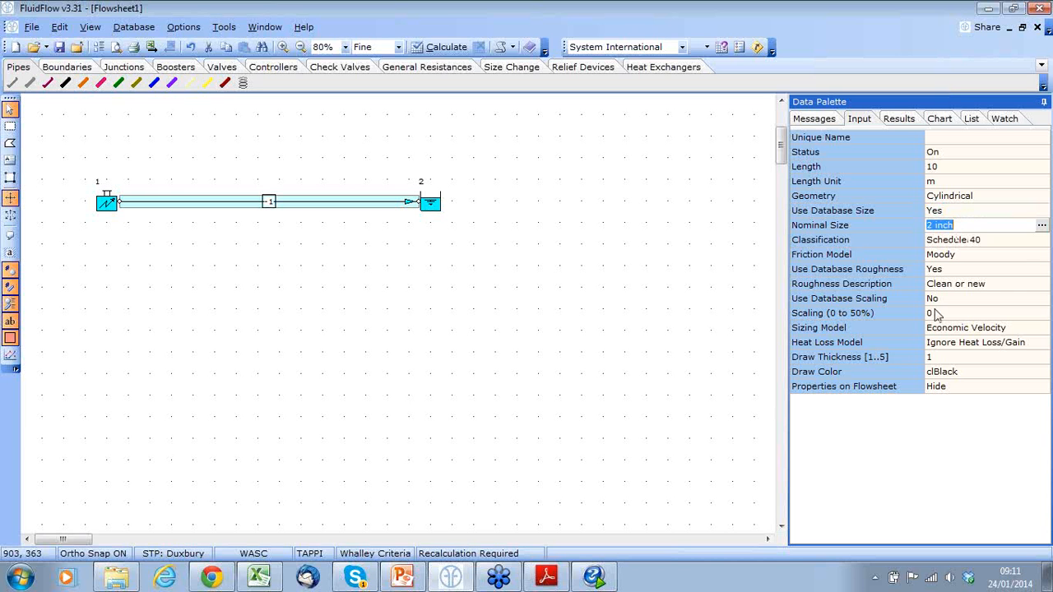
Step: Change the pipe's sizing model to By Velocity with a design velocity of 1.3 m/s, and recalculate to view its results
click(973, 329)
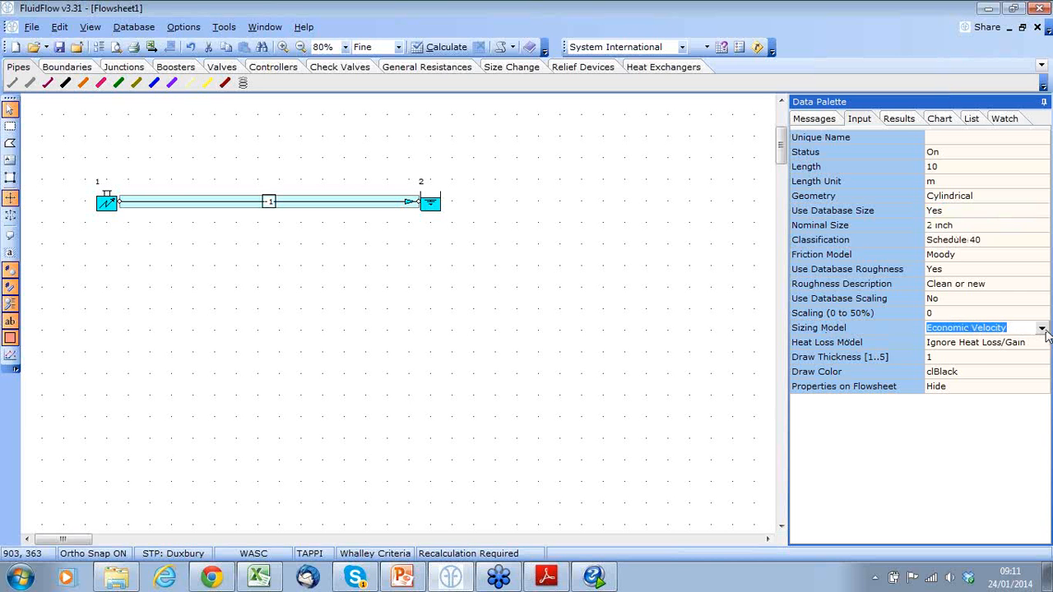
click(1042, 328)
click(966, 354)
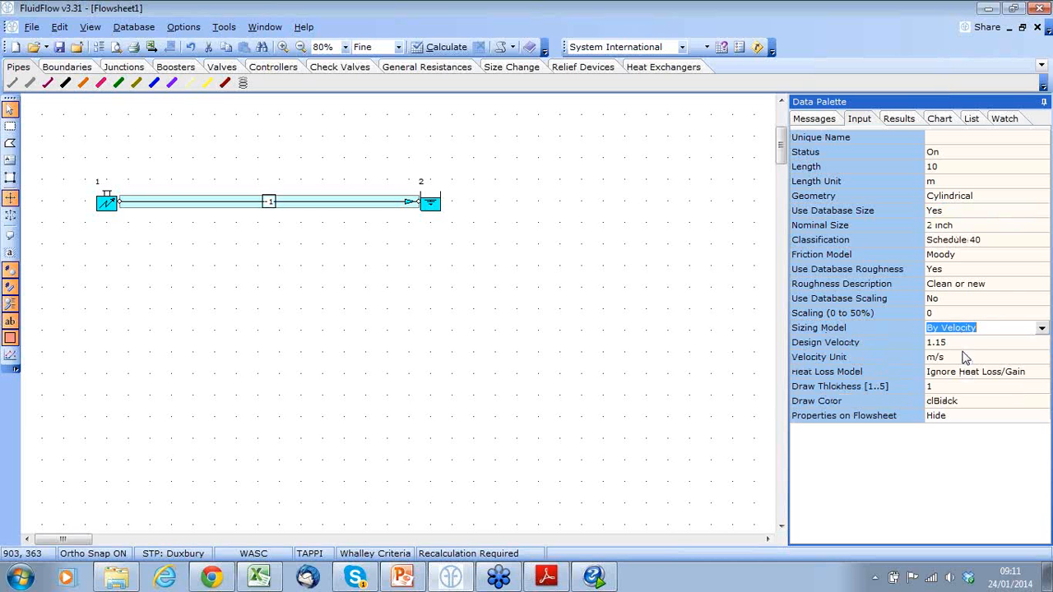
click(981, 342)
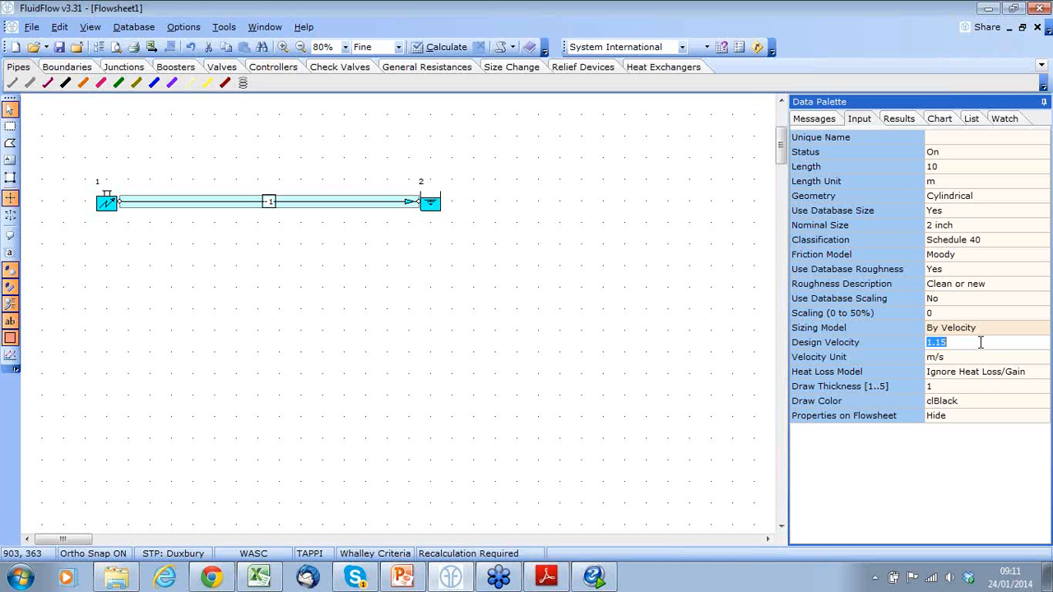
text(1.3)
click(454, 48)
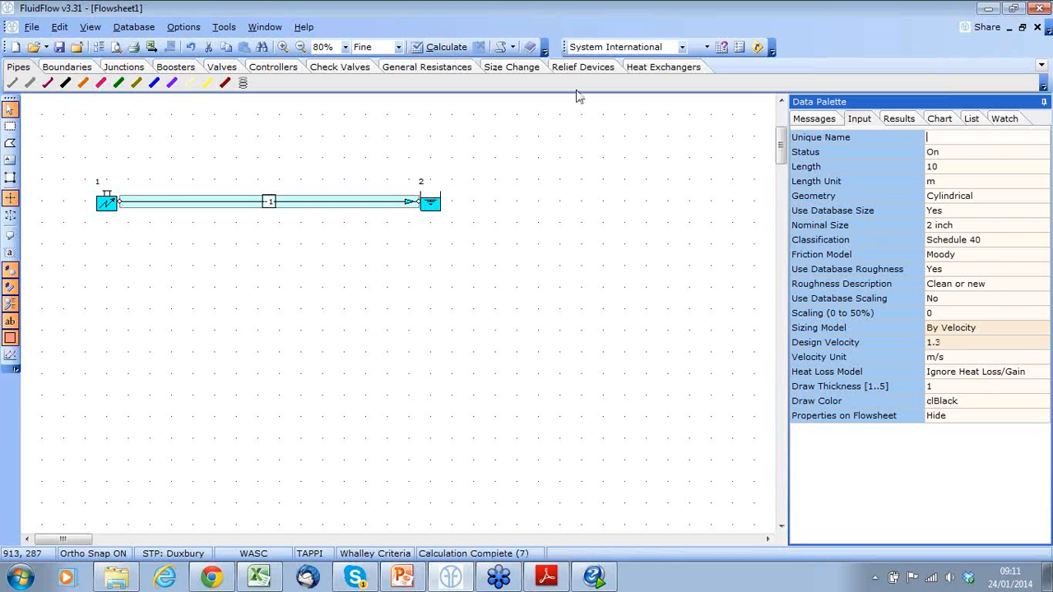
click(897, 119)
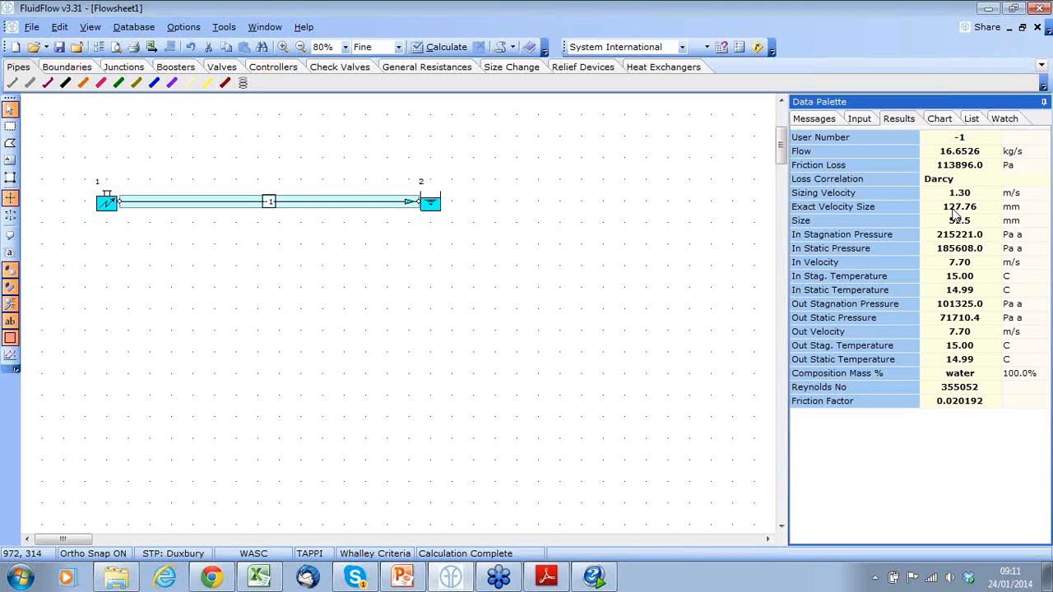
Step: Set the pipe's nominal size to 4 inch Schedule 40 and recalculate to view its results
click(858, 120)
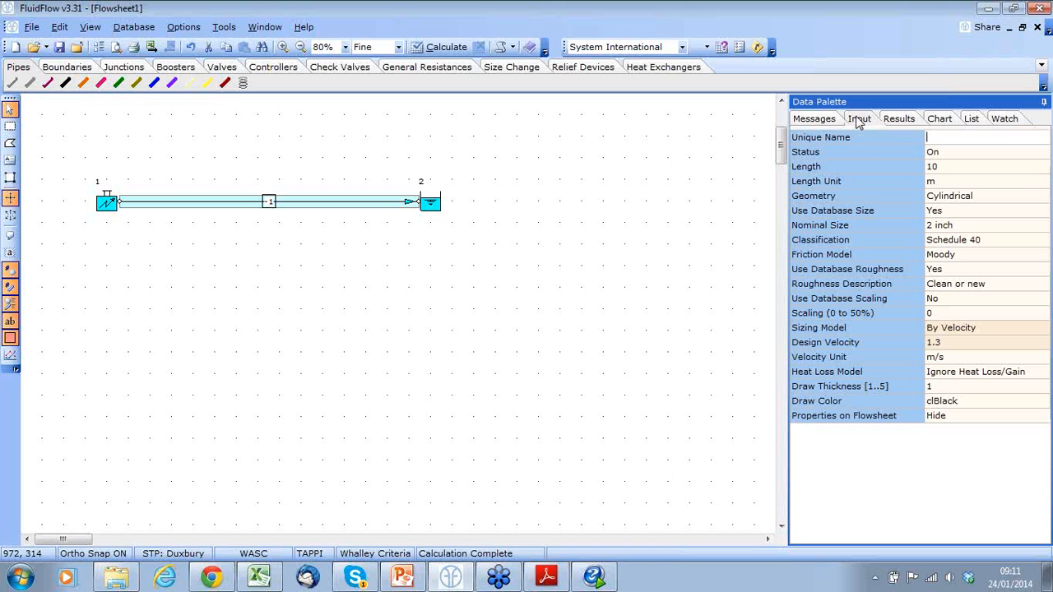
click(966, 225)
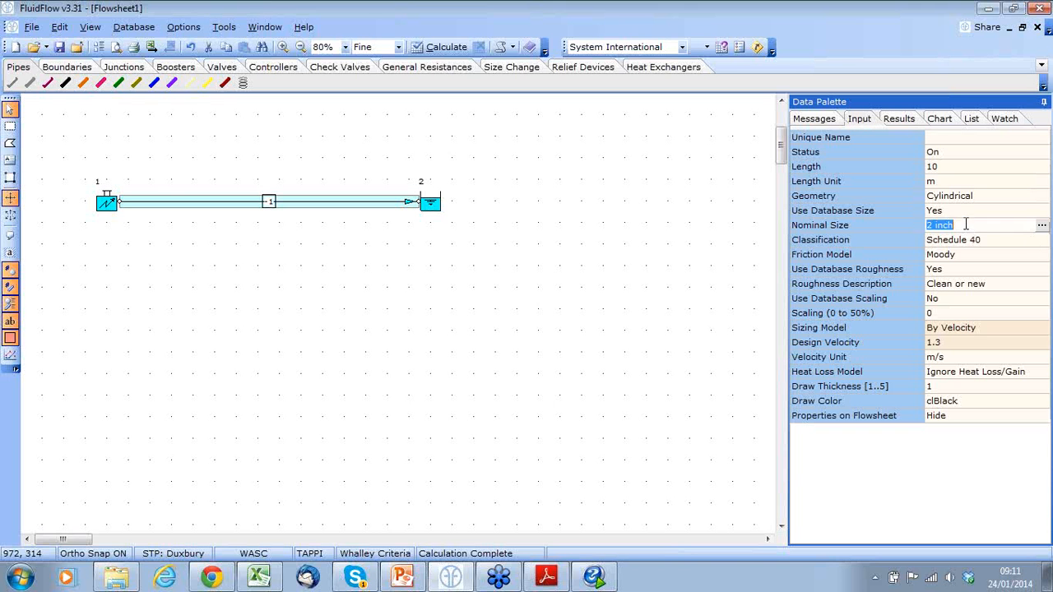
click(1043, 228)
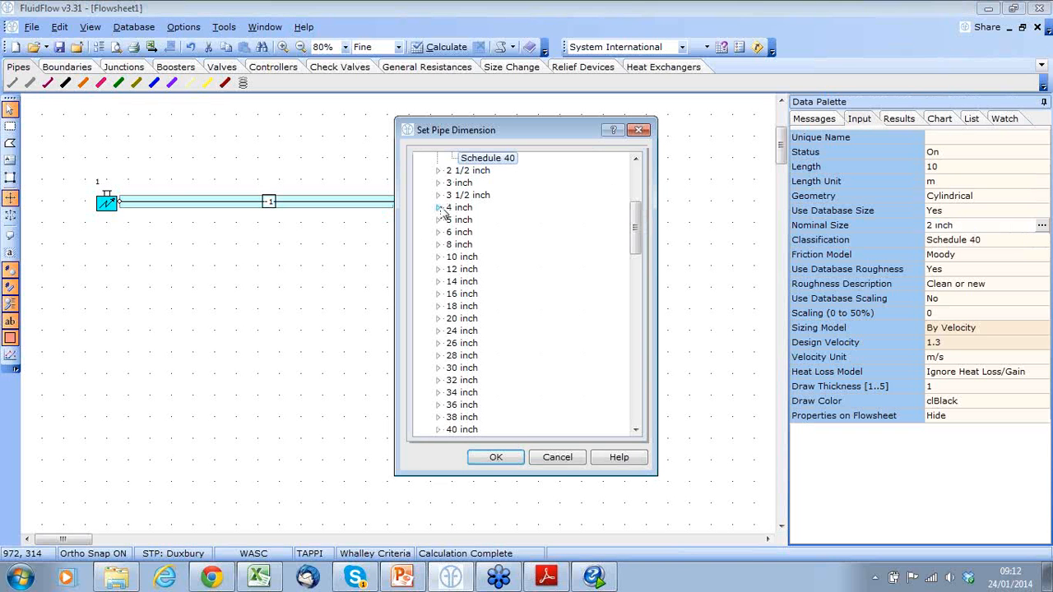
click(439, 208)
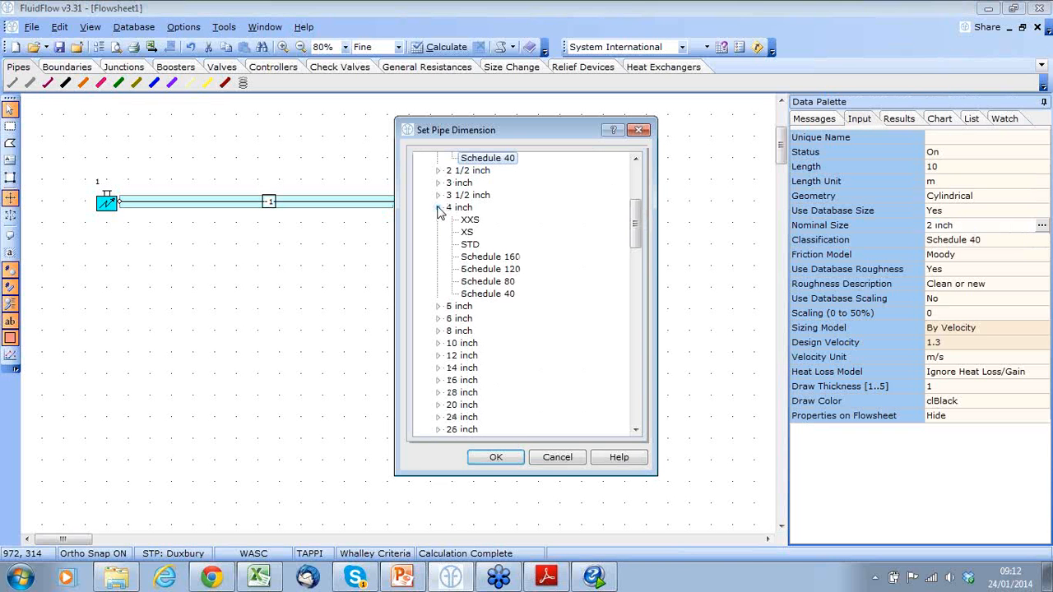
click(486, 295)
click(496, 457)
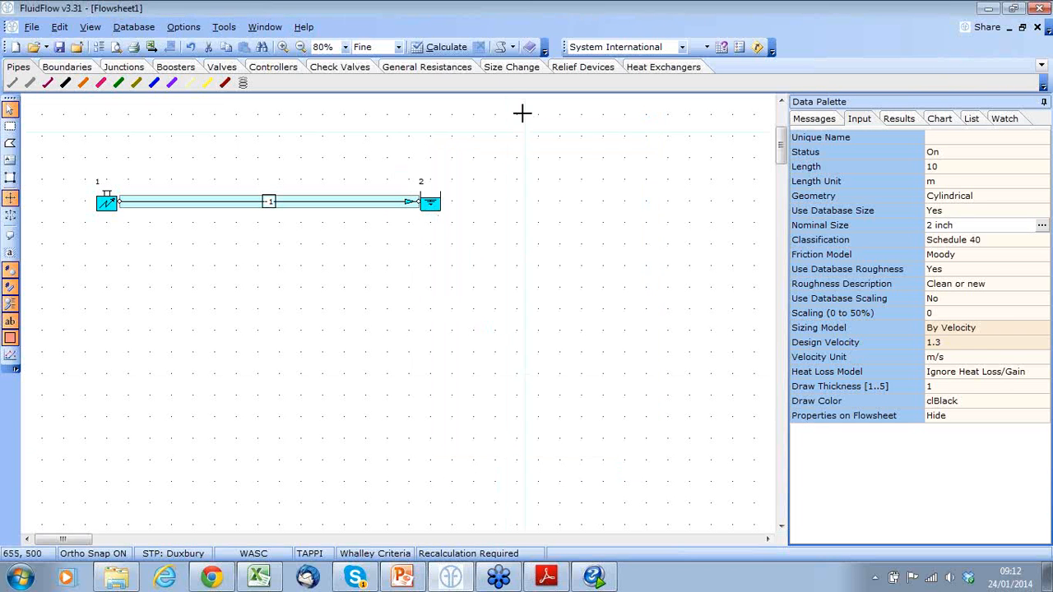
click(440, 47)
click(898, 118)
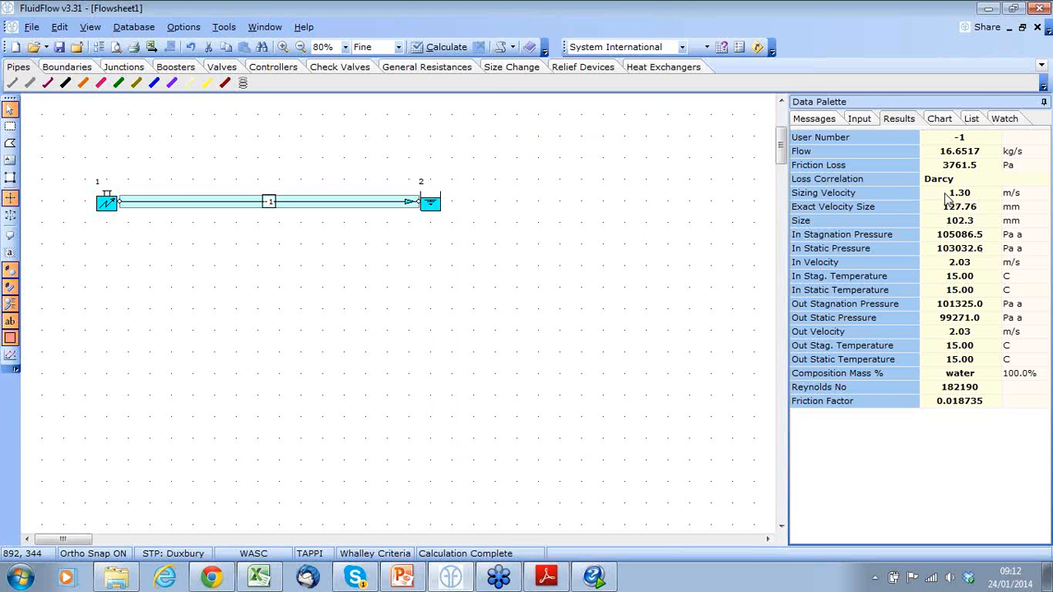
Step: Set the pipe's nominal size to 5 inch Schedule 40 and recalculate to view its results
click(860, 120)
click(947, 224)
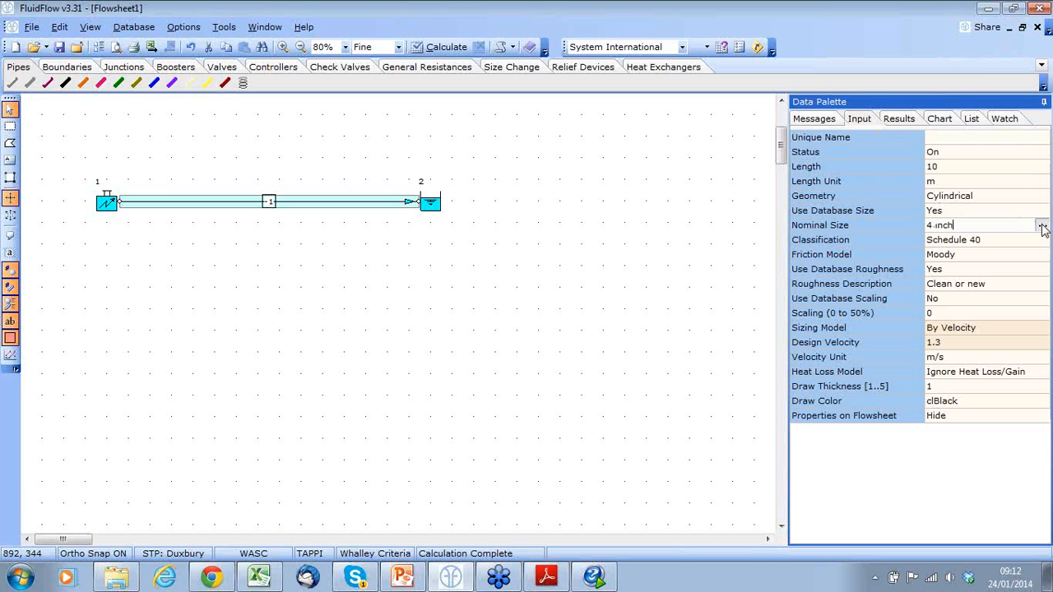
click(1042, 225)
click(438, 171)
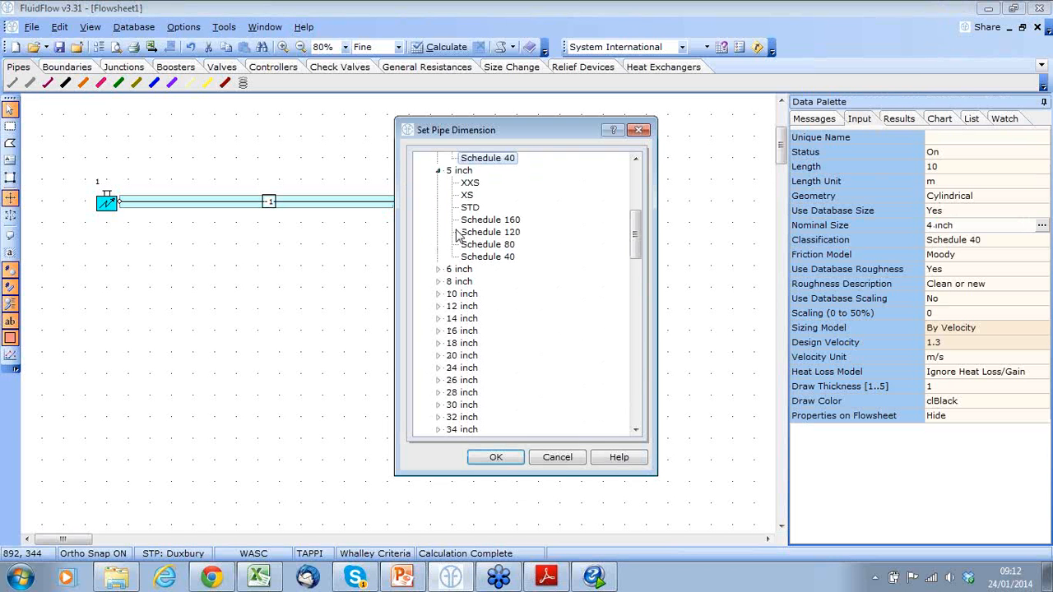
click(488, 256)
click(496, 457)
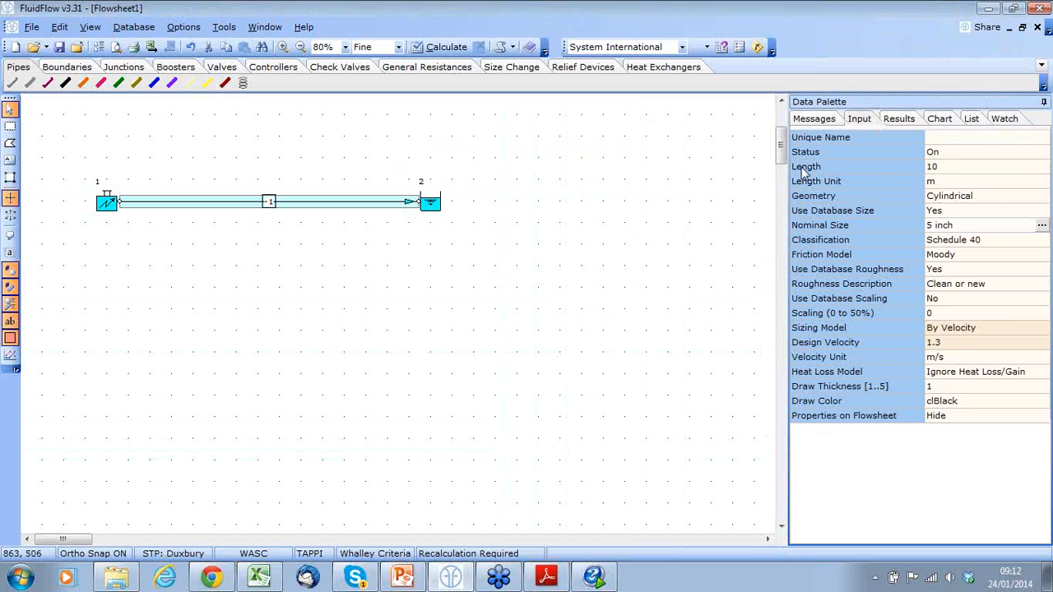
click(899, 119)
click(449, 47)
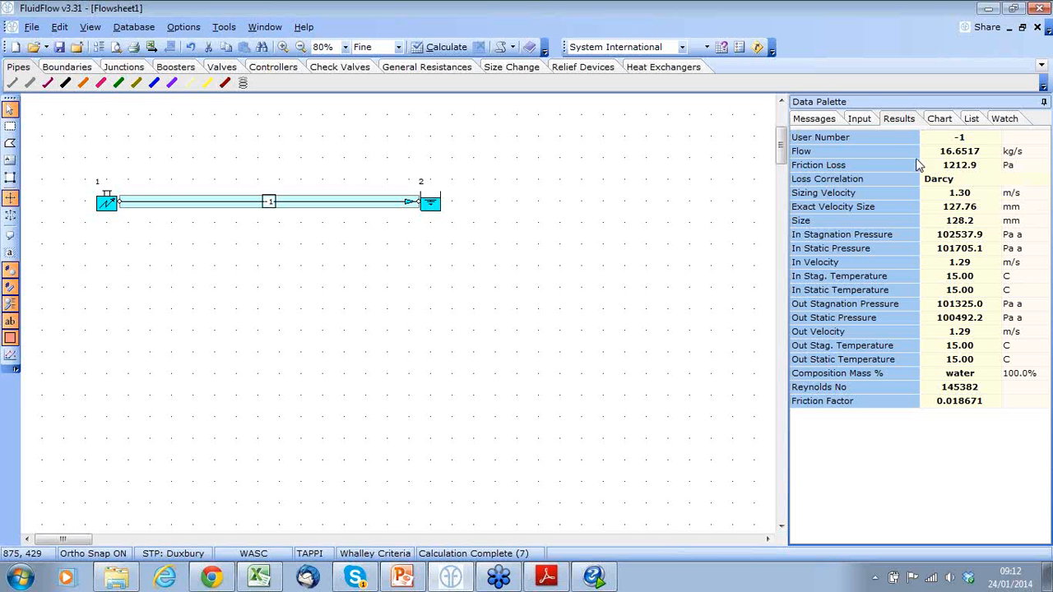
Step: Change the pipe's sizing model to By Pressure Gradient
click(862, 121)
click(1015, 331)
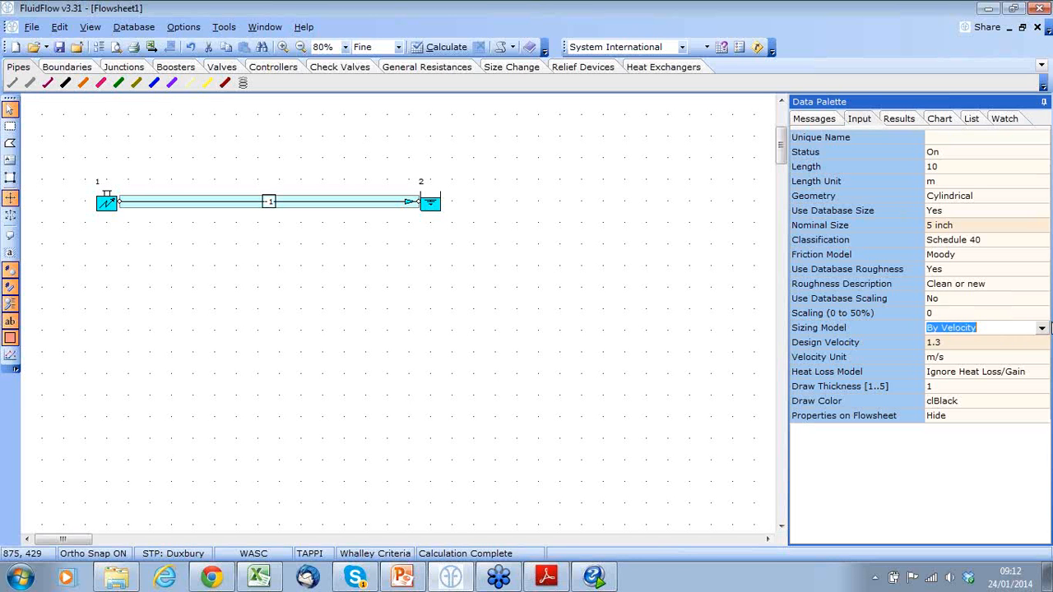
click(1042, 328)
click(1002, 361)
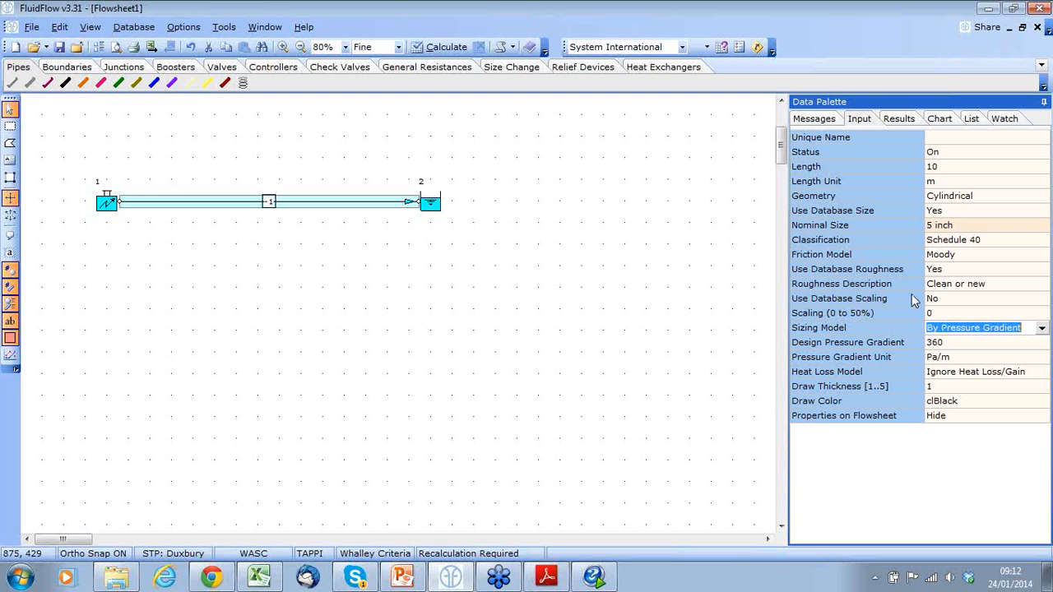
click(88, 156)
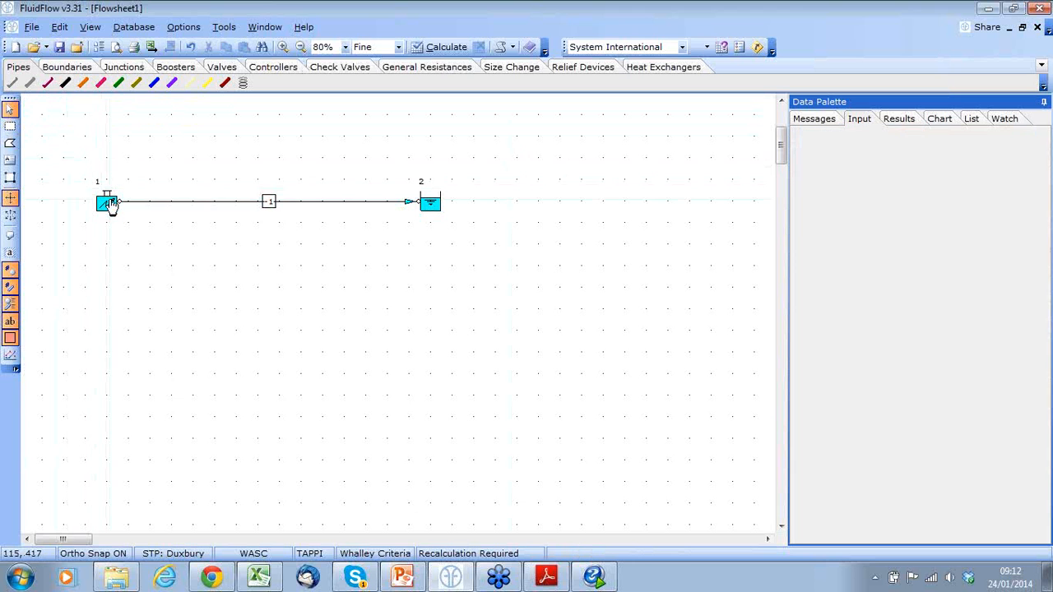
Step: Change the inlet flow boundary to a Known or Assigned Pressure component and set its pressure to 1.2 atm
click(107, 202)
right_click(107, 201)
click(140, 211)
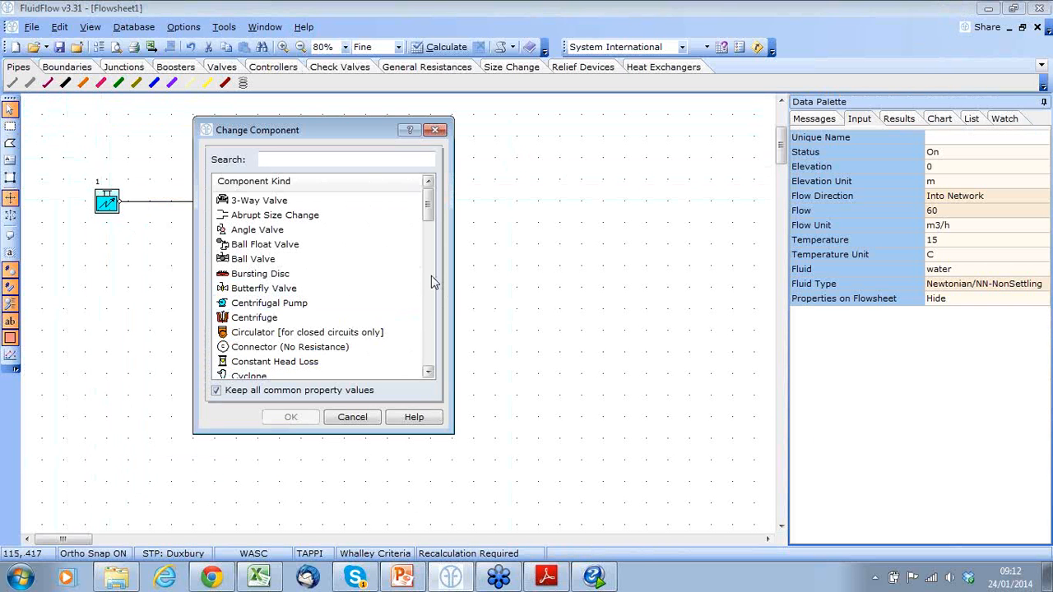
drag(428, 219, 439, 282)
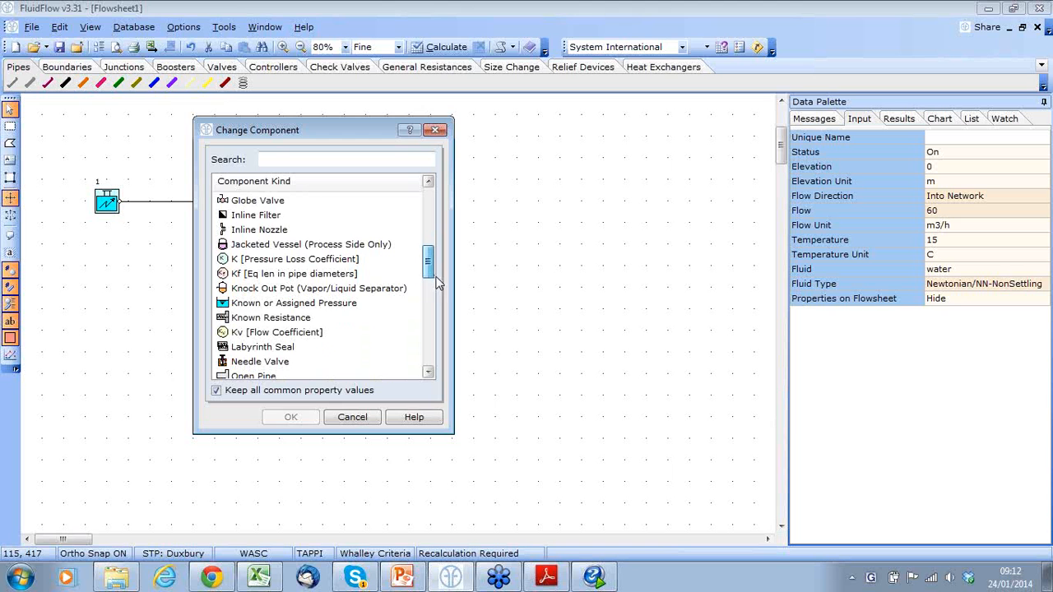
click(333, 303)
click(291, 417)
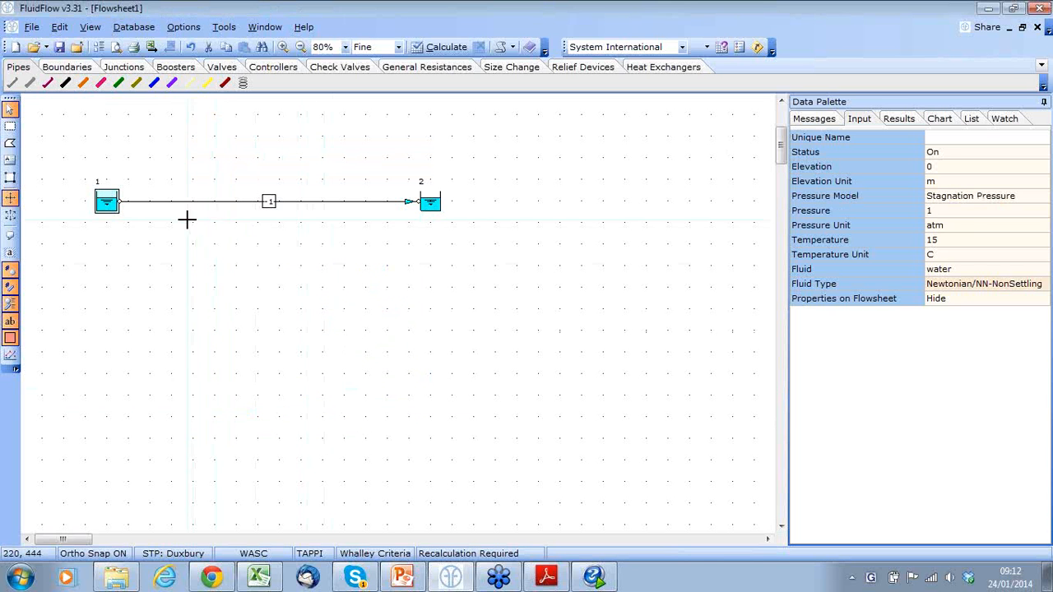
click(971, 213)
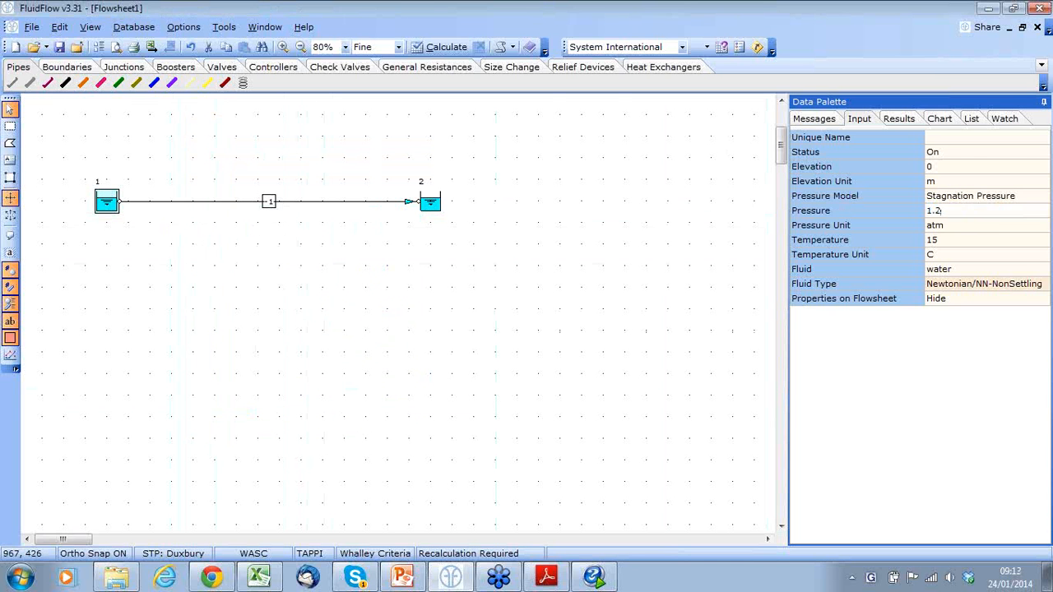
Step: Set the pipe's nominal size to 2 inch Schedule 40 and recalculate the network
click(324, 202)
click(955, 225)
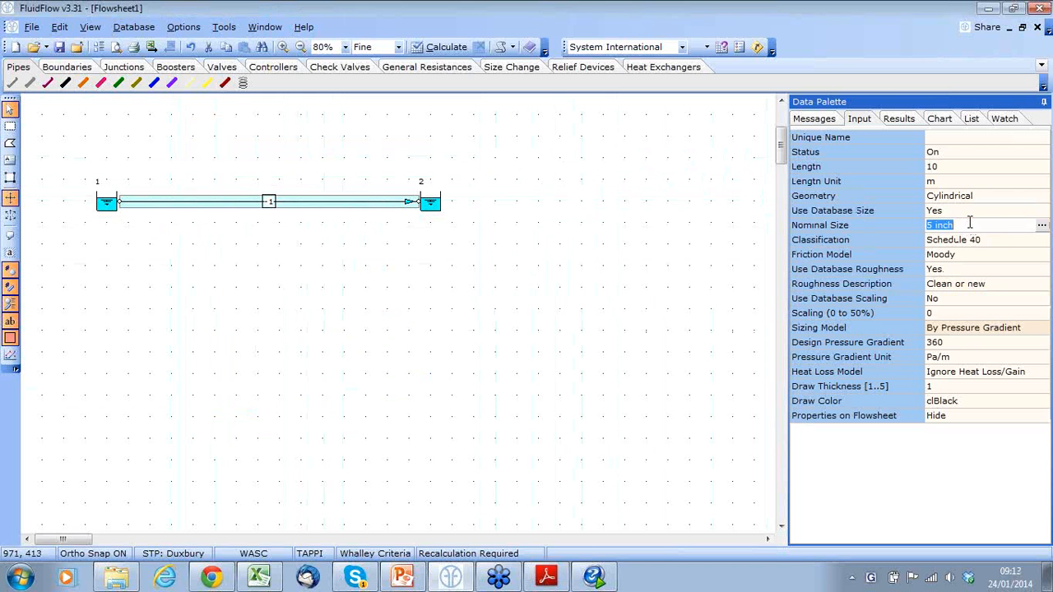
click(1042, 225)
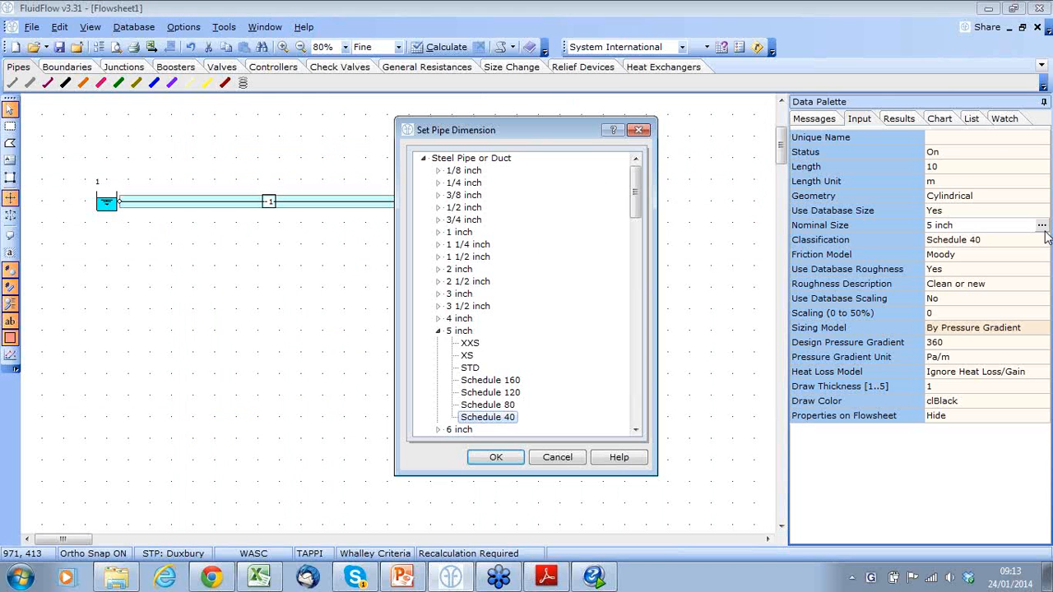
click(439, 269)
click(494, 344)
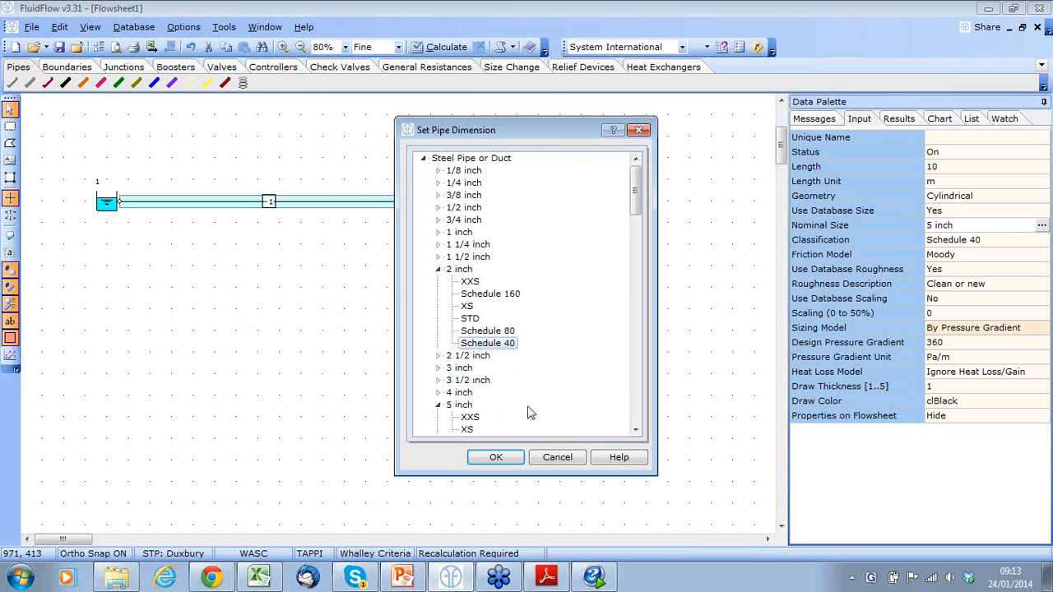
click(496, 458)
click(444, 48)
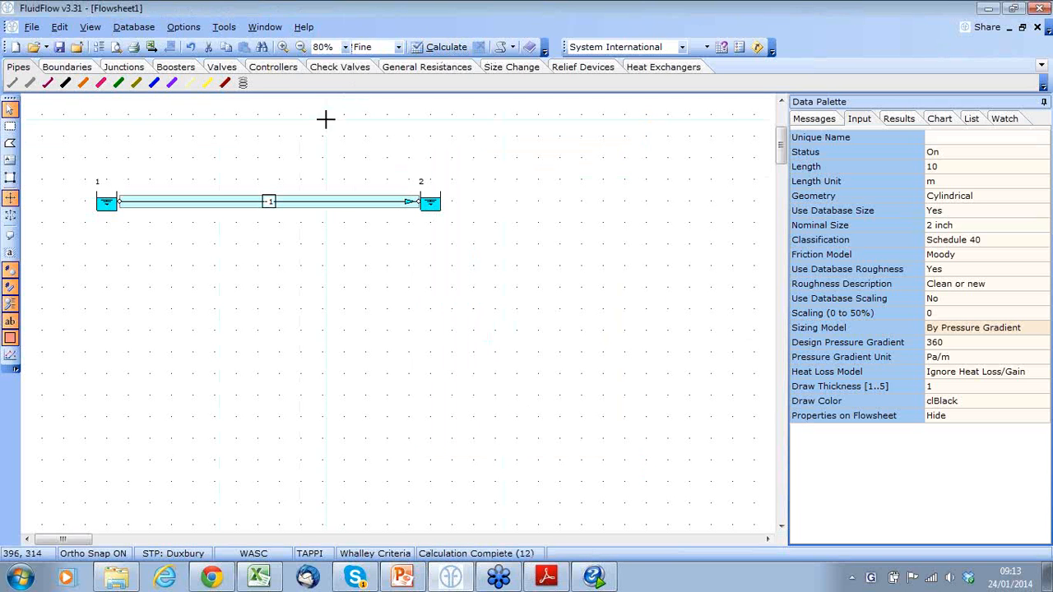
Step: Insert a flow control valve at the middle of the pipe between the two boundaries
click(278, 69)
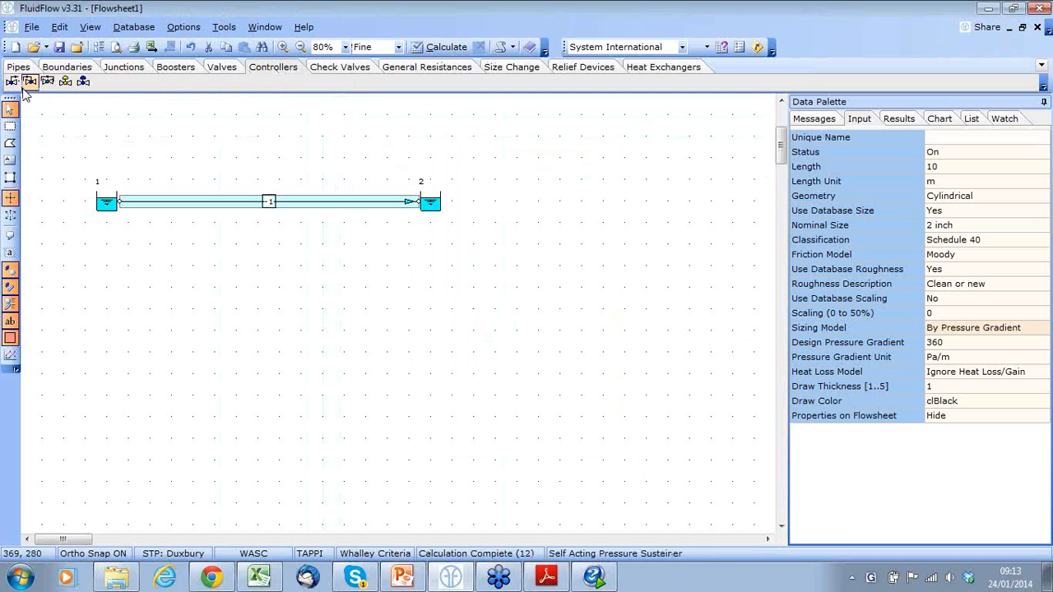
click(65, 81)
click(269, 201)
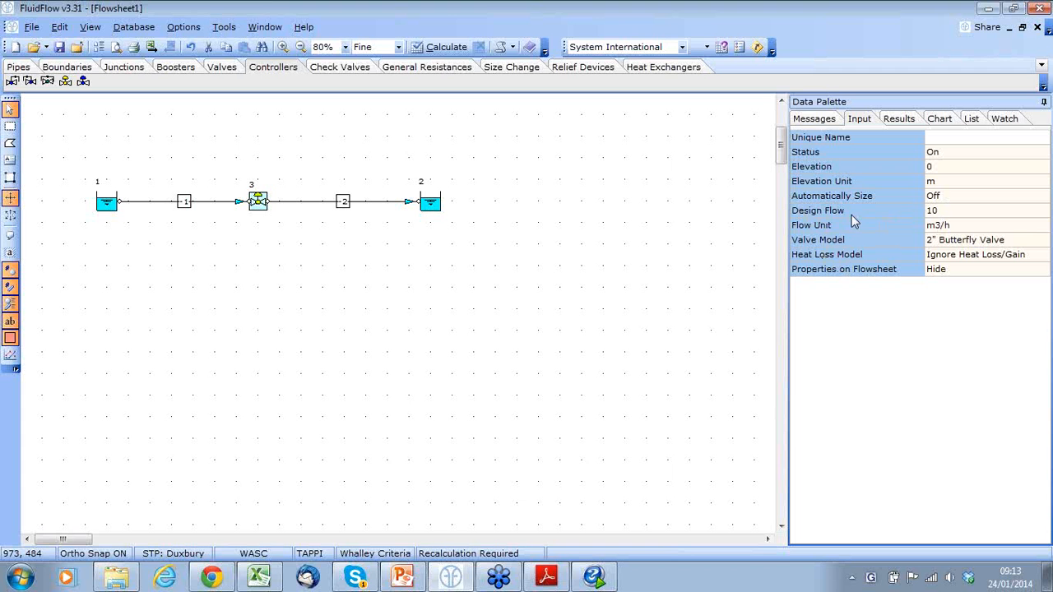
Step: Examine the database valve models organized by manufacturer for the control valve, leaving the selected model as it is
click(994, 239)
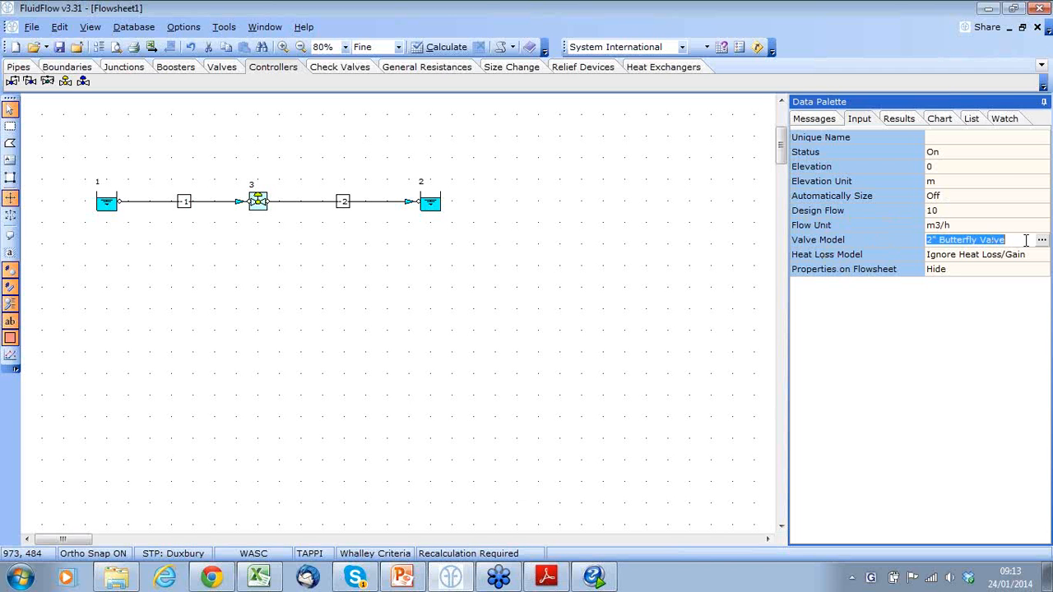
click(1042, 240)
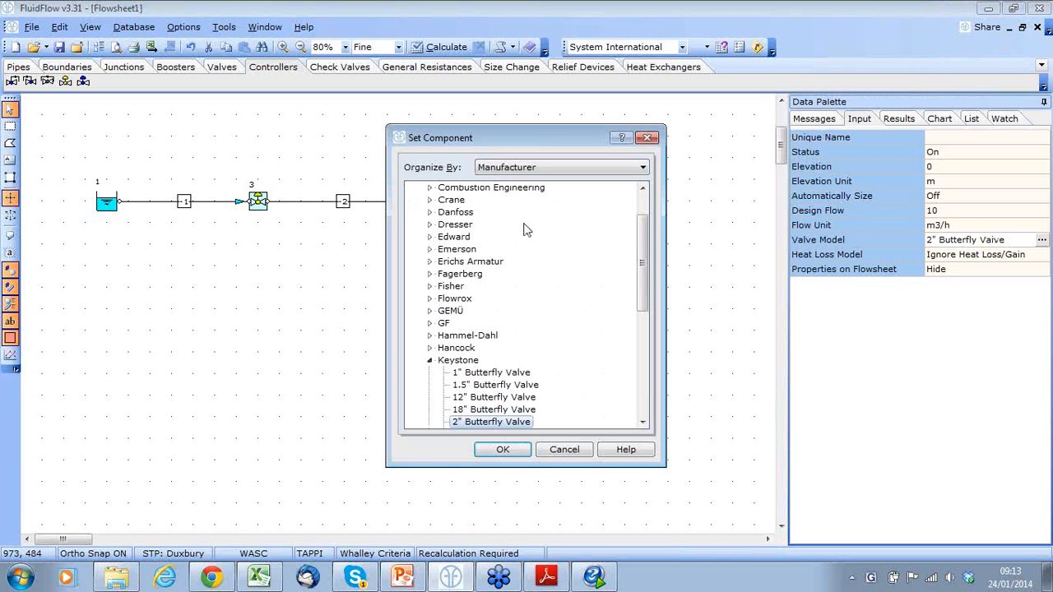
click(559, 449)
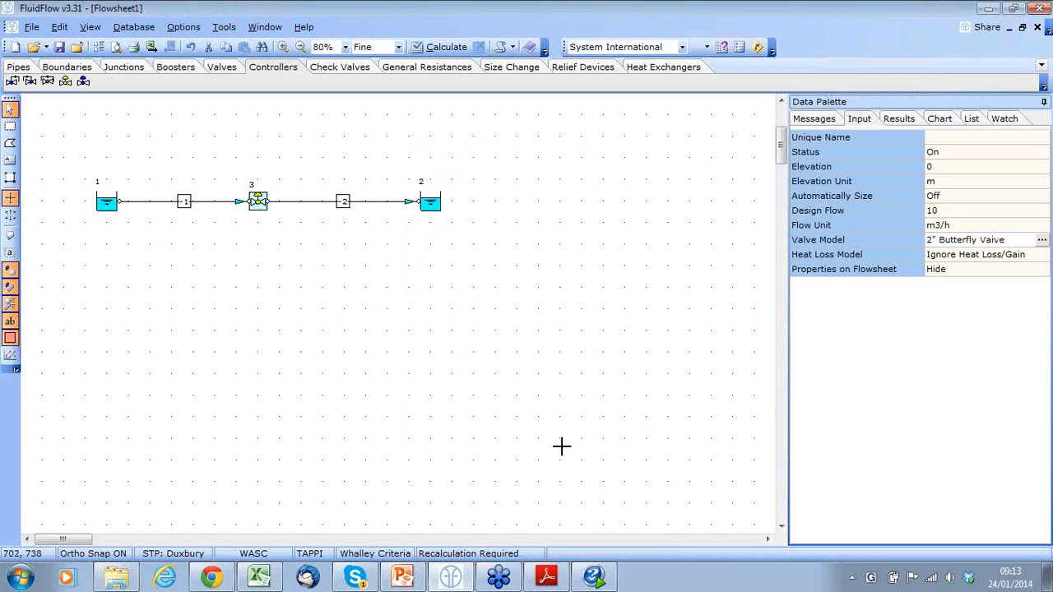
Step: Turn on automatic sizing for the flow control valve and recalculate to view its results
click(954, 197)
click(1042, 196)
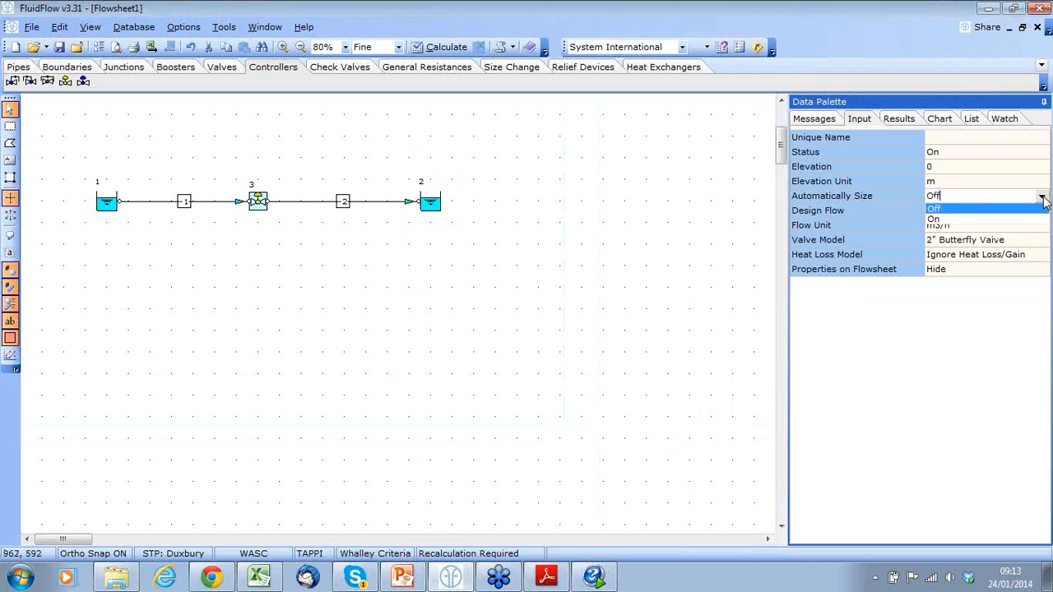
click(953, 222)
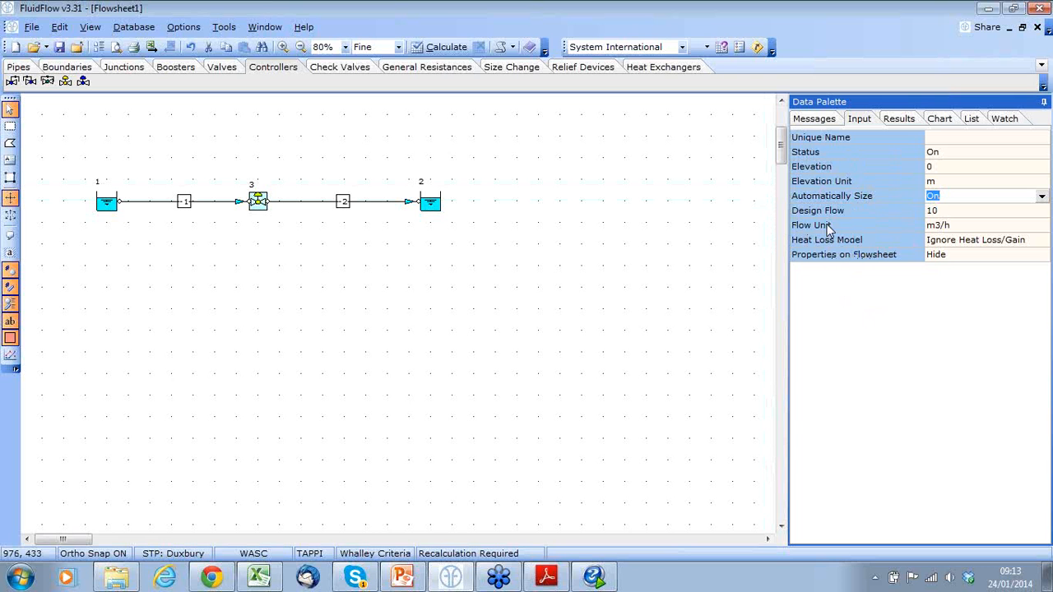
click(950, 216)
click(446, 47)
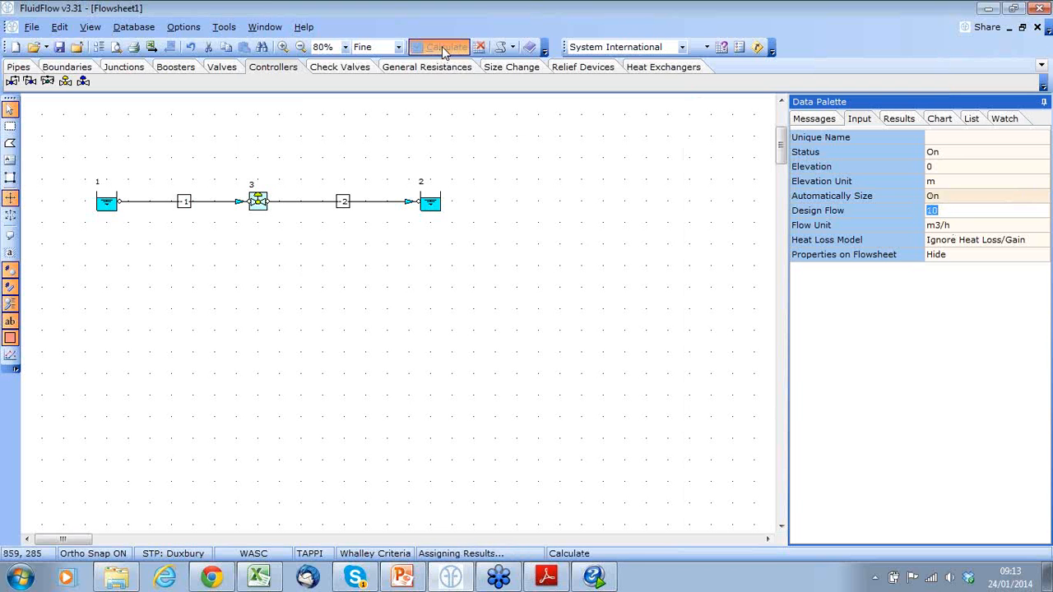
click(897, 119)
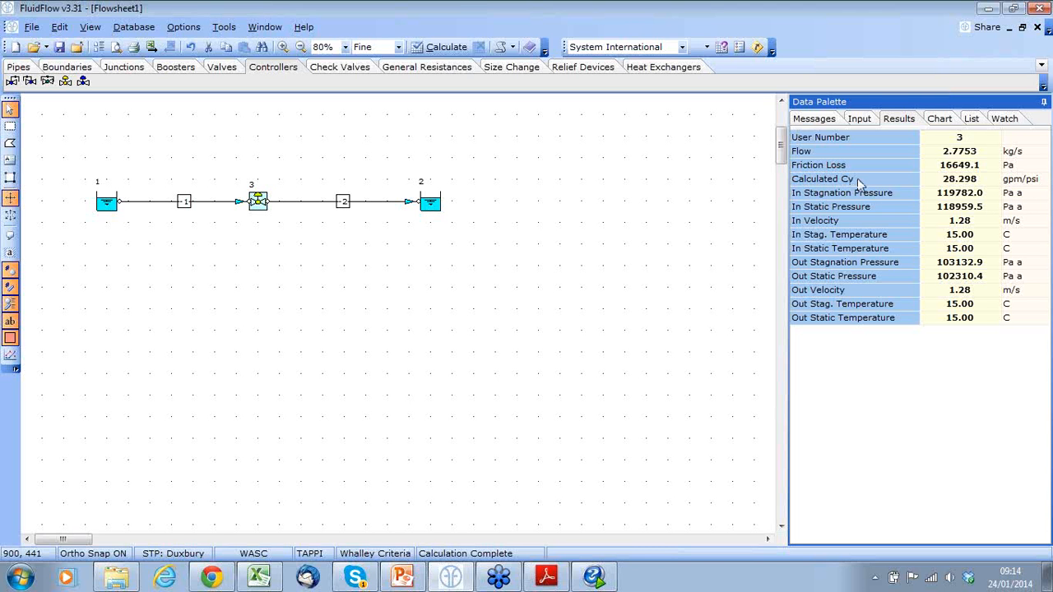
Step: Change the control valve into a Thin Sharp Edged Orifice, keeping all common property values
right_click(256, 199)
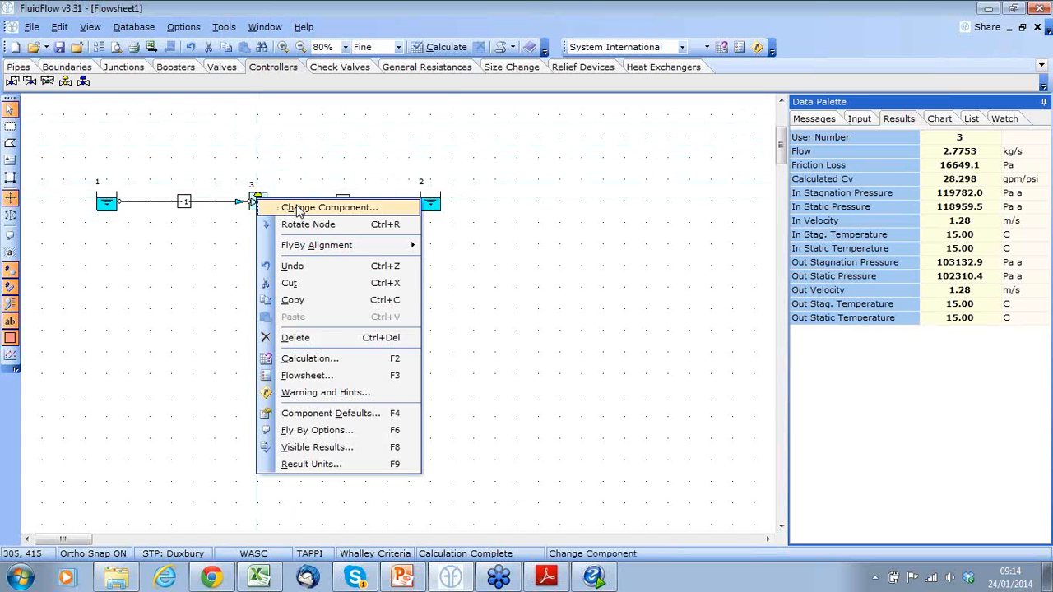
click(298, 209)
scroll(440, 328, down, 10)
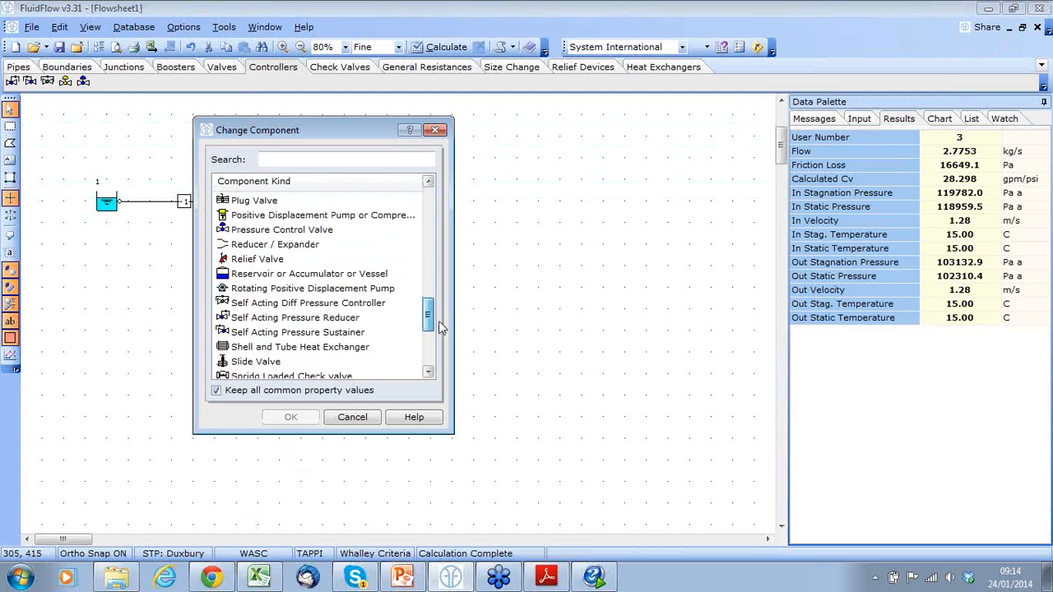
scroll(442, 331, down, 2)
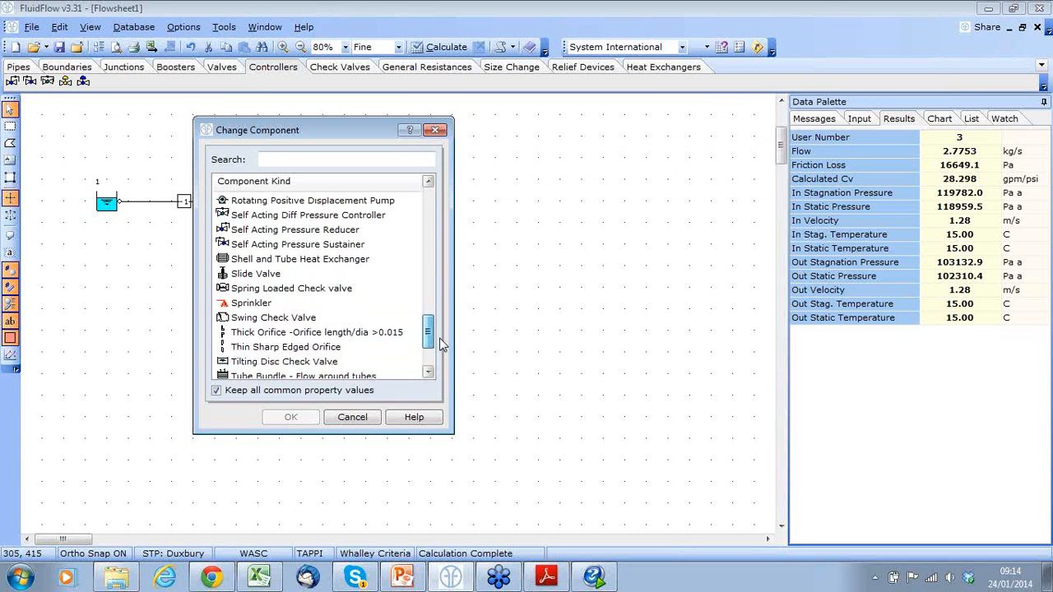
click(292, 348)
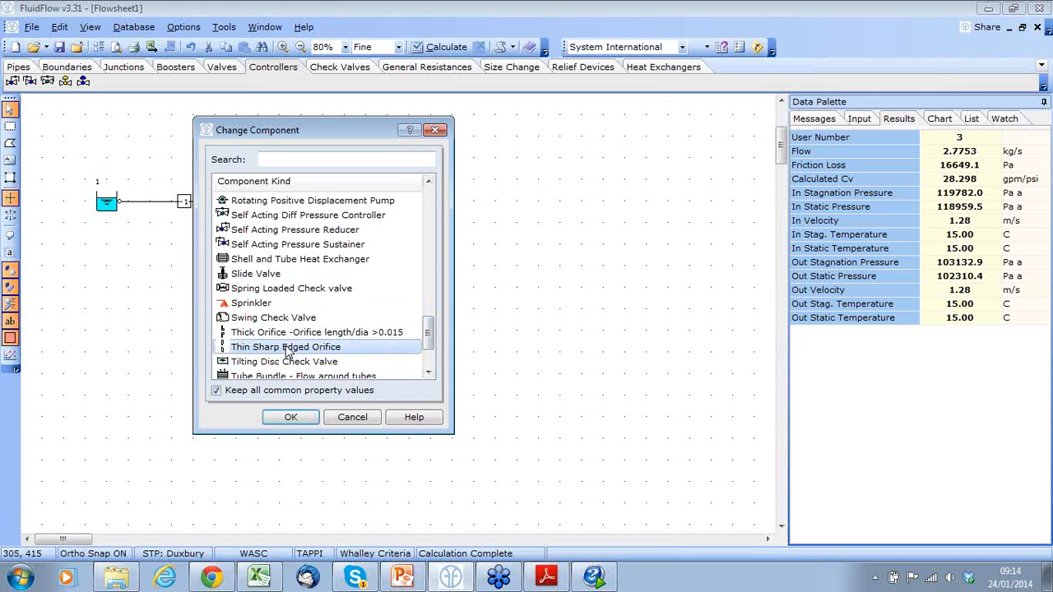
click(290, 417)
Step: Check the orifice's sizing inputs, and recalculate to view its results
click(866, 122)
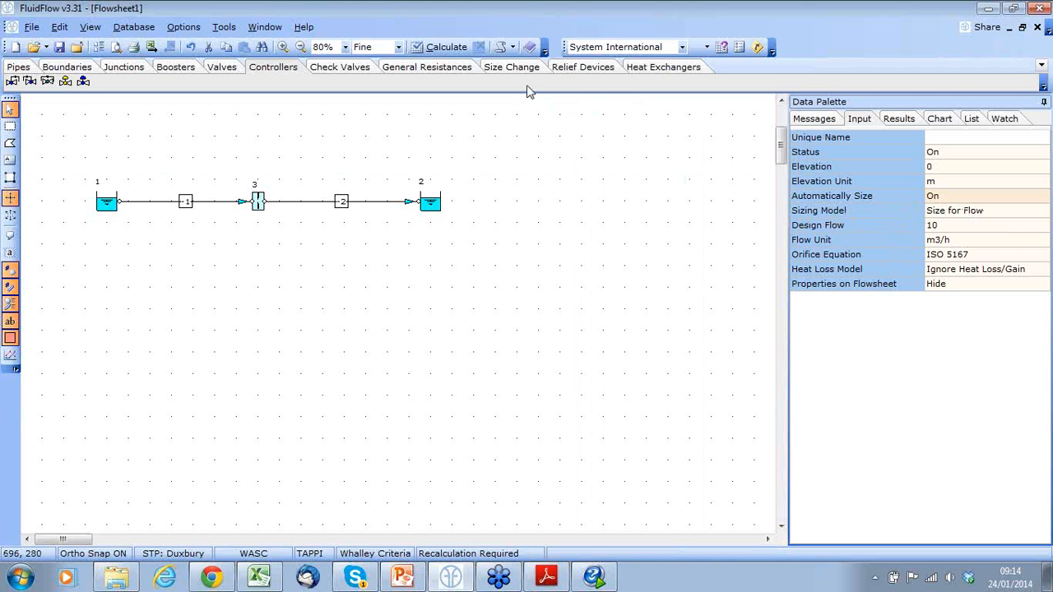
click(450, 49)
click(900, 118)
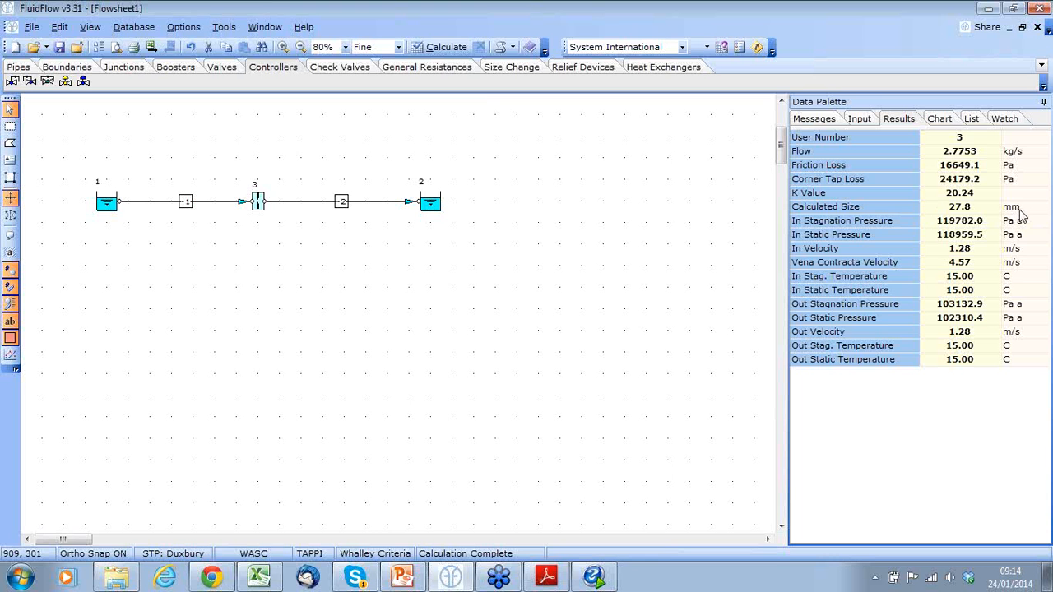
Step: Select the whole network on the flowsheet and delete it to clear the drawing area
click(10, 126)
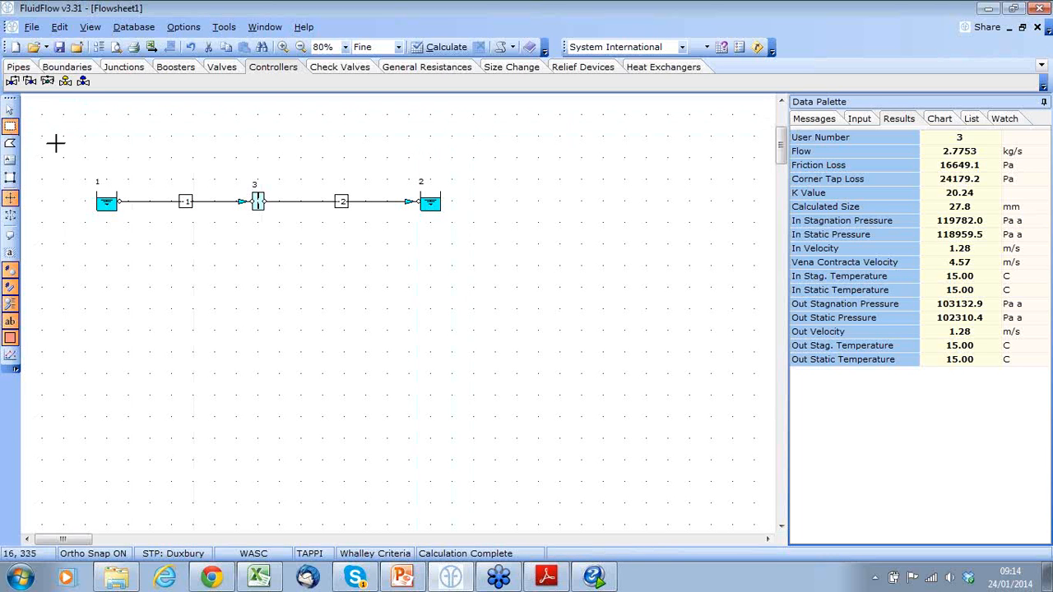
drag(55, 143, 456, 247)
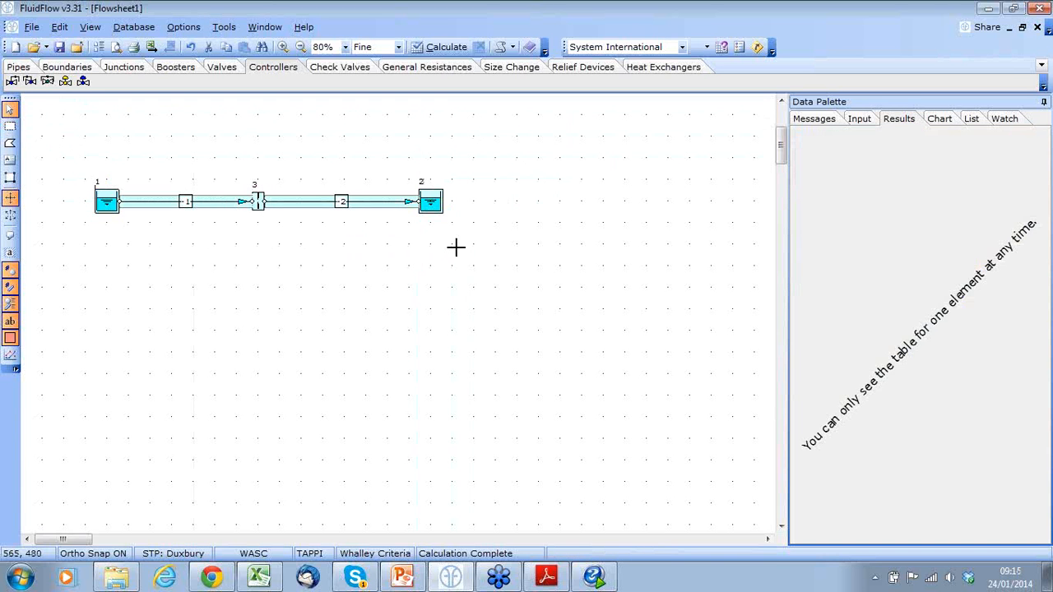
key(Delete)
click(24, 68)
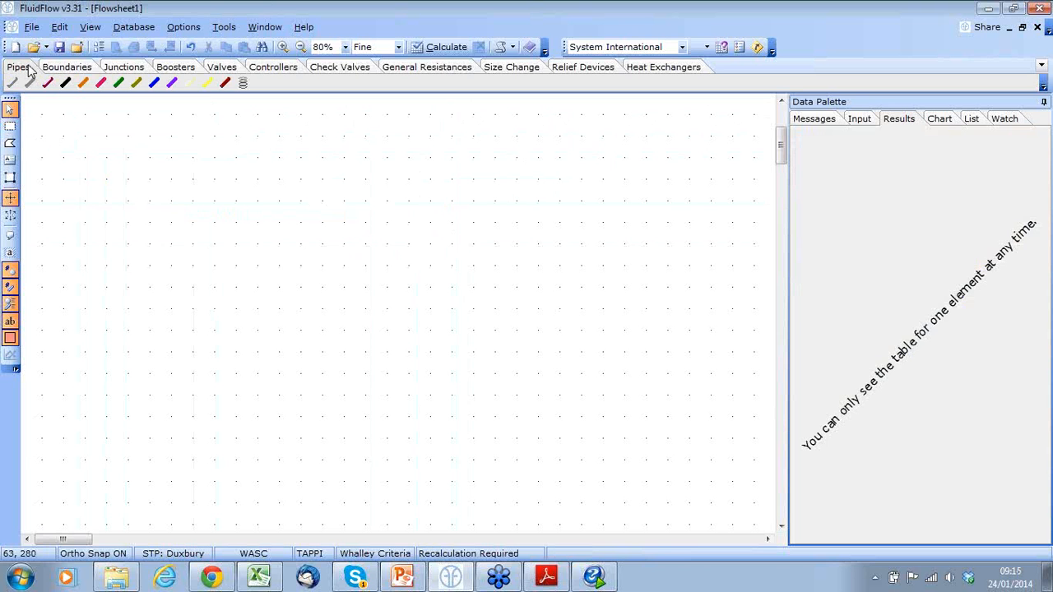
click(859, 120)
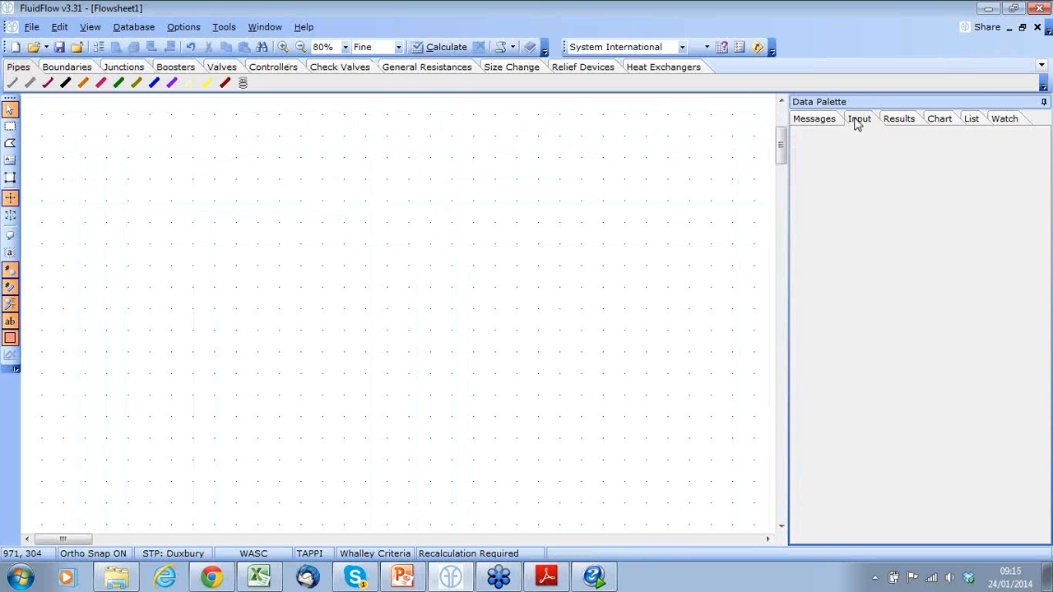
Step: Consult the cooling circuit sketch in Adobe Reader and, back in FluidFlow, place two known-pressure boundaries one above the other
click(547, 576)
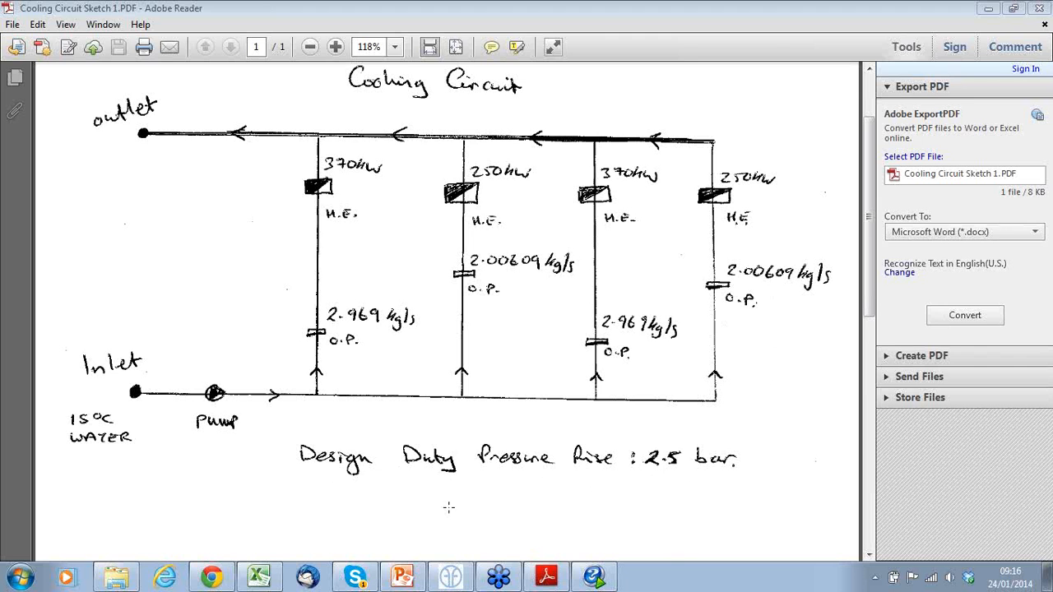
click(450, 576)
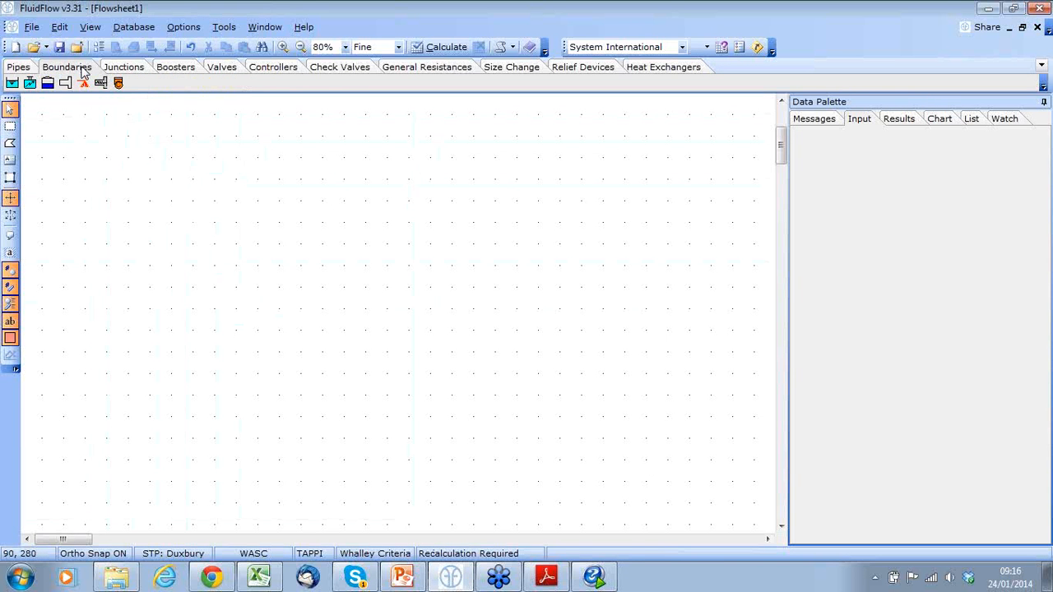
click(11, 82)
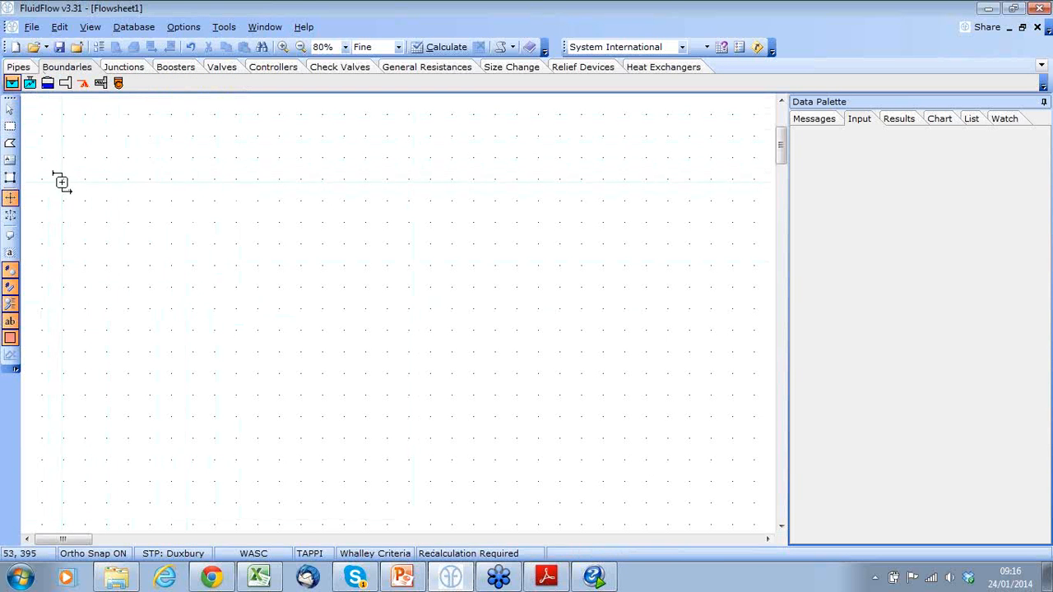
click(61, 182)
click(63, 415)
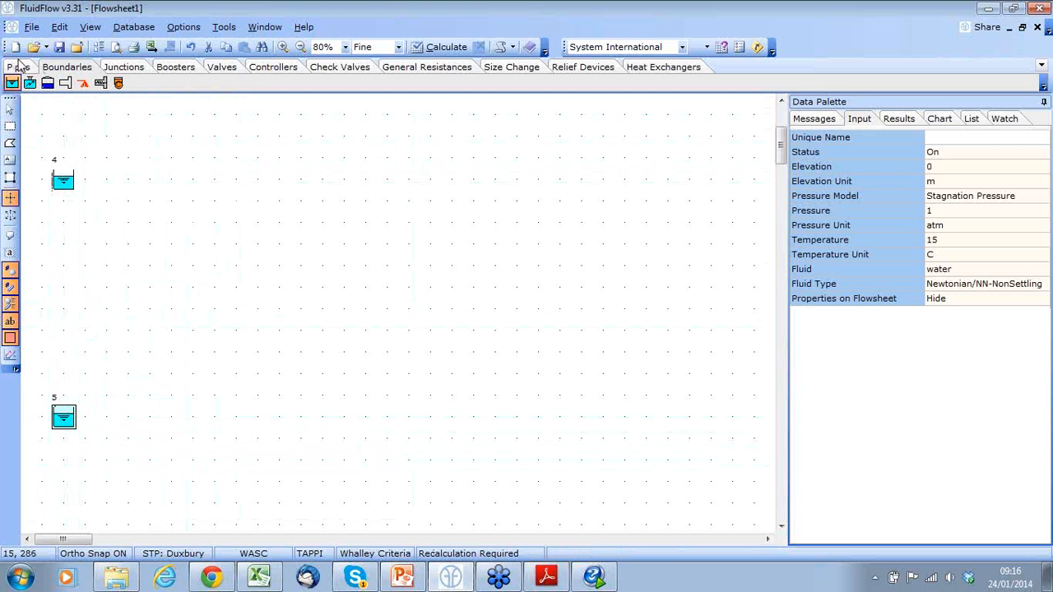
Step: Draw the outer pipe loop from the upper boundary across, down through two corner junctions, and back to the lower boundary
click(18, 66)
click(11, 83)
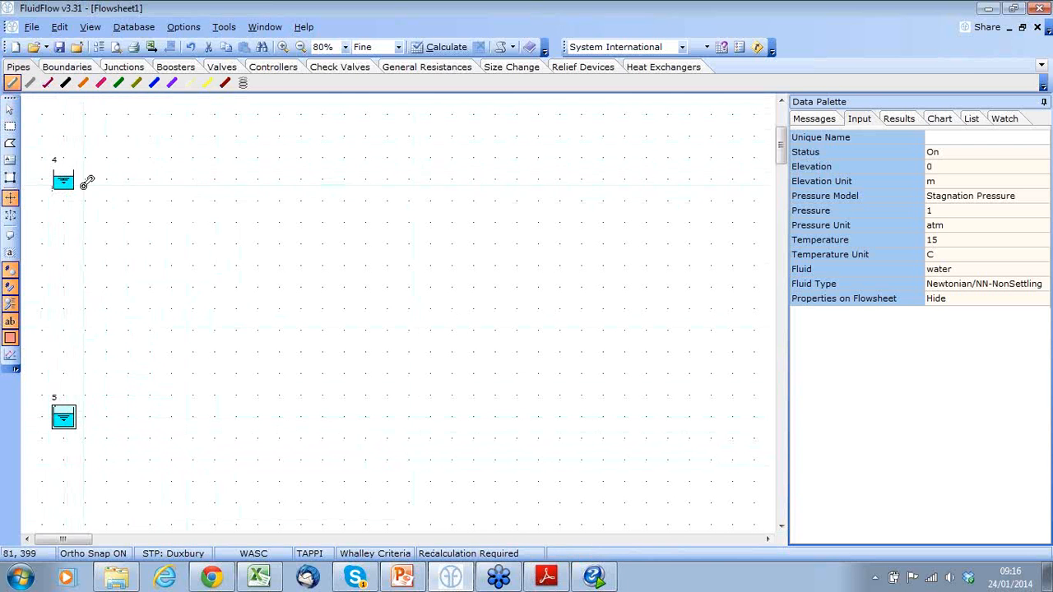
click(66, 179)
click(647, 180)
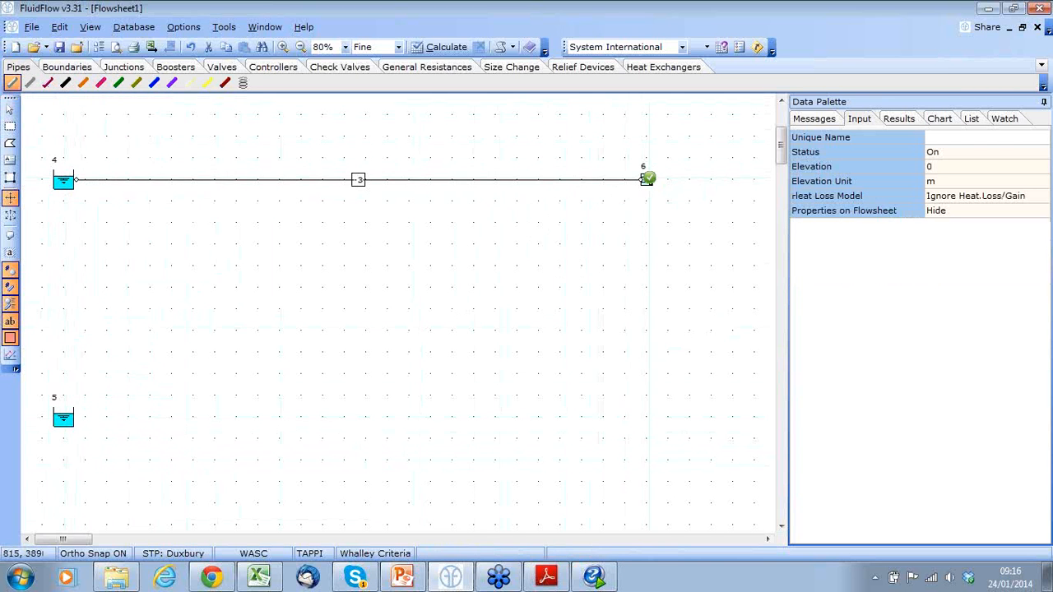
click(647, 179)
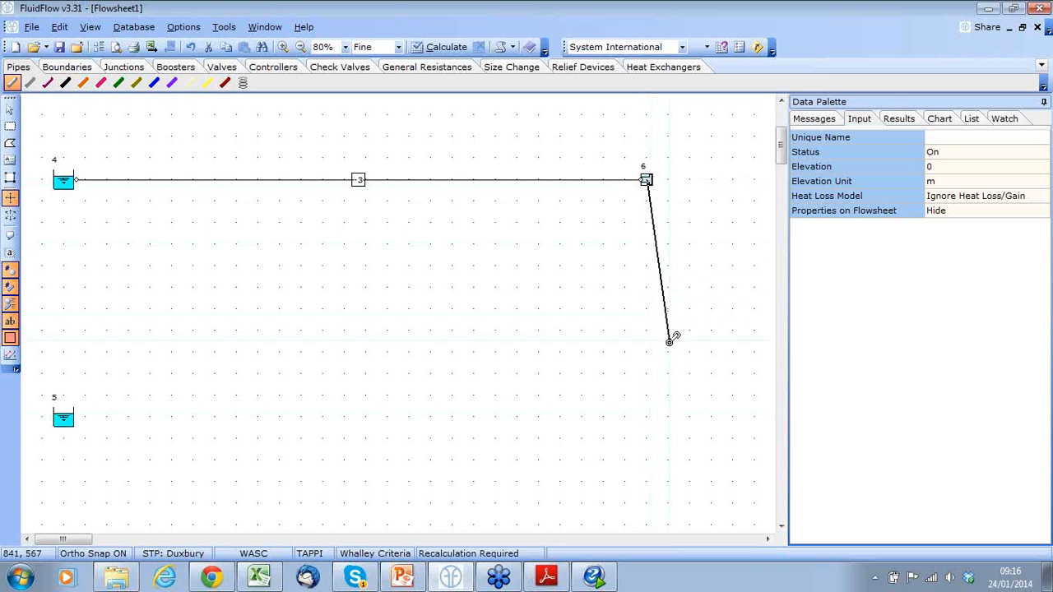
click(646, 418)
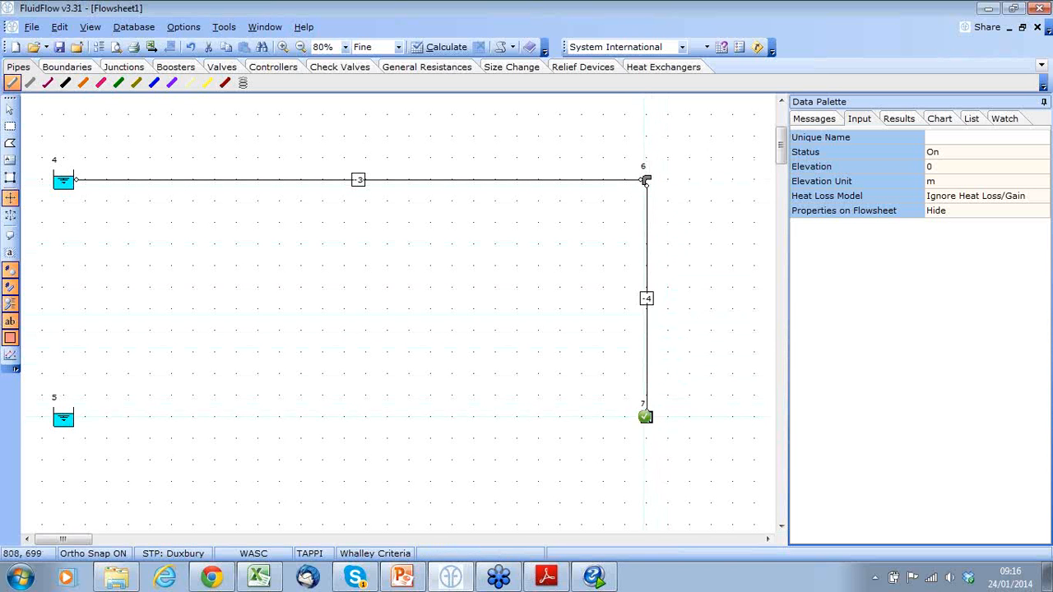
click(646, 417)
click(63, 417)
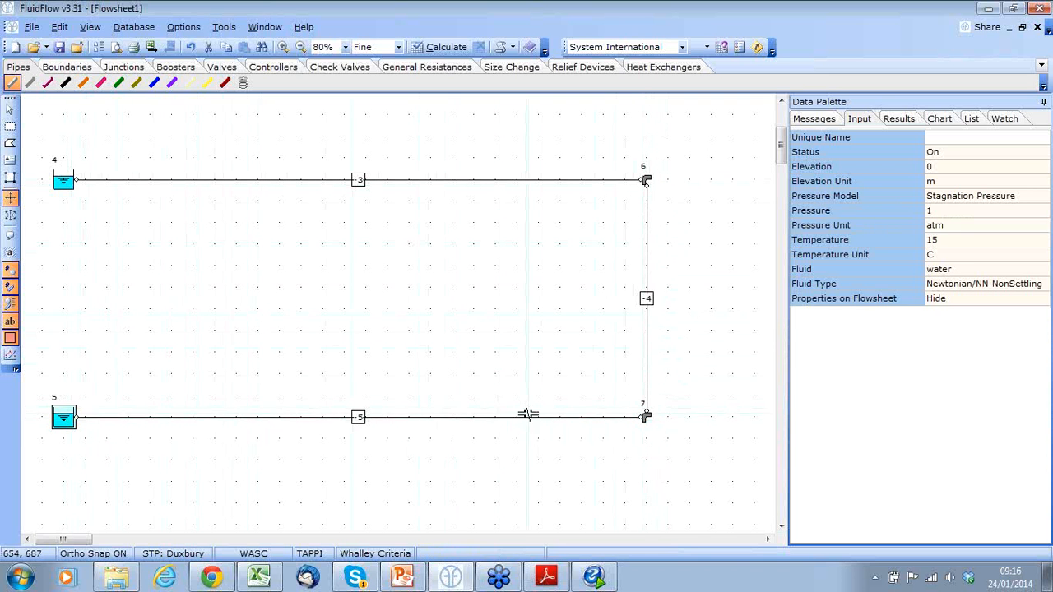
Step: Connect the upper and lower pipe runs with three evenly spaced vertical branch pipes inside the loop
click(539, 417)
click(538, 179)
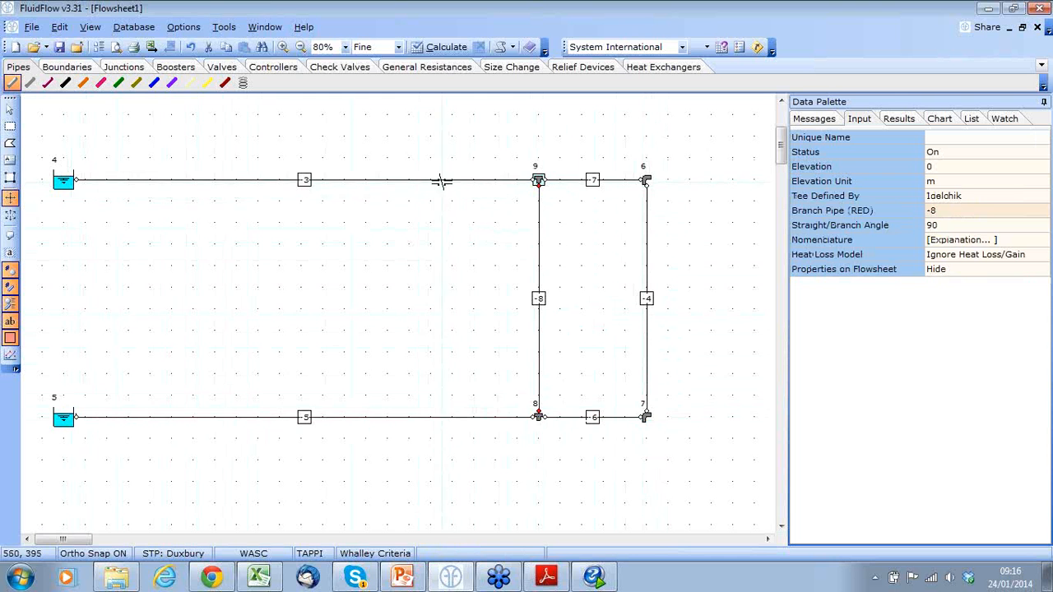
click(429, 179)
click(431, 415)
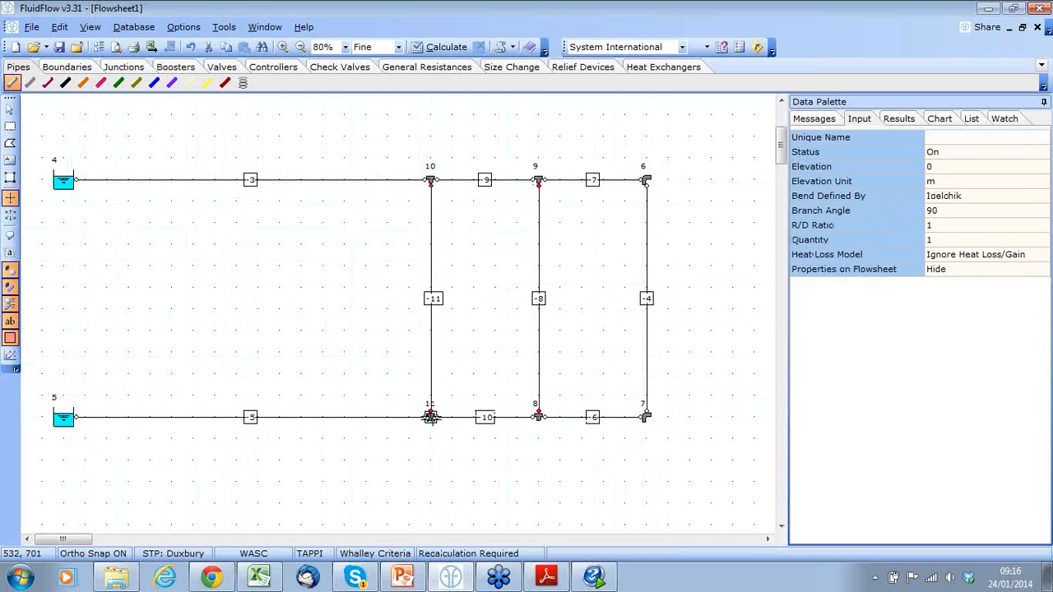
click(322, 180)
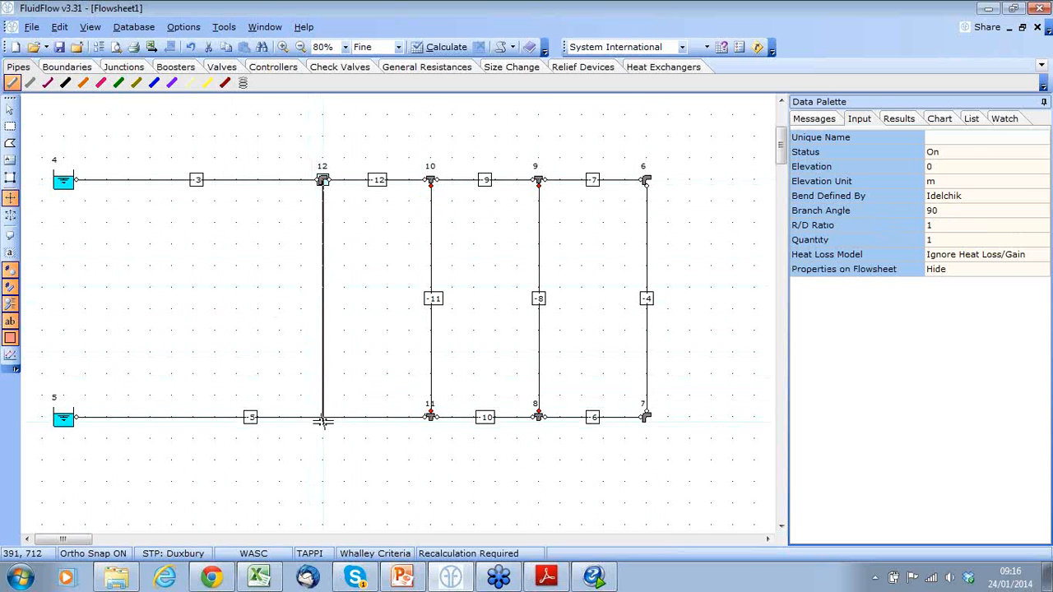
click(322, 417)
click(10, 109)
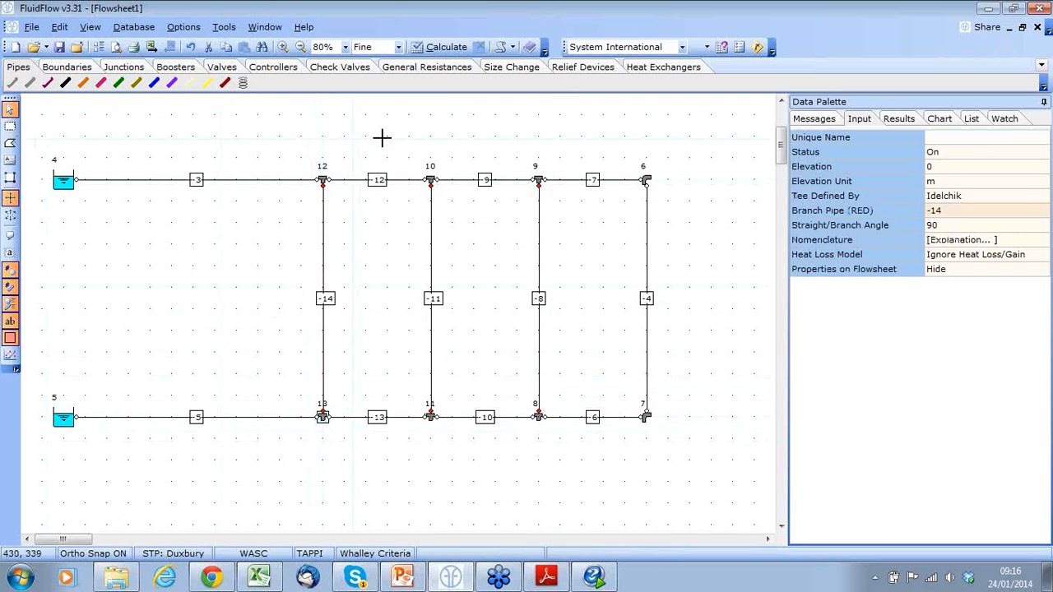
Step: Insert a Shell and Tube Heat Exchanger in the upper part of each of the four vertical pipes
click(664, 66)
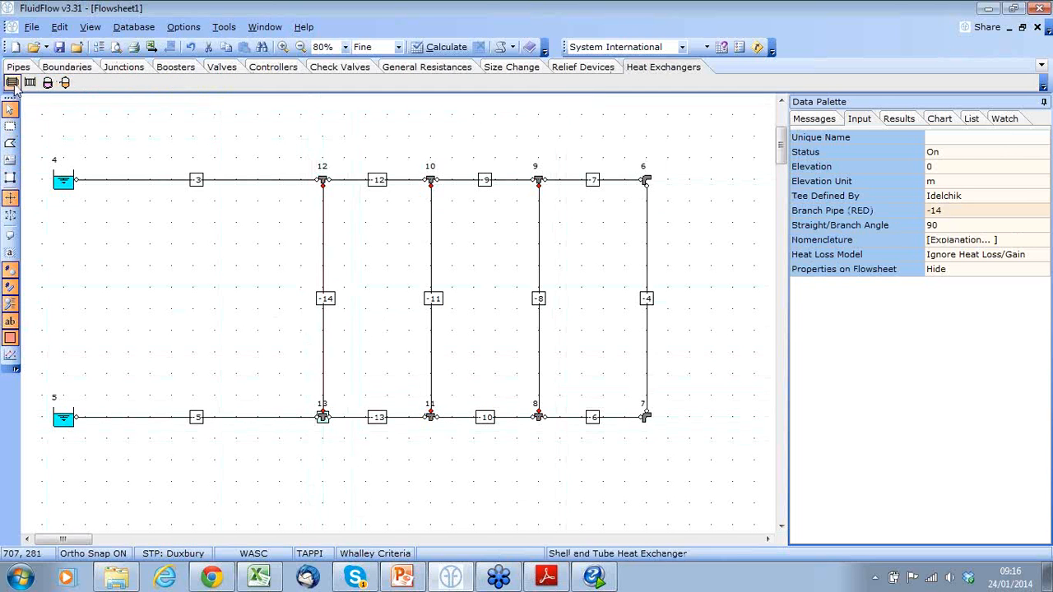
click(13, 83)
click(324, 244)
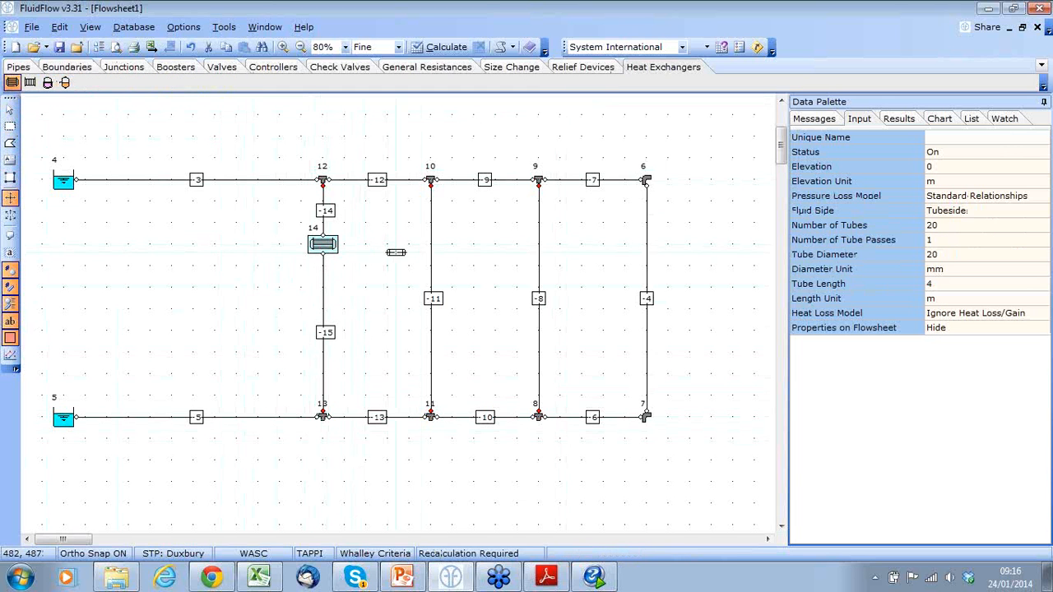
click(431, 243)
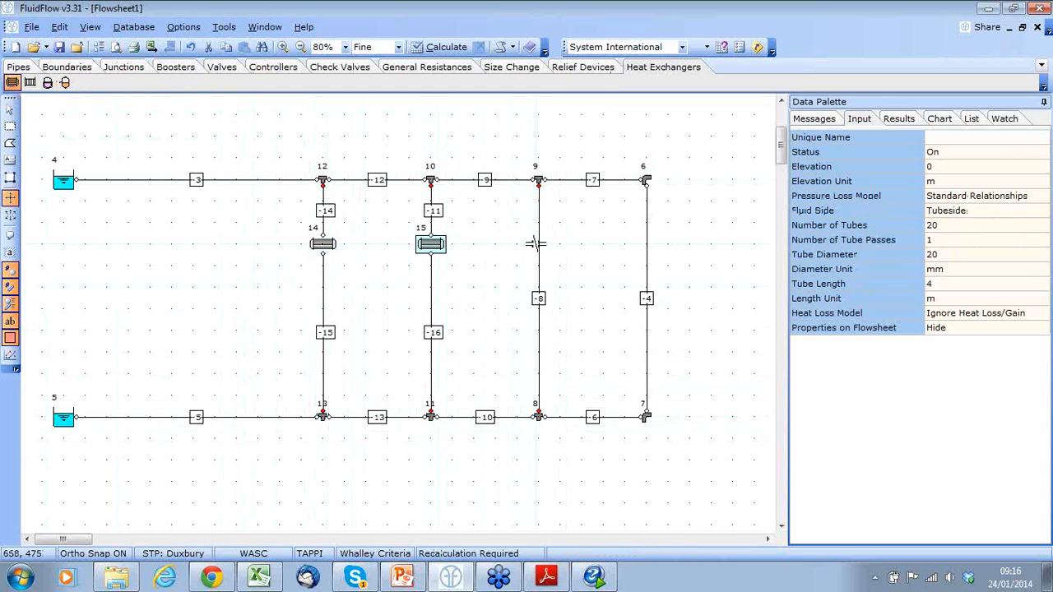
click(539, 243)
click(647, 244)
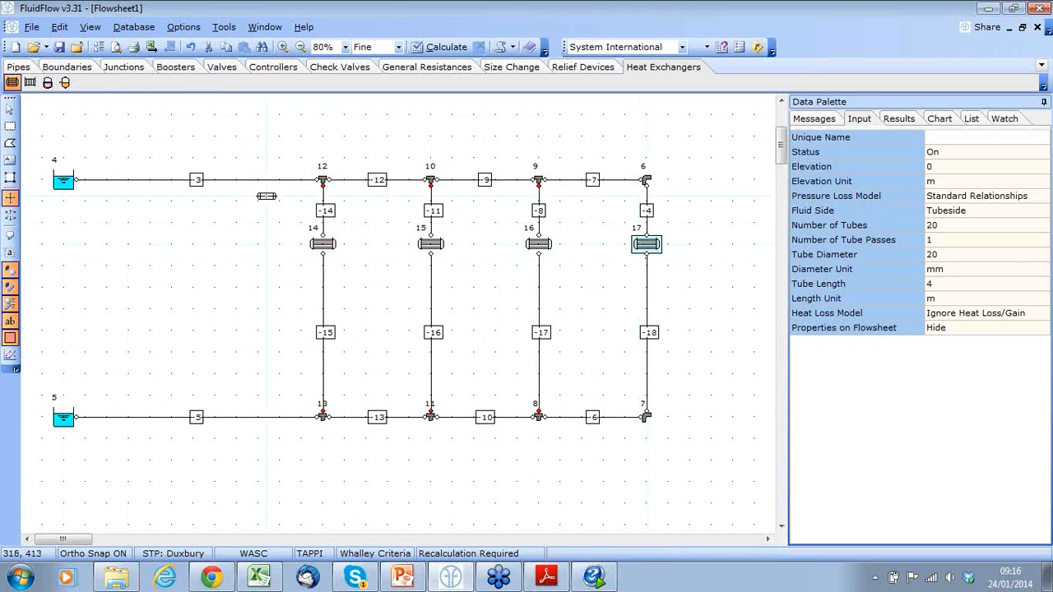
Step: Insert an orifice below the heat exchanger in each of the four vertical pipes
click(505, 68)
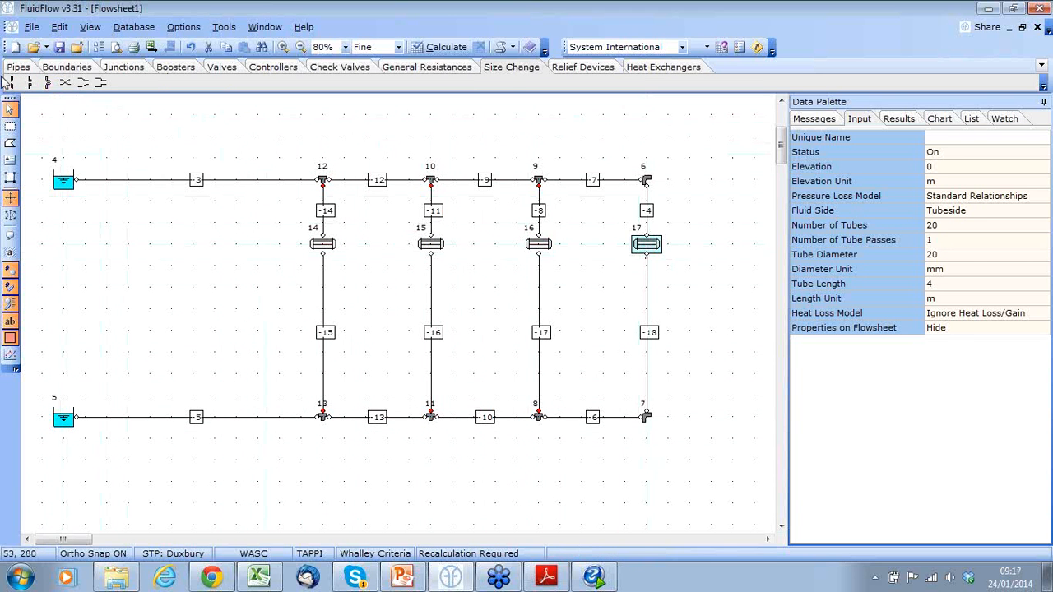
click(322, 352)
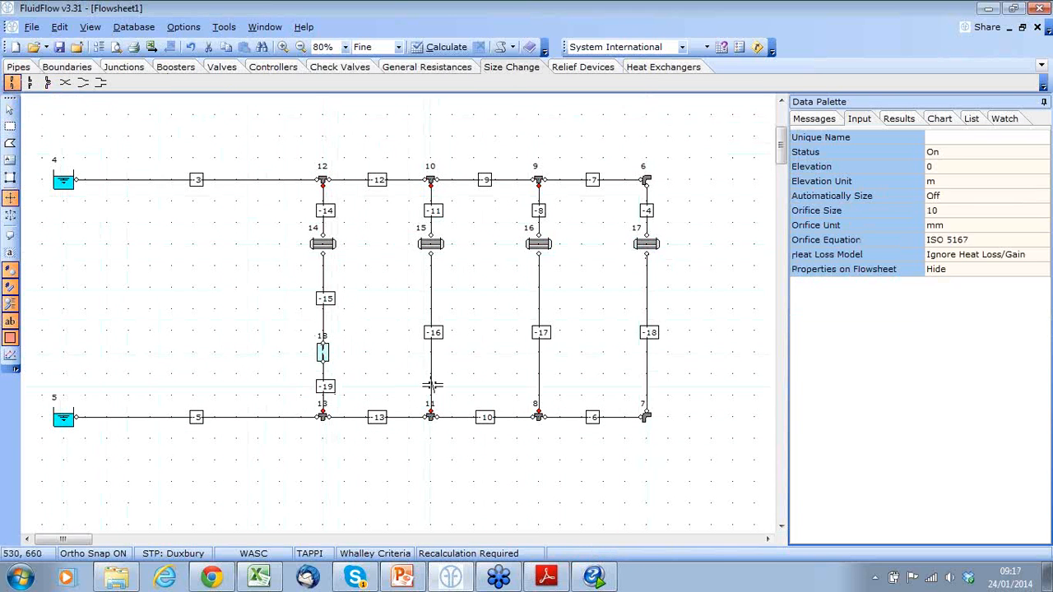
click(432, 353)
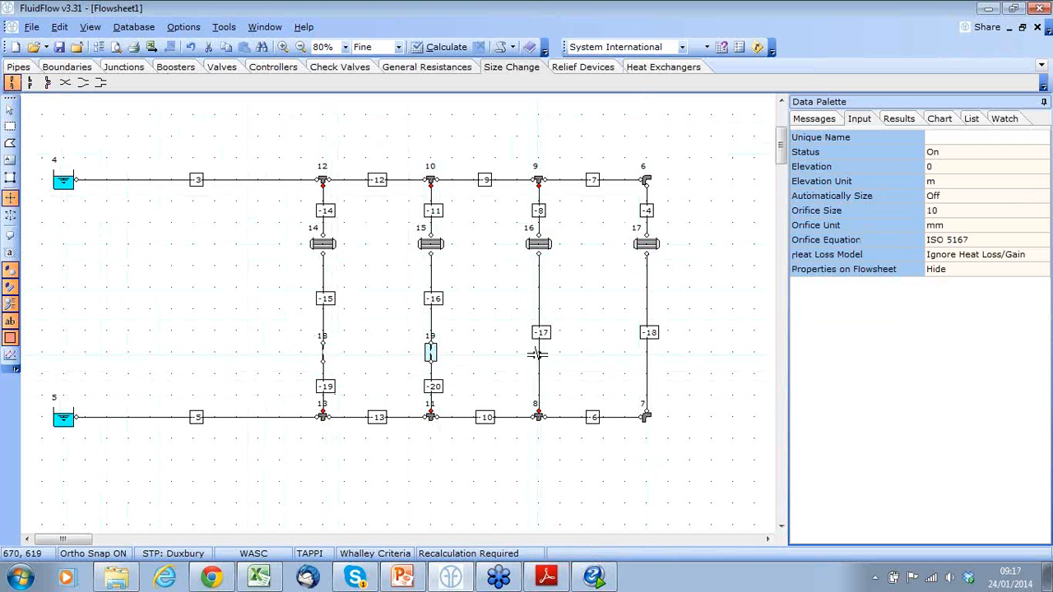
click(539, 353)
click(647, 353)
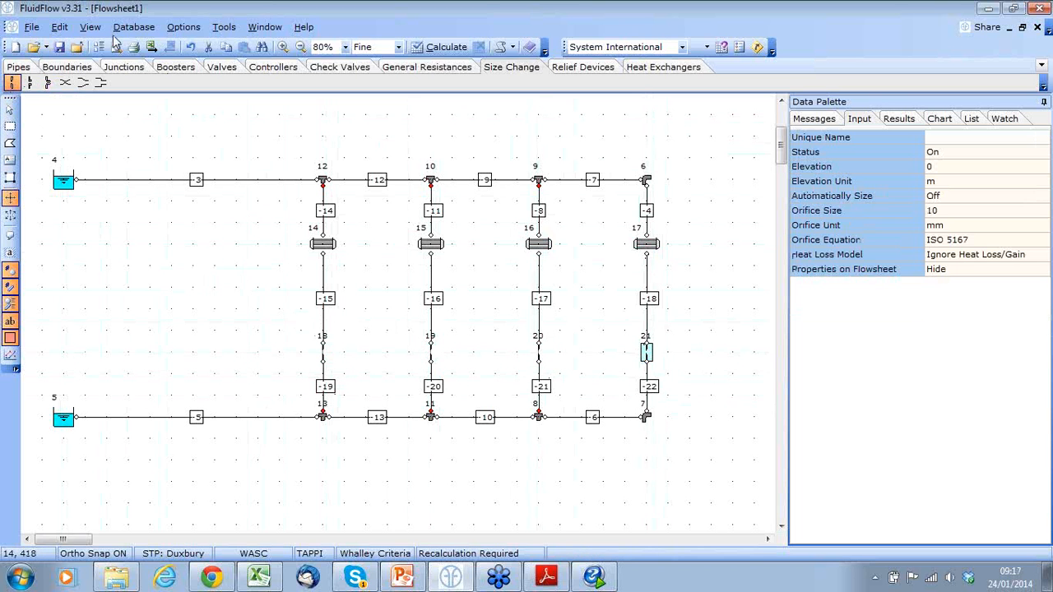
Step: Insert a pump in the lower supply pipe between the lower boundary and the first branch
click(195, 67)
click(12, 83)
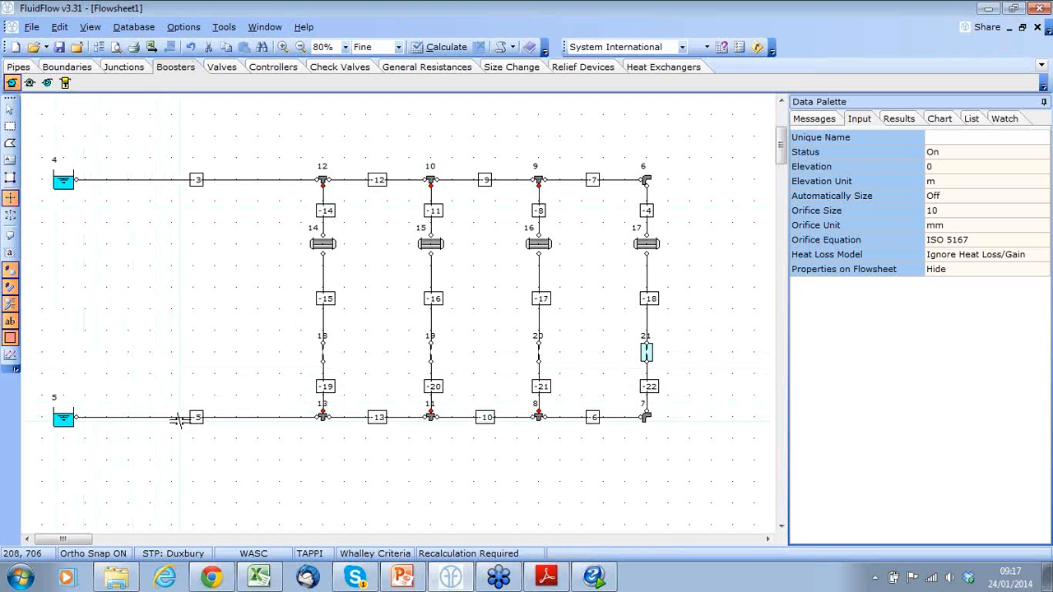
click(172, 418)
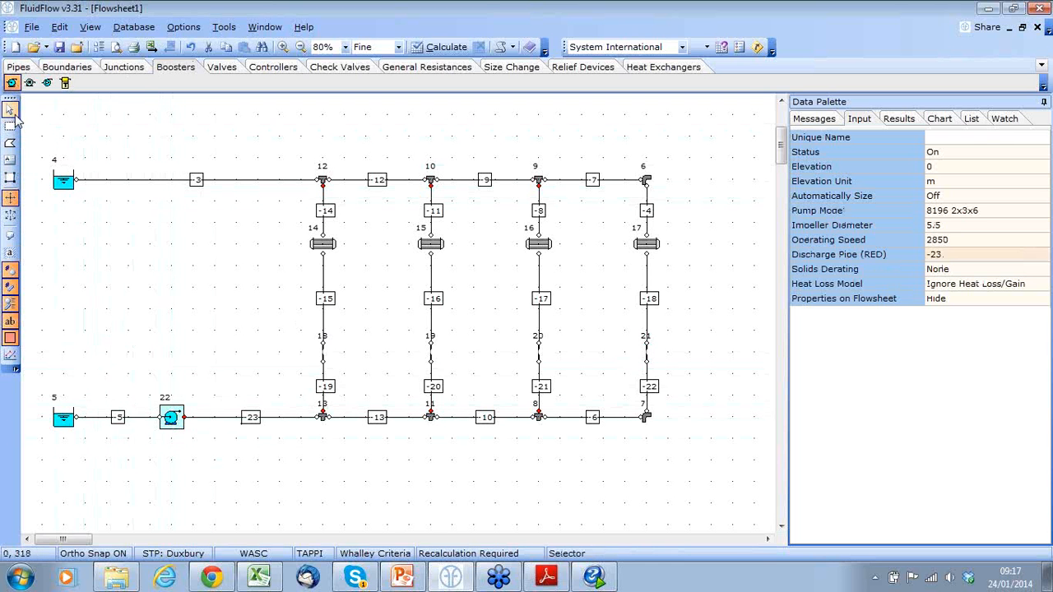
click(10, 109)
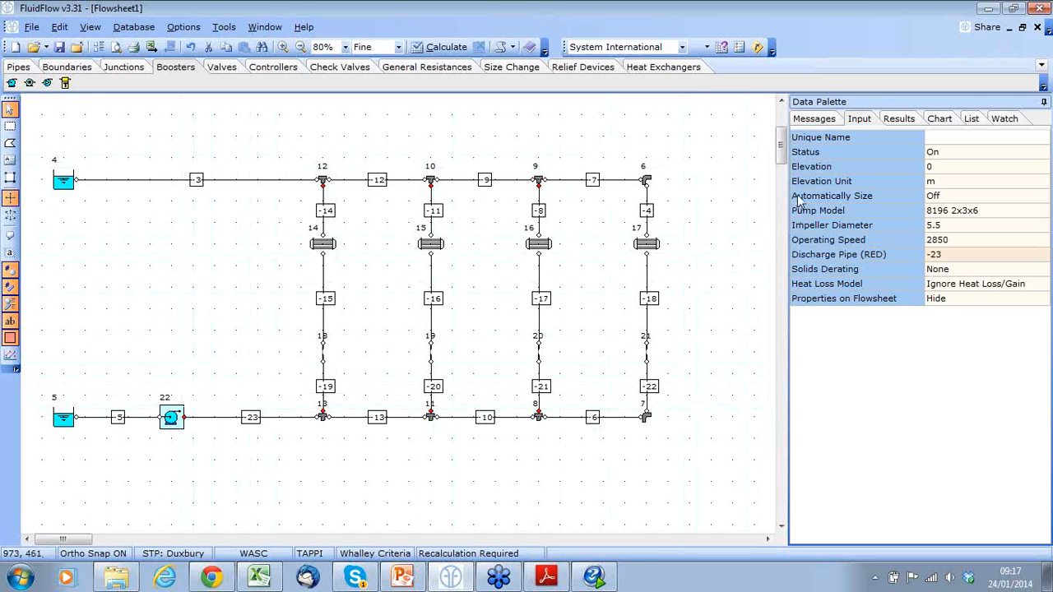
Step: Turn on automatic sizing for the pump, using the Size for Pressure Rise sizing model
click(963, 196)
click(1042, 196)
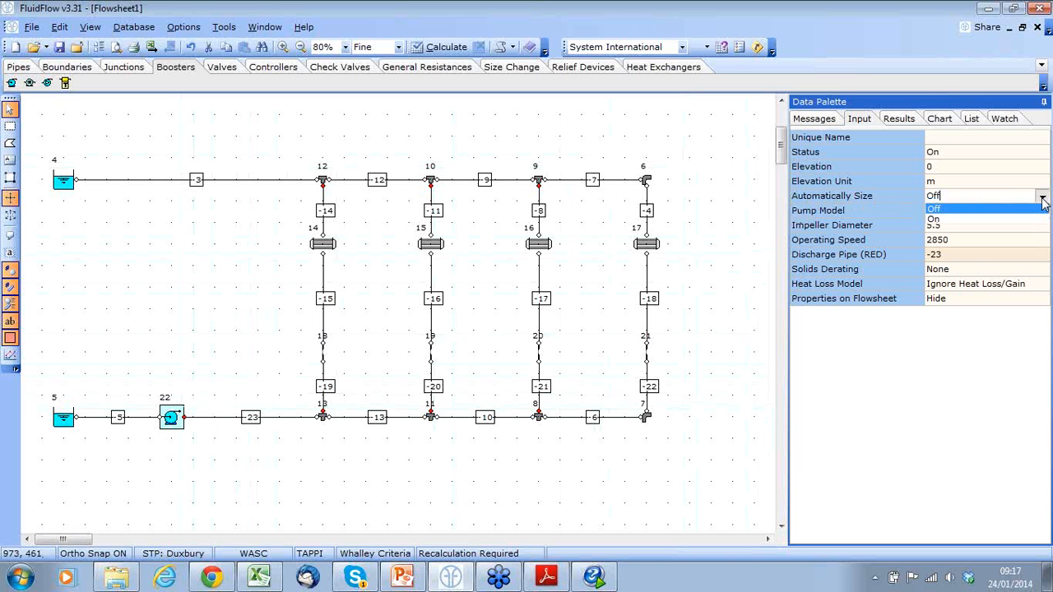
click(949, 221)
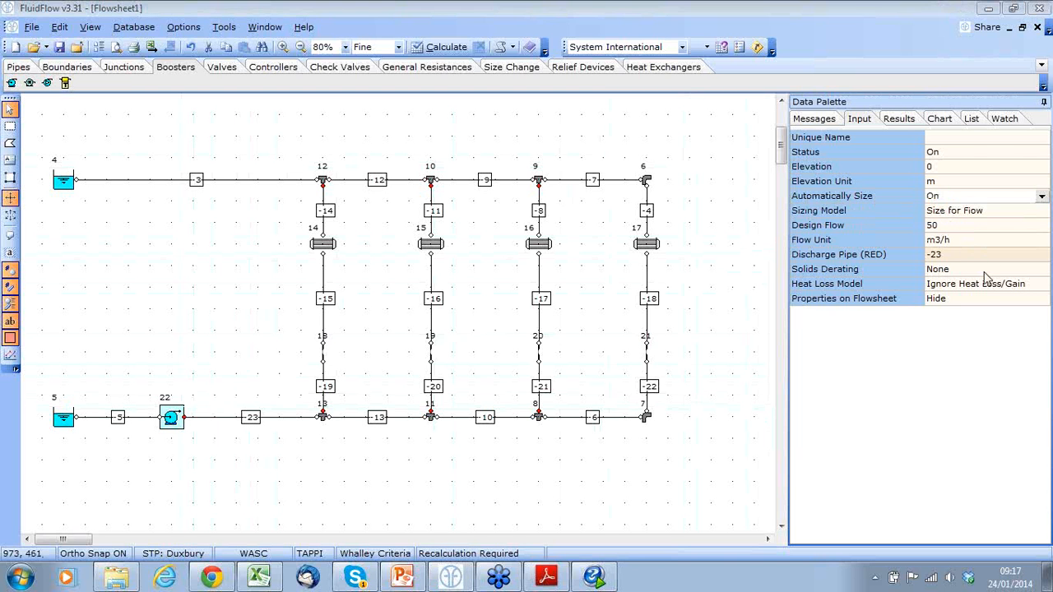
click(990, 212)
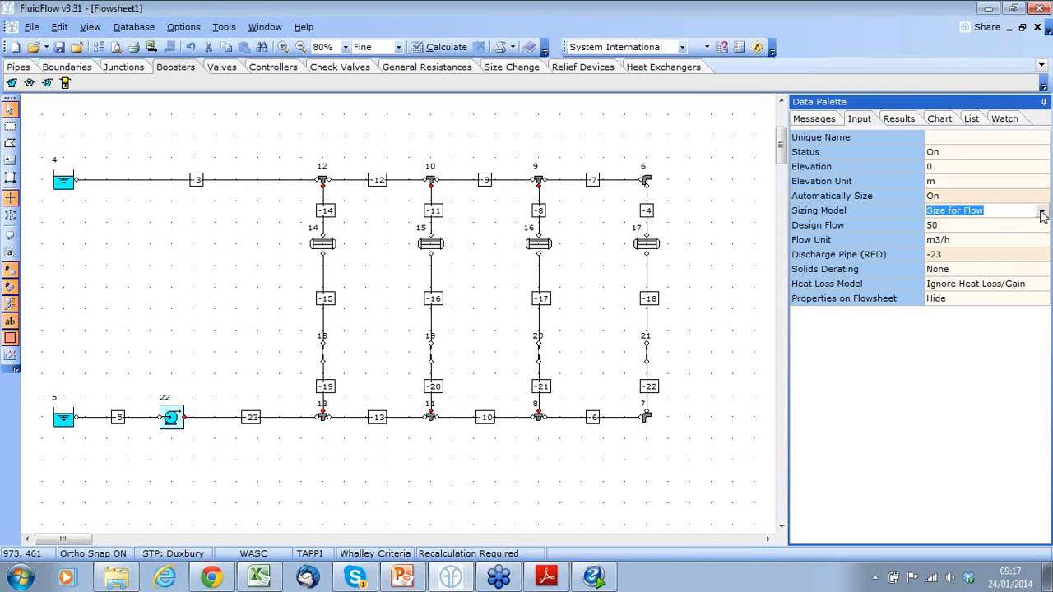
click(1041, 212)
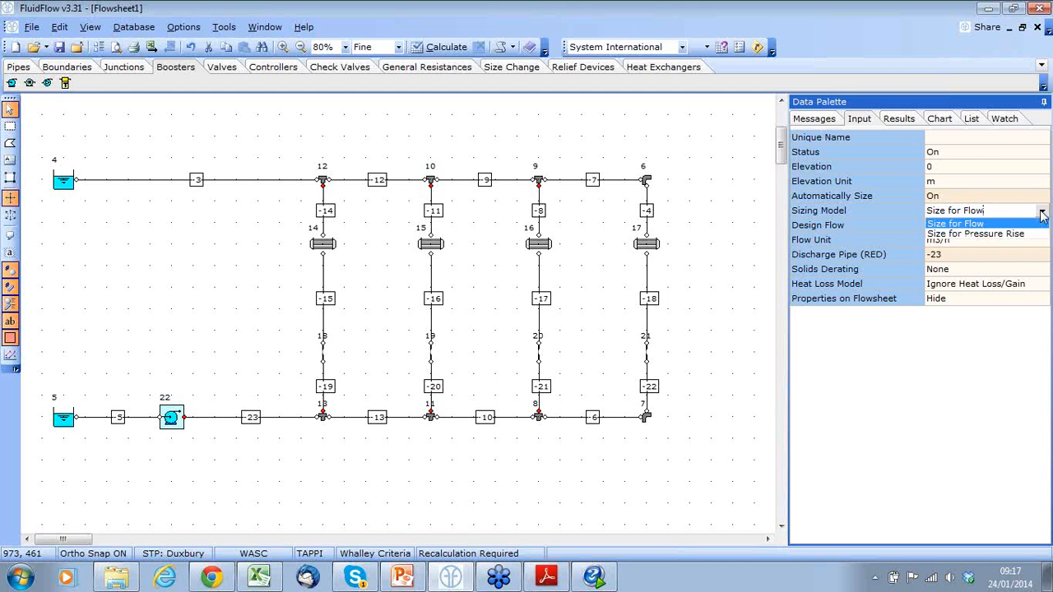
click(1021, 236)
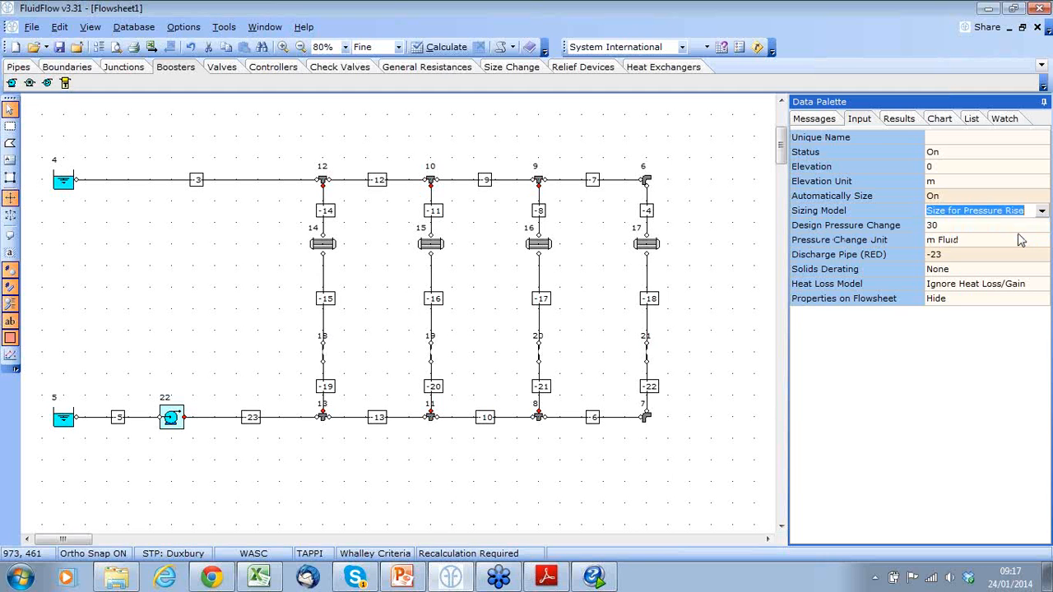
Step: Set the pump's design pressure change to 2.5 bar, and check the inputs of both boundaries
click(980, 227)
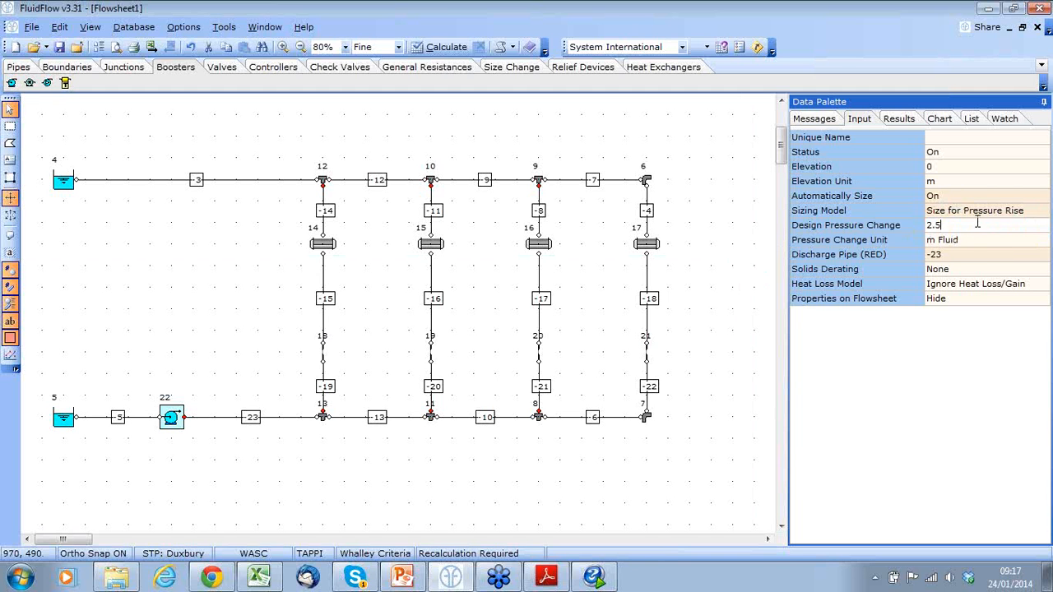
text(2.5)
click(976, 239)
click(1042, 240)
scroll(1040, 258, up, 1)
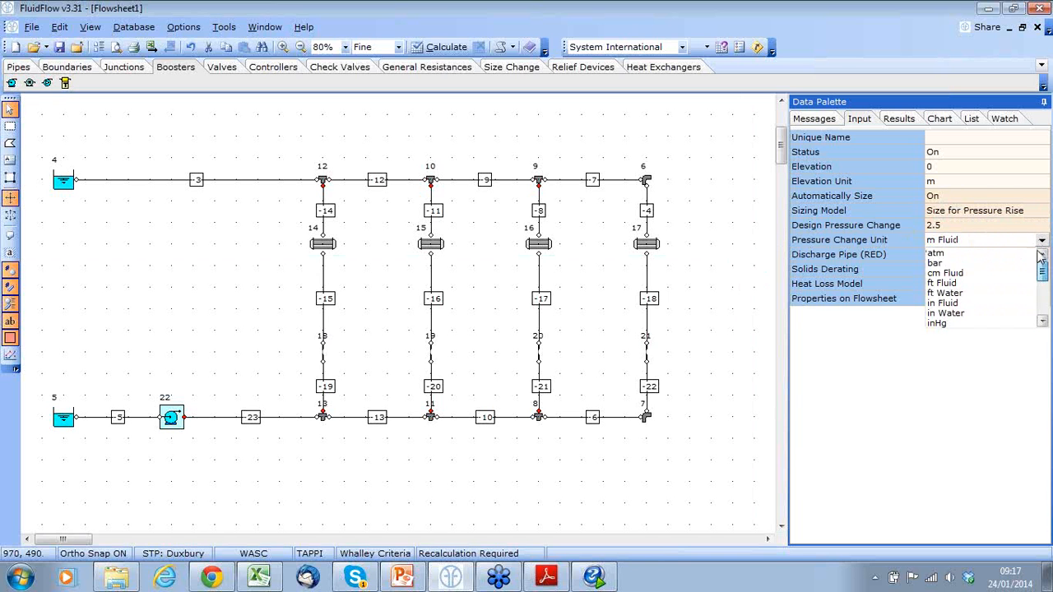
click(992, 264)
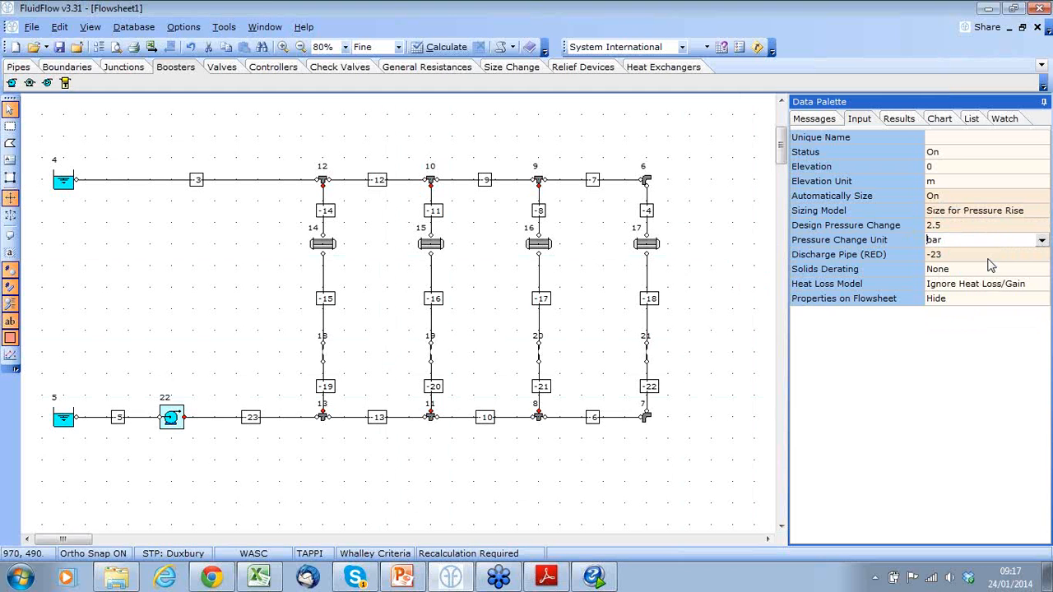
click(62, 419)
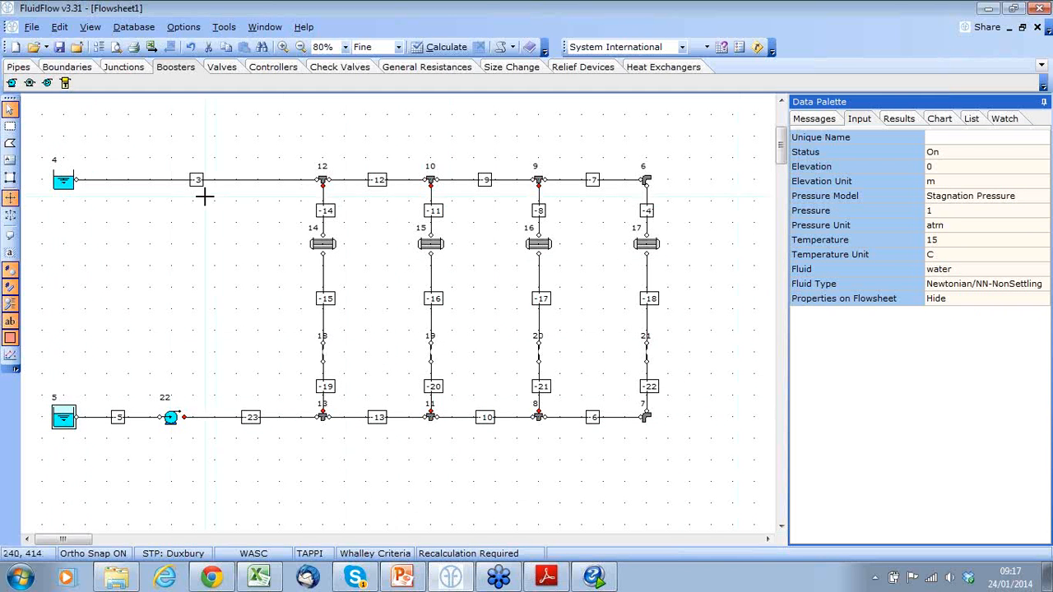
click(63, 181)
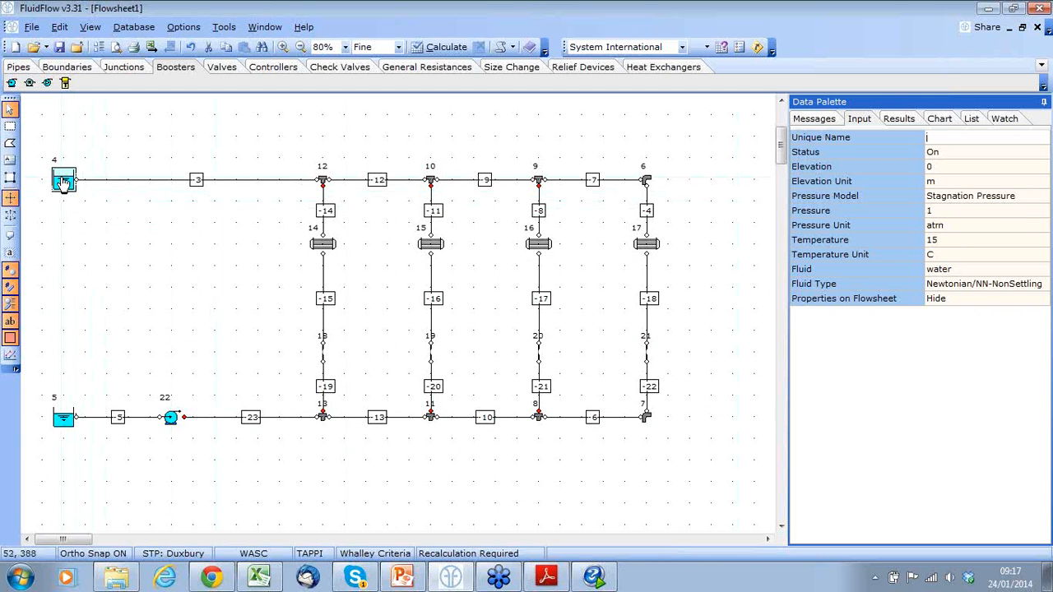
Step: Set the heat loss model of all four heat exchangers together to Fixed Transfer Rate
click(324, 237)
click(327, 244)
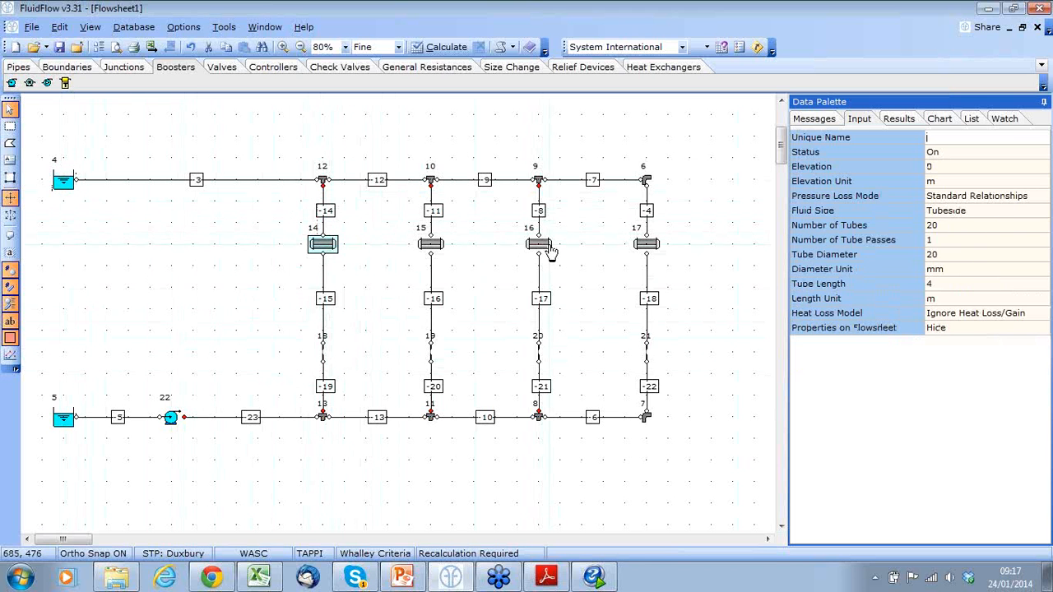
ctrl+click(430, 245)
ctrl+click(543, 247)
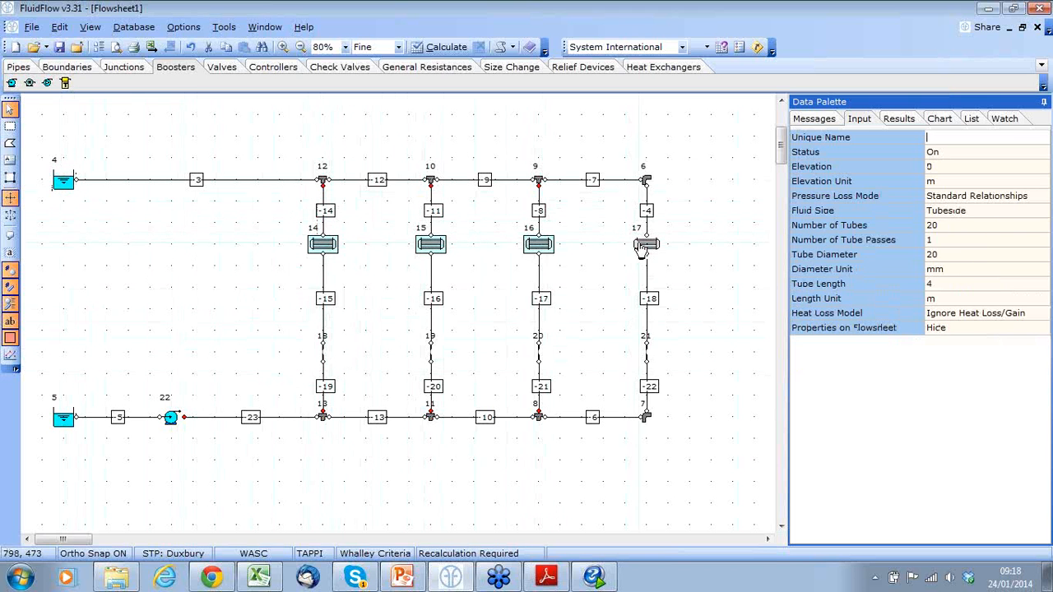
ctrl+click(642, 247)
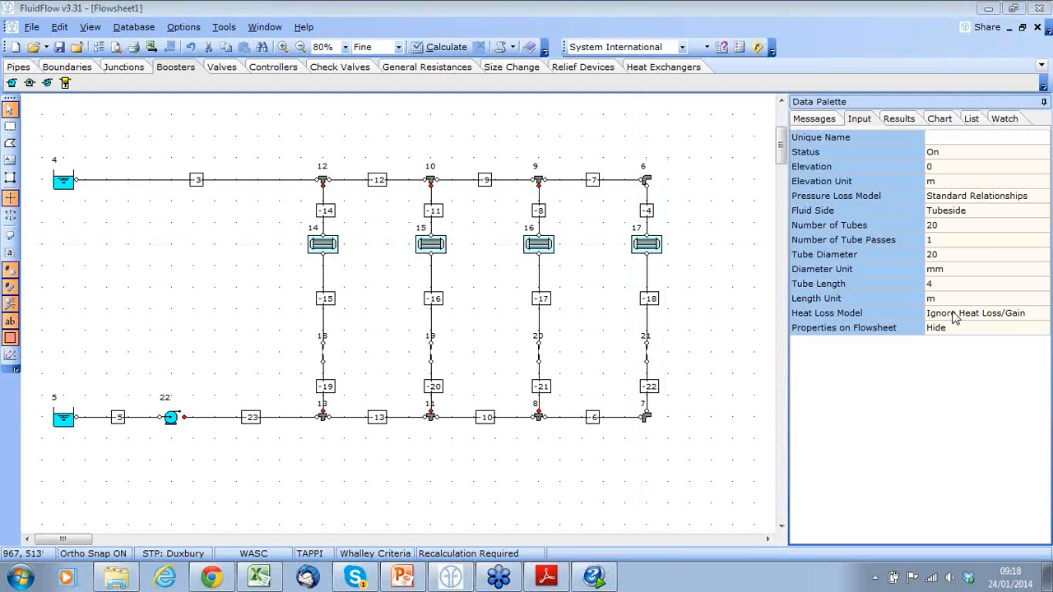
click(996, 319)
click(1041, 316)
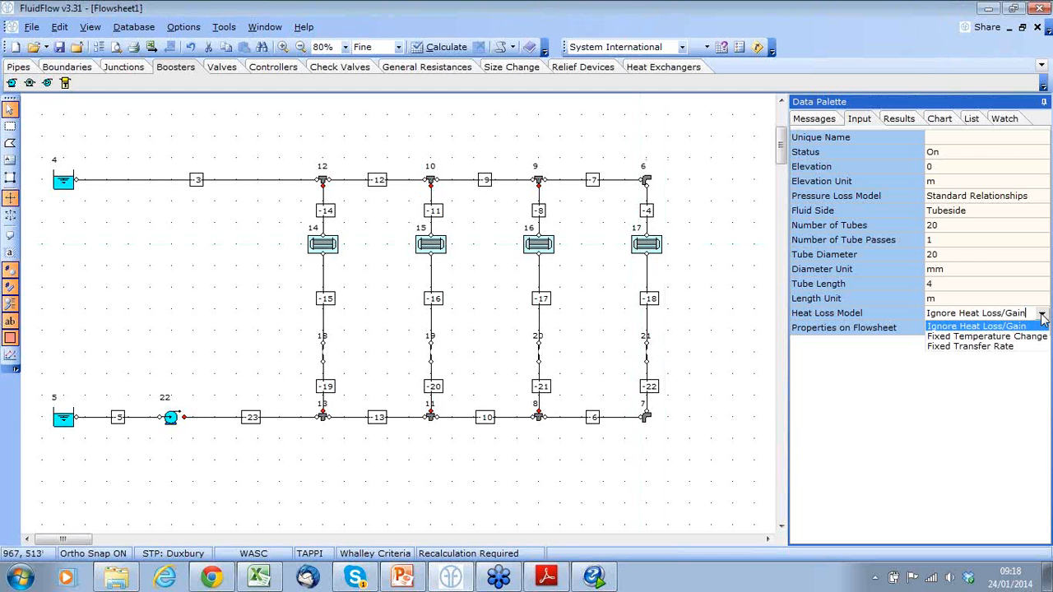
click(1012, 347)
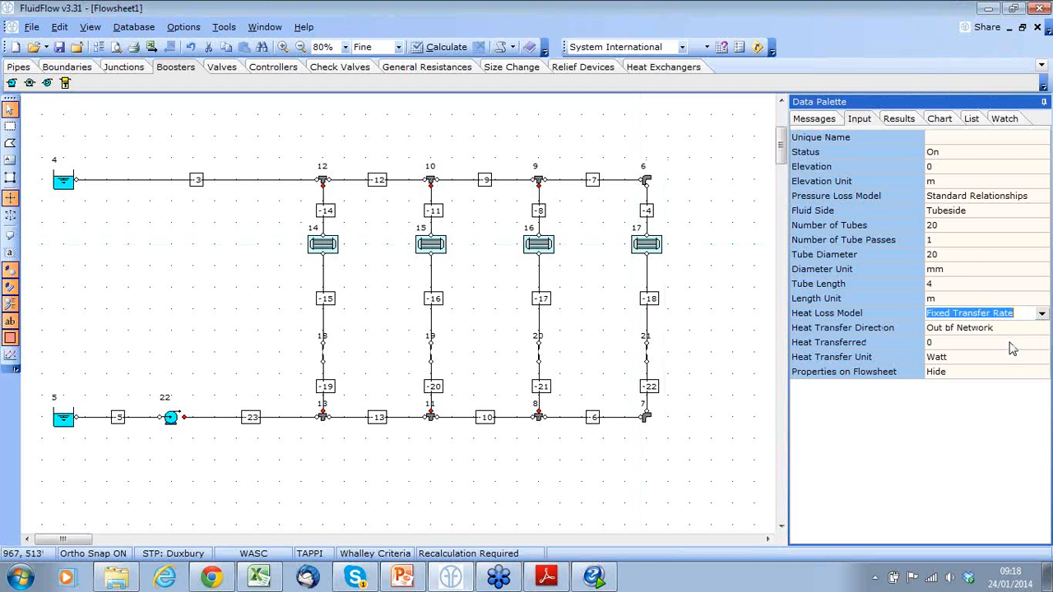
Step: Set all four heat exchangers to transfer 370 kW of heat, with the transfer direction Into Network
click(1013, 331)
click(1042, 329)
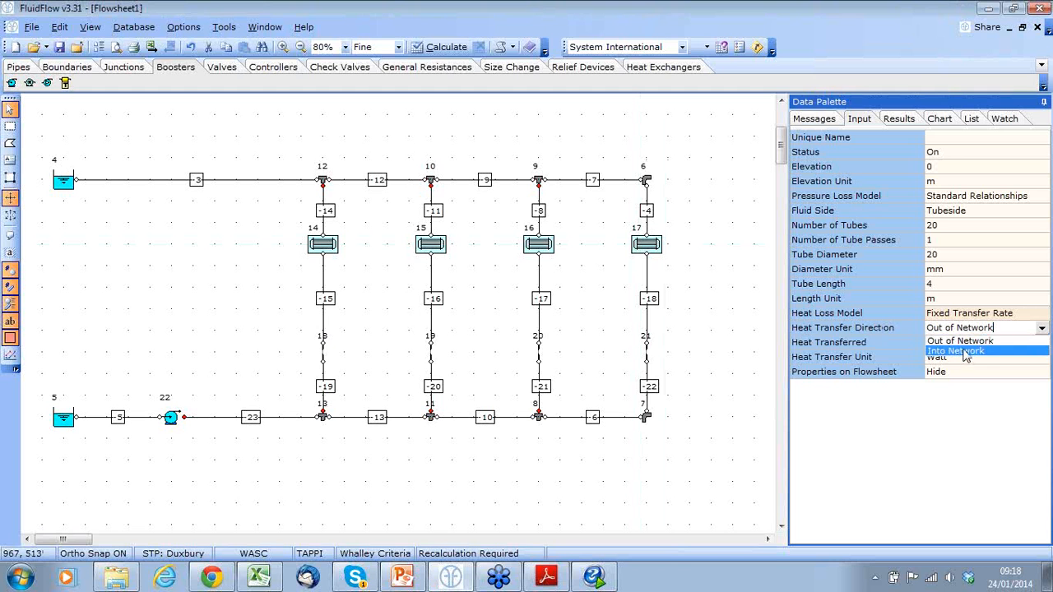
click(971, 344)
click(966, 360)
click(1042, 357)
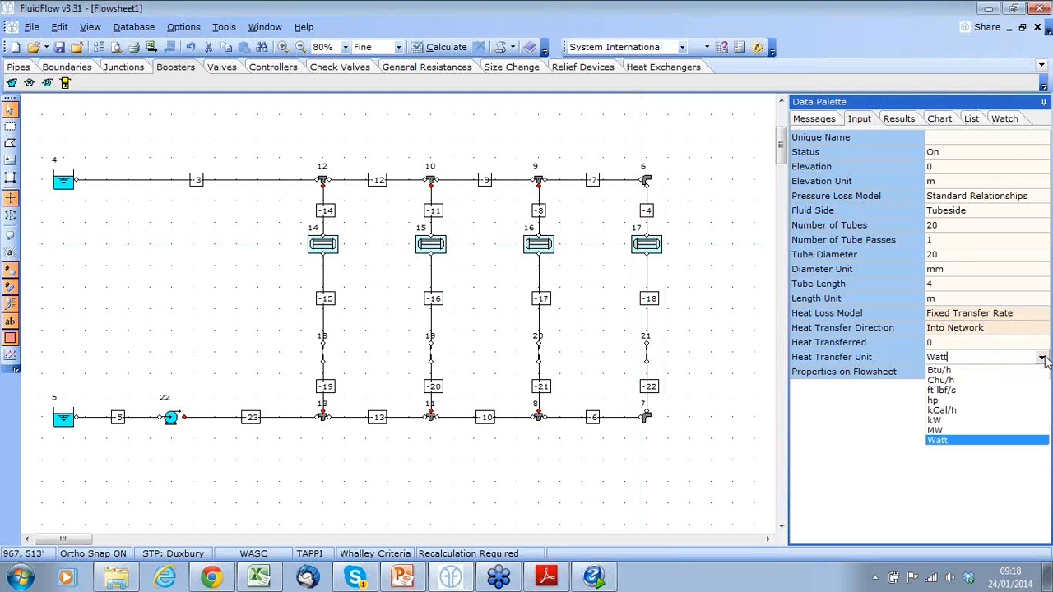
click(948, 422)
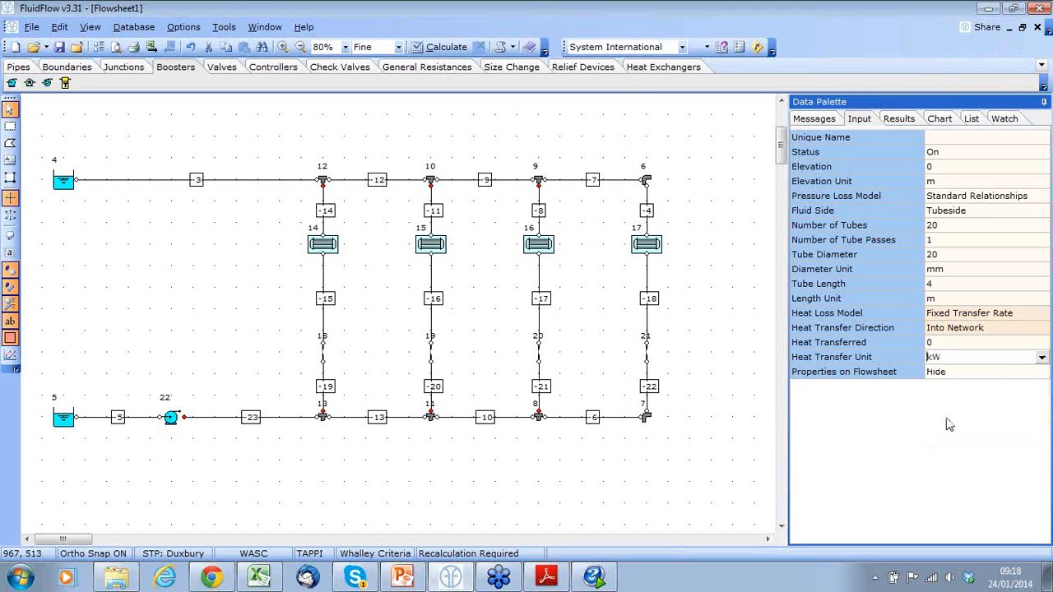
click(950, 344)
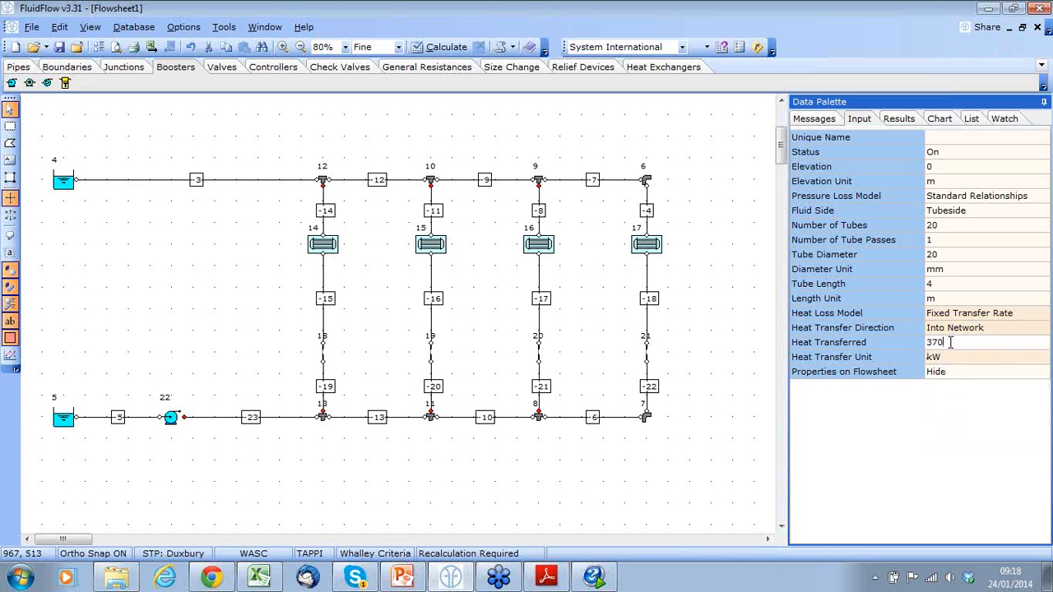
click(690, 288)
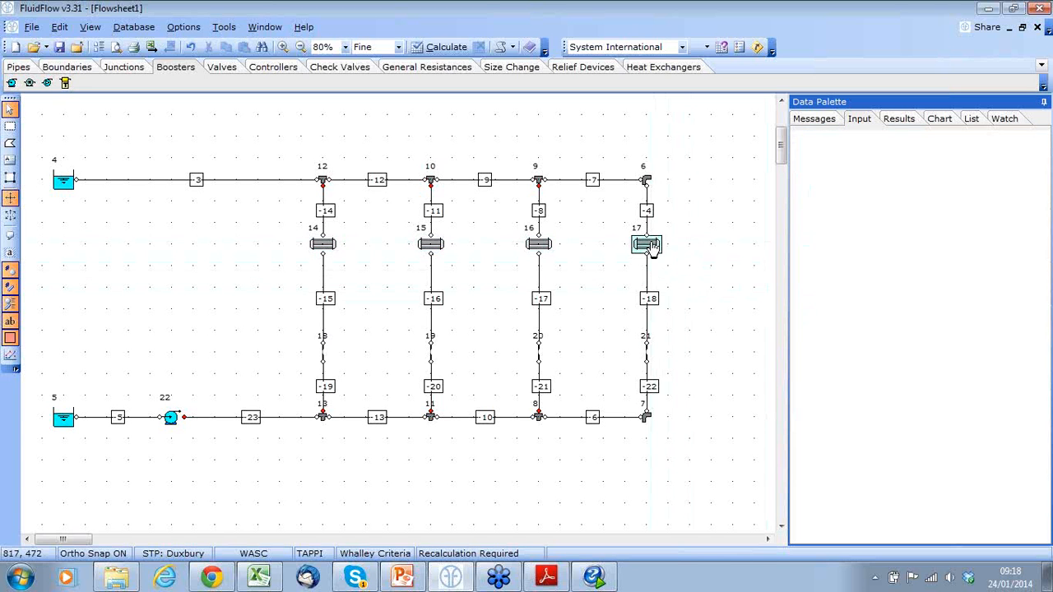
Step: Set the heat transferred to 250 kW for heat exchangers 15 and 17 together
click(653, 247)
ctrl+click(430, 245)
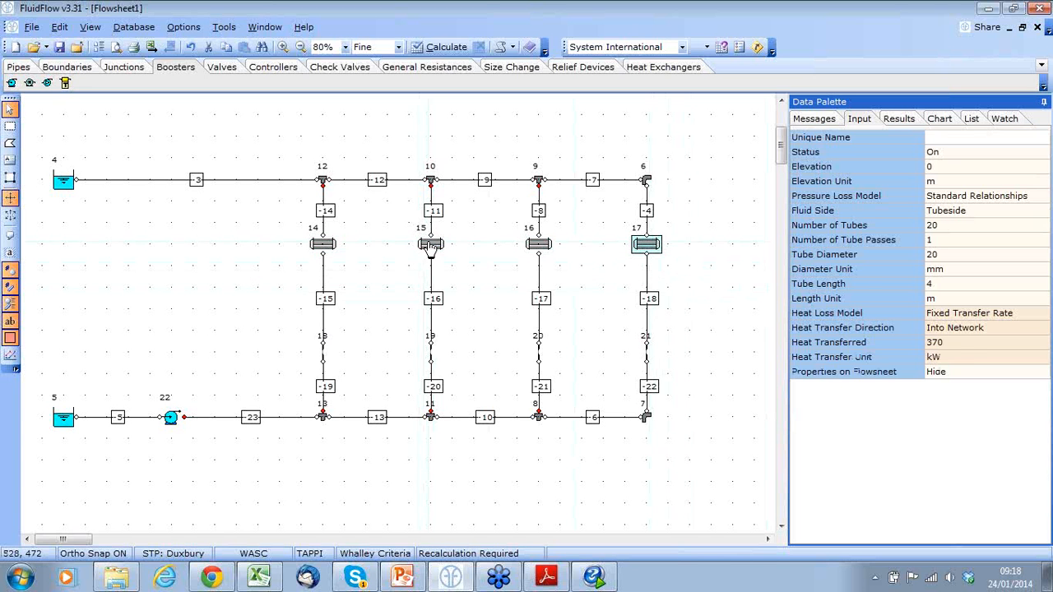
click(960, 346)
text(250)
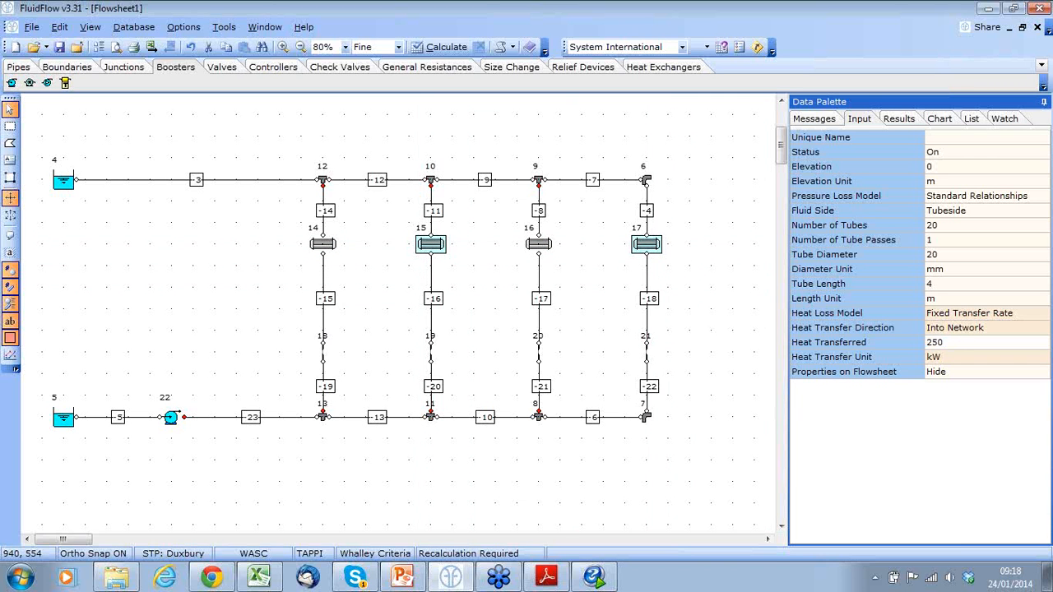
Step: Select all twelve vertical branch pipes together and check their shared length input
click(324, 214)
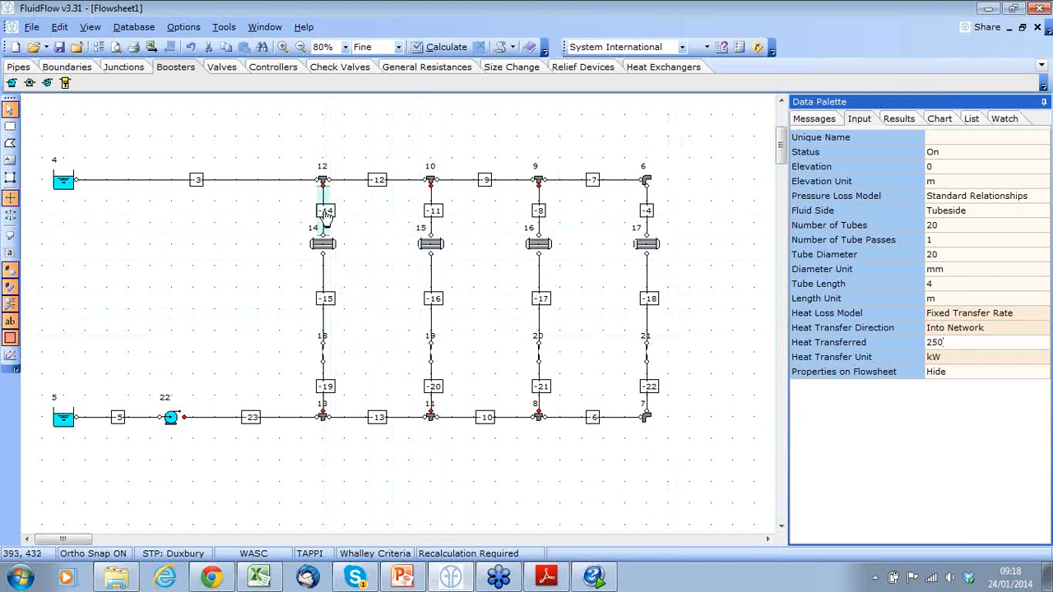
ctrl+click(325, 375)
ctrl+click(323, 321)
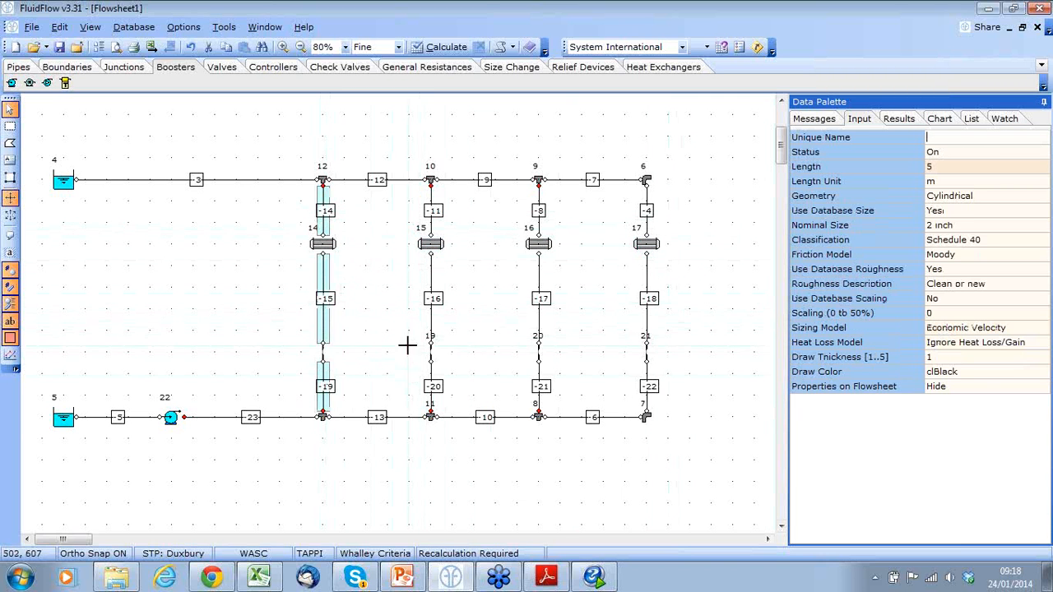
ctrl+click(435, 389)
ctrl+click(431, 325)
ctrl+click(438, 214)
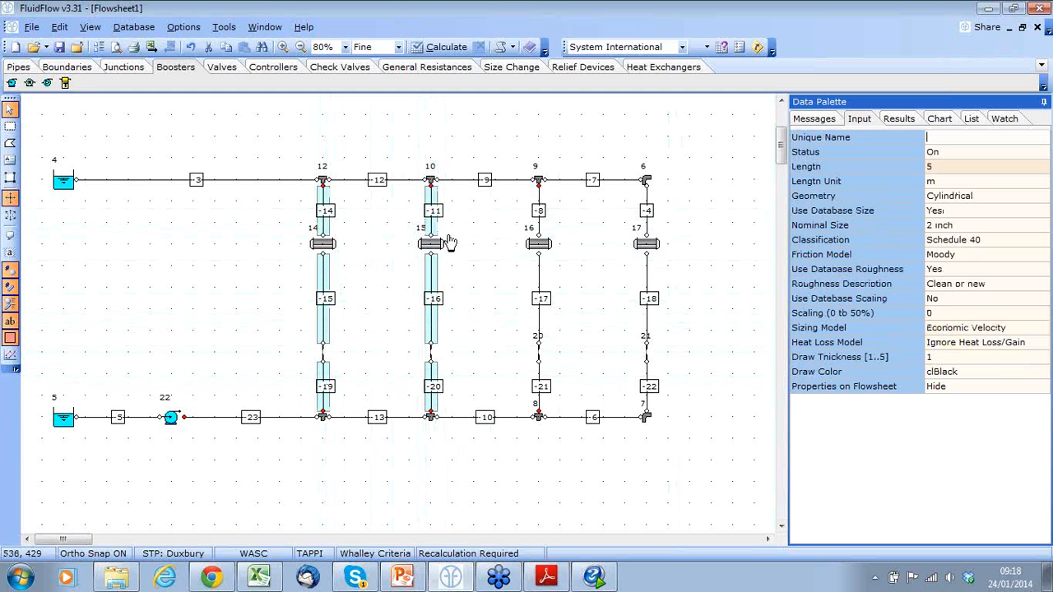
ctrl+click(540, 385)
ctrl+click(533, 305)
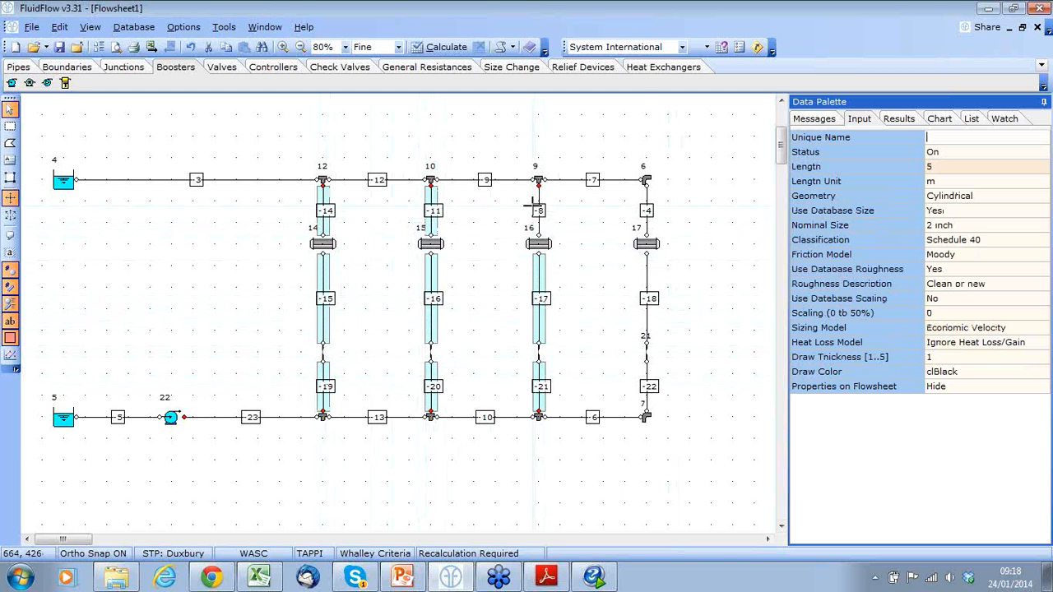
ctrl+click(534, 207)
ctrl+click(649, 377)
ctrl+click(647, 325)
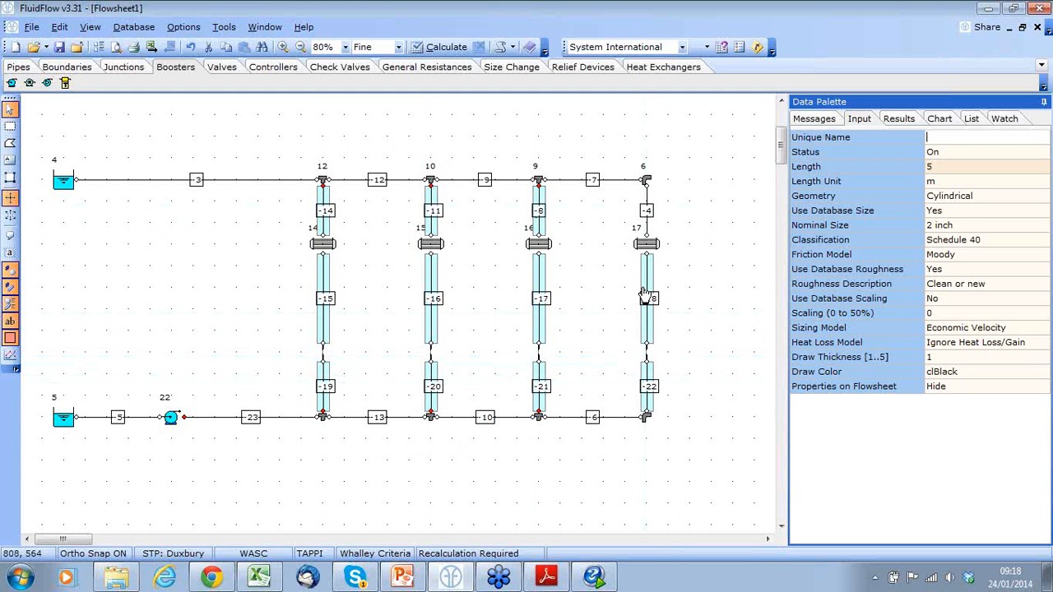
ctrl+click(647, 221)
click(948, 168)
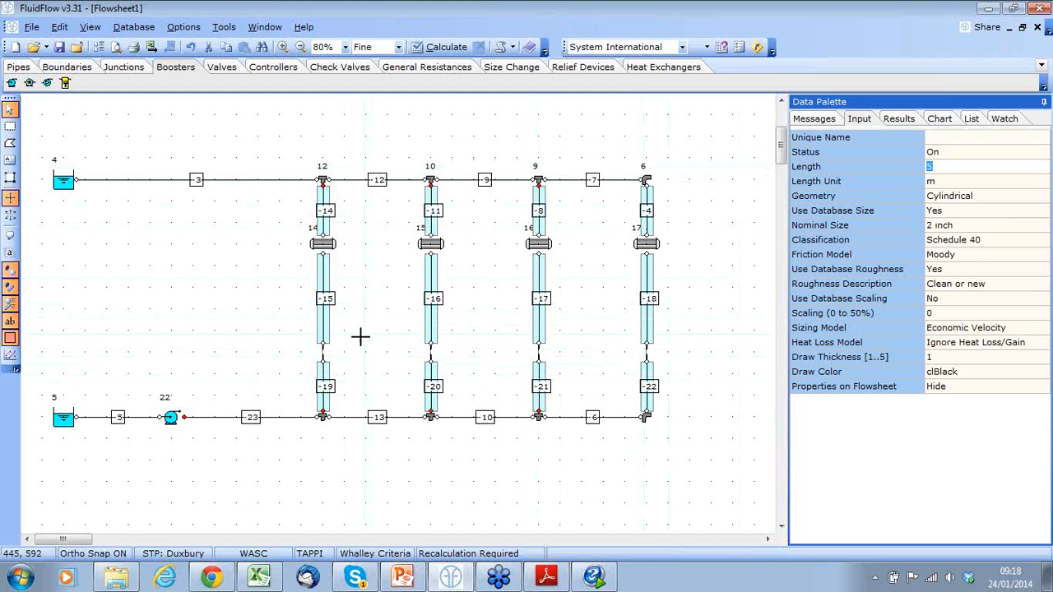
Step: Turn on automatic sizing for all four orifices together, using the Size for Flow sizing model
click(323, 354)
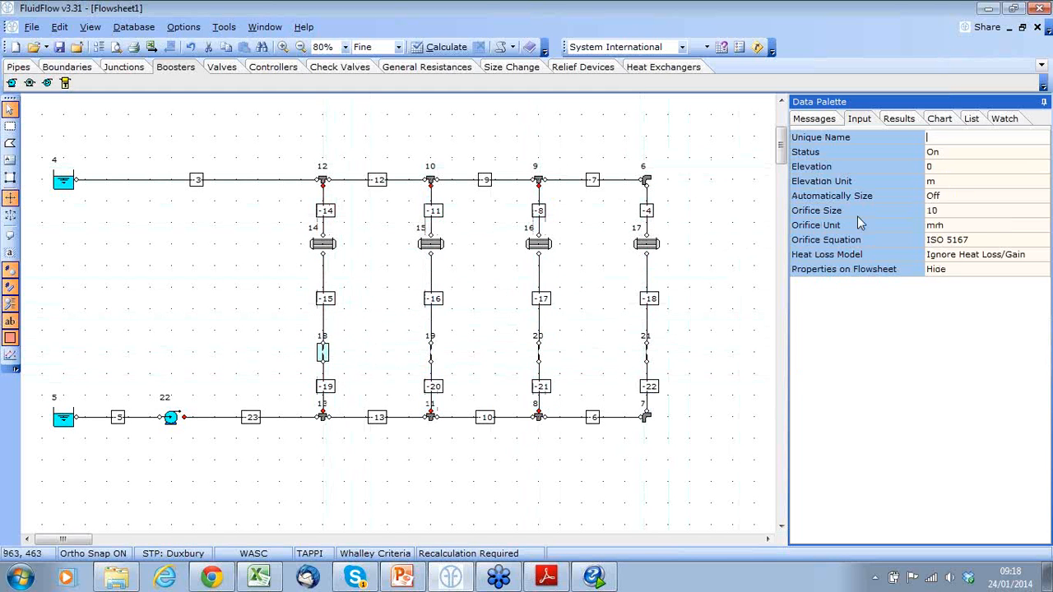
click(431, 354)
click(539, 354)
click(646, 354)
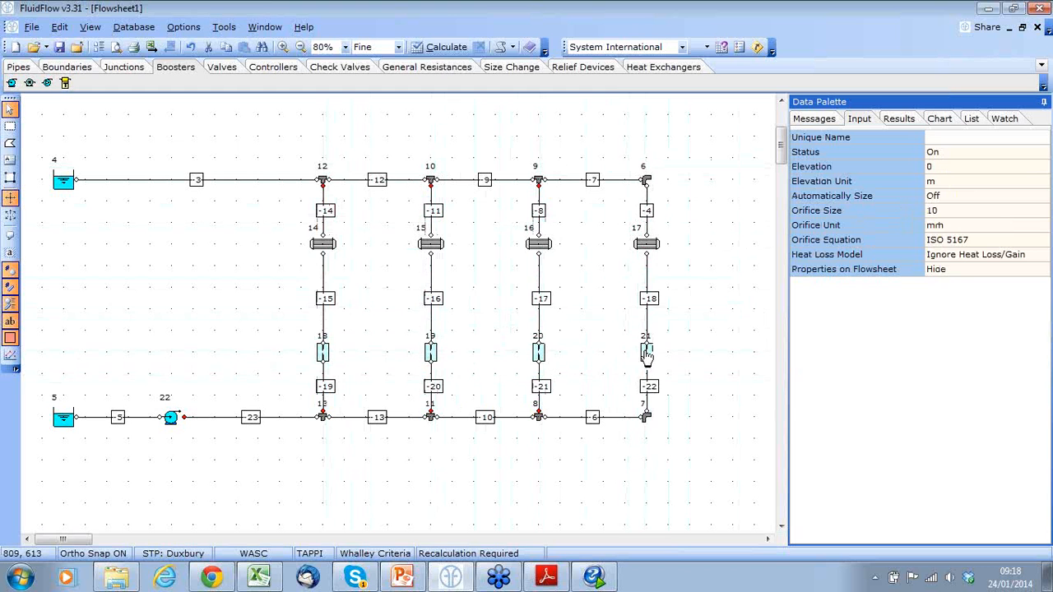
click(978, 201)
click(1045, 198)
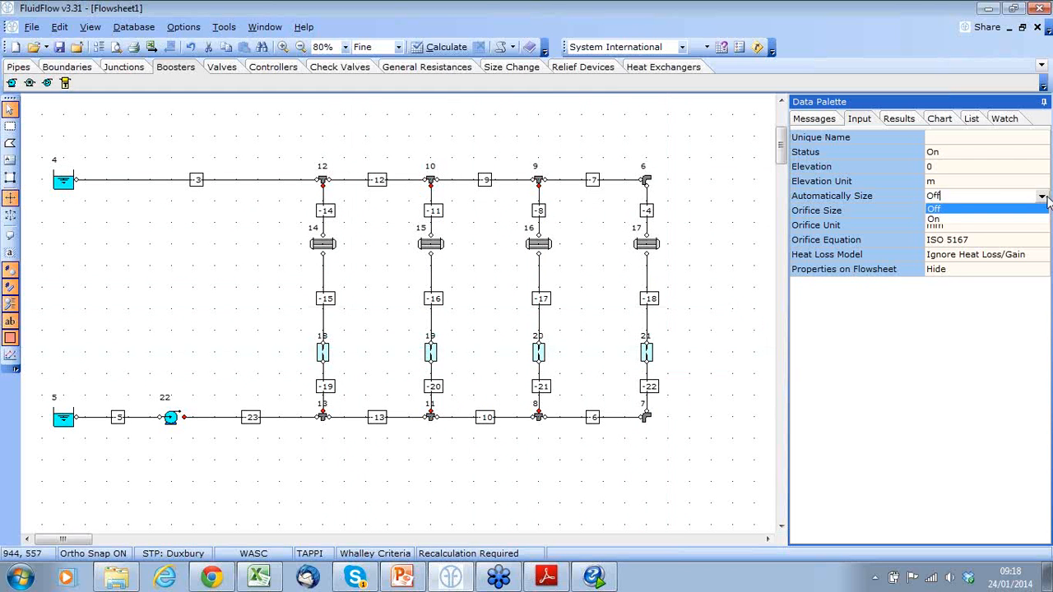
click(950, 221)
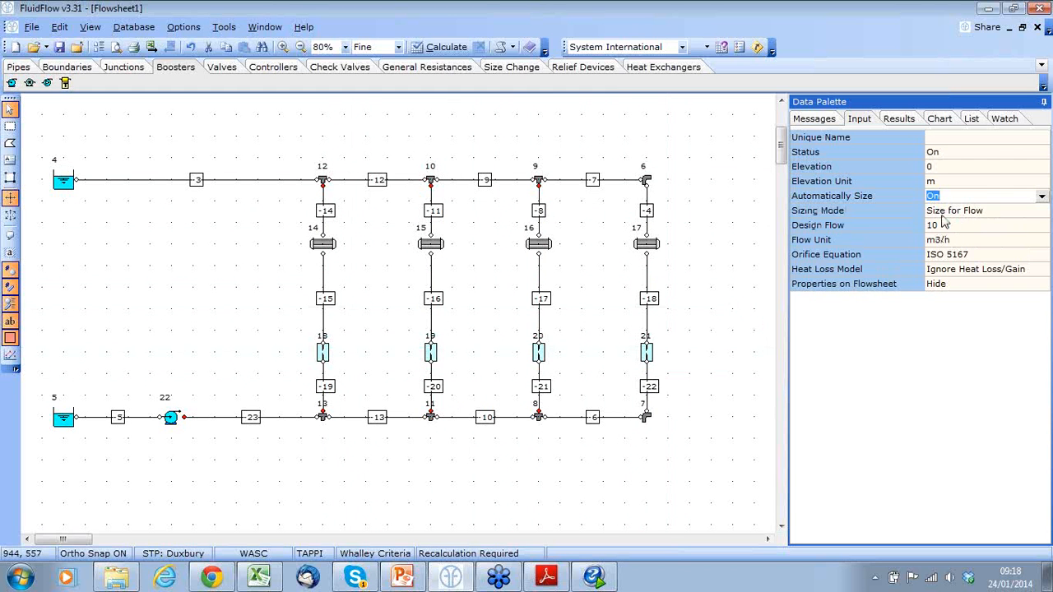
Step: Set the design flow unit of the four selected orifices to kg/s
click(953, 225)
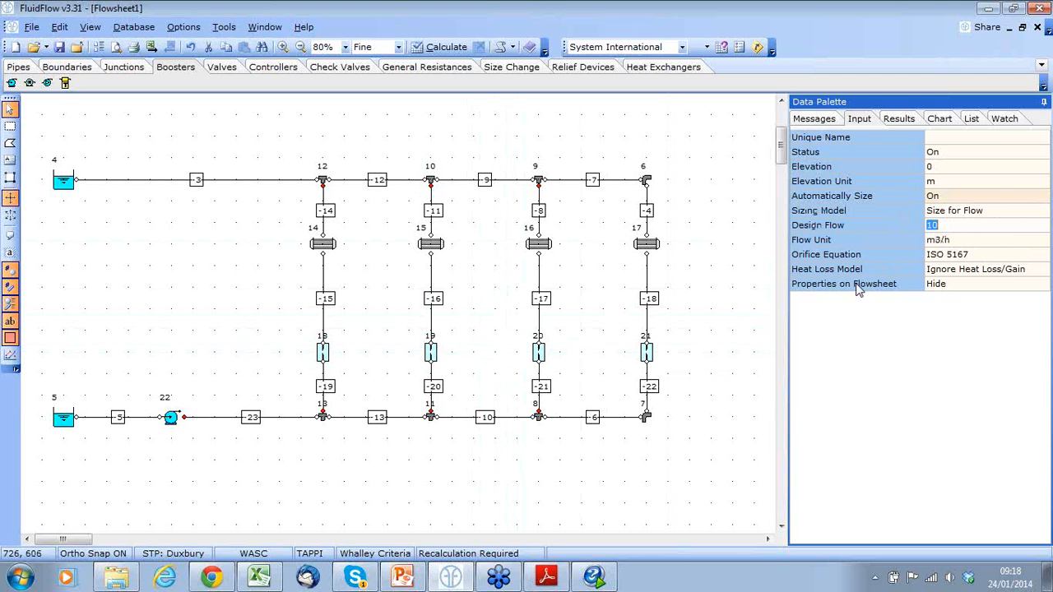
click(963, 242)
click(1042, 241)
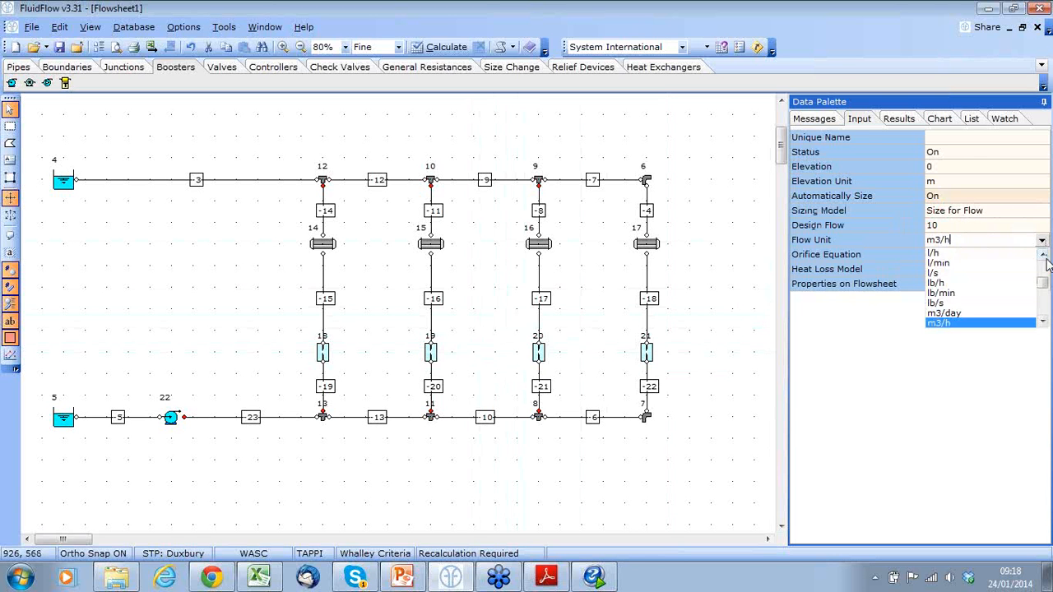
scroll(1016, 286, up, 3)
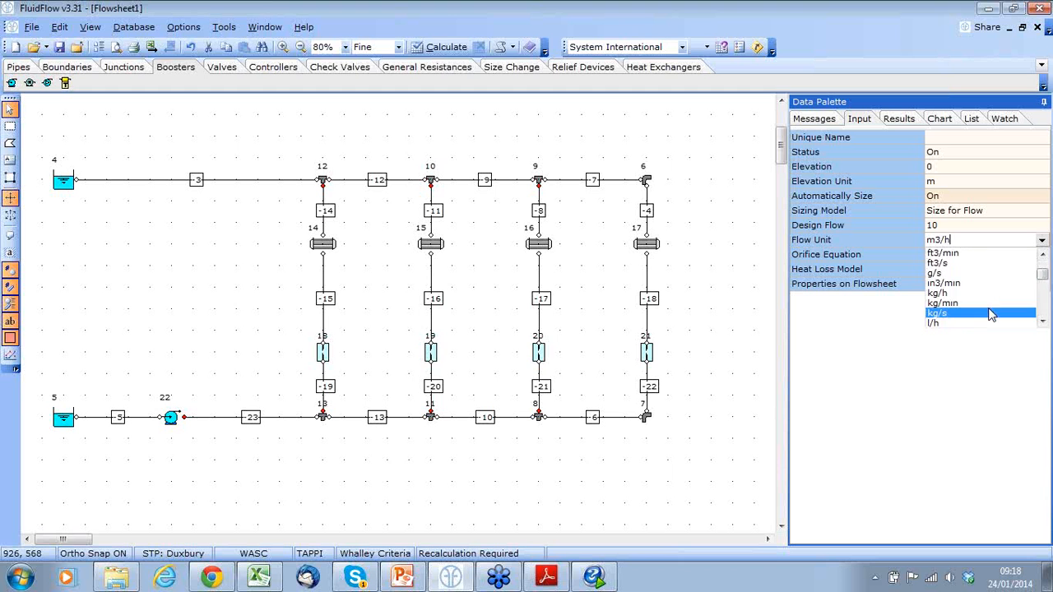
click(993, 314)
click(343, 337)
Step: Set the design flow of orifices 18 and 20 to 2.969 kg/s
click(322, 357)
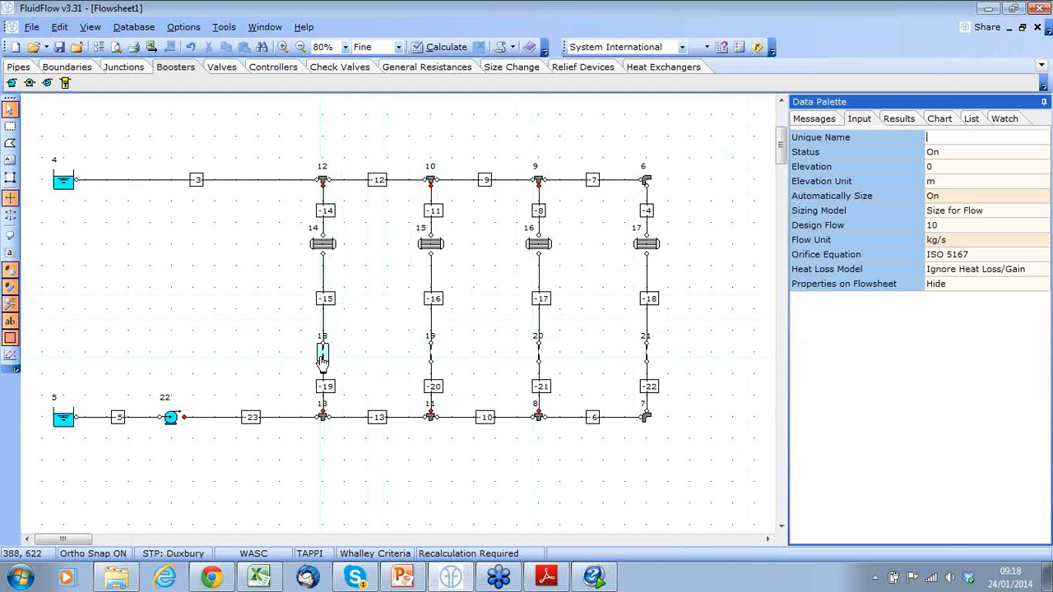
shift+click(539, 356)
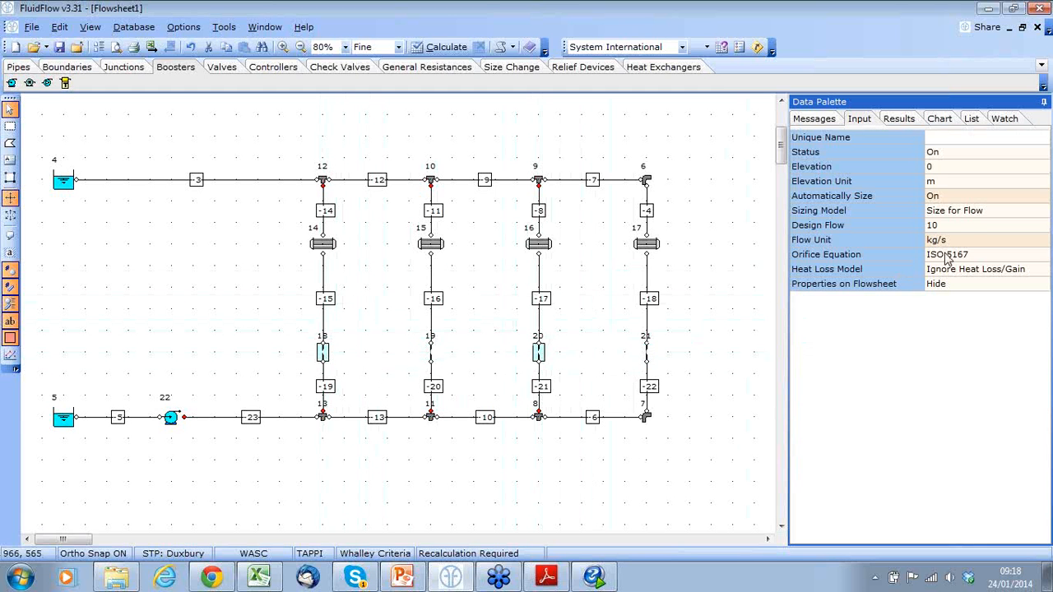
click(966, 225)
Step: Set the design flow of orifices 19 and 21 to 2.00609 kg/s
click(430, 353)
ctrl+click(648, 355)
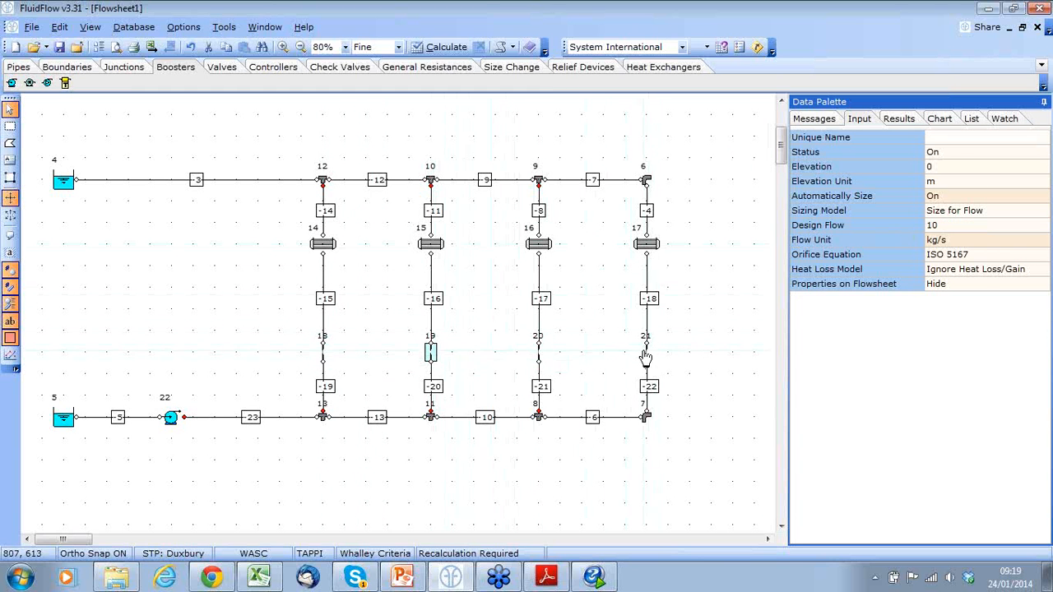
click(952, 225)
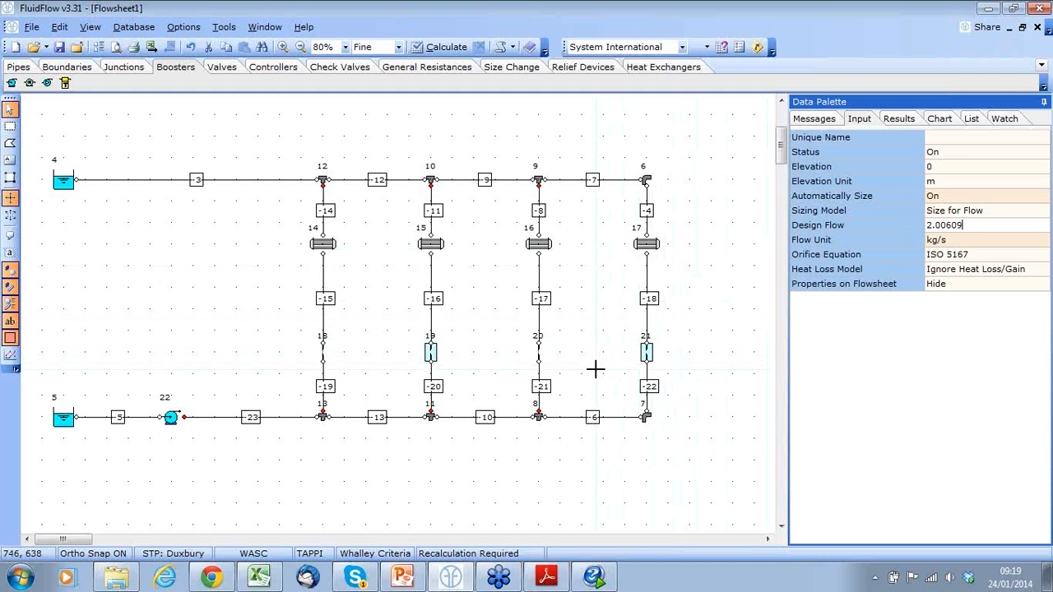
Step: Check the heat transfer inputs of heat exchanger 14 and the design flows of orifices 18 and 19
click(321, 247)
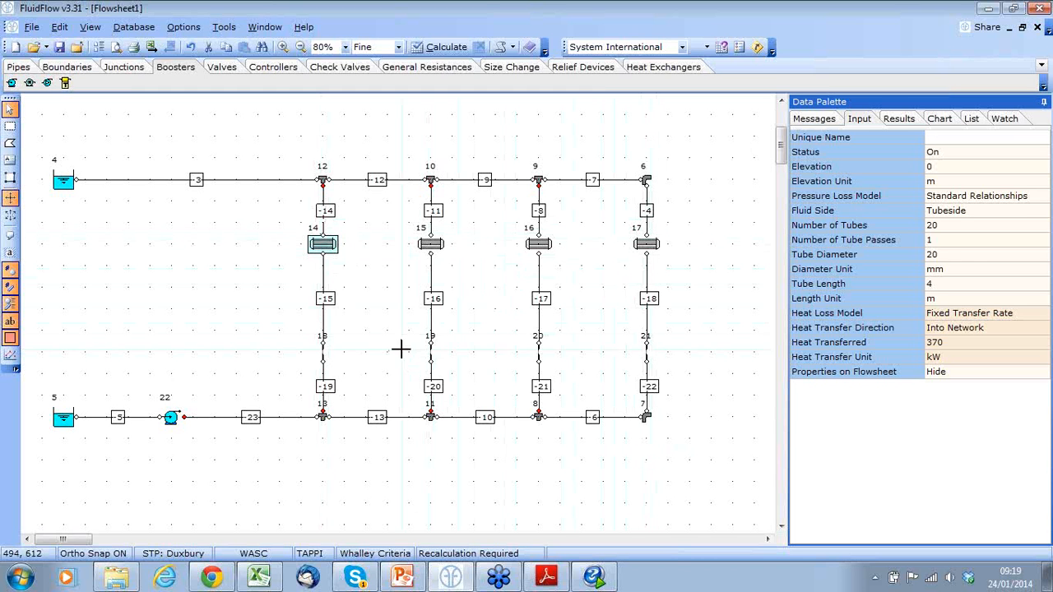
click(324, 354)
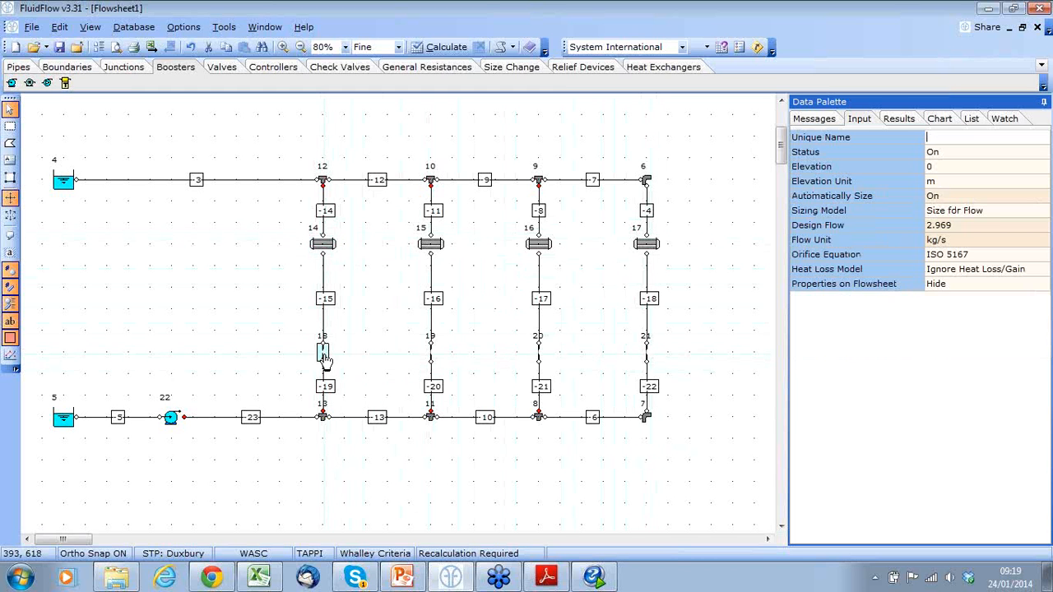
click(430, 354)
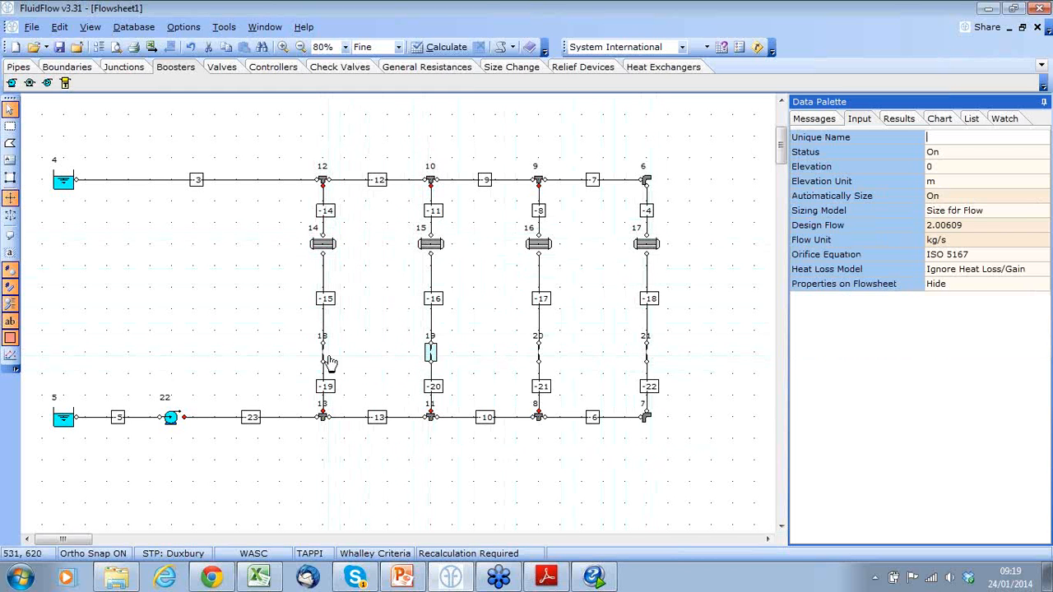
Step: Review the pump's sizing inputs and its available sizing models, keeping Size for Pressure Rise
click(172, 420)
click(1030, 213)
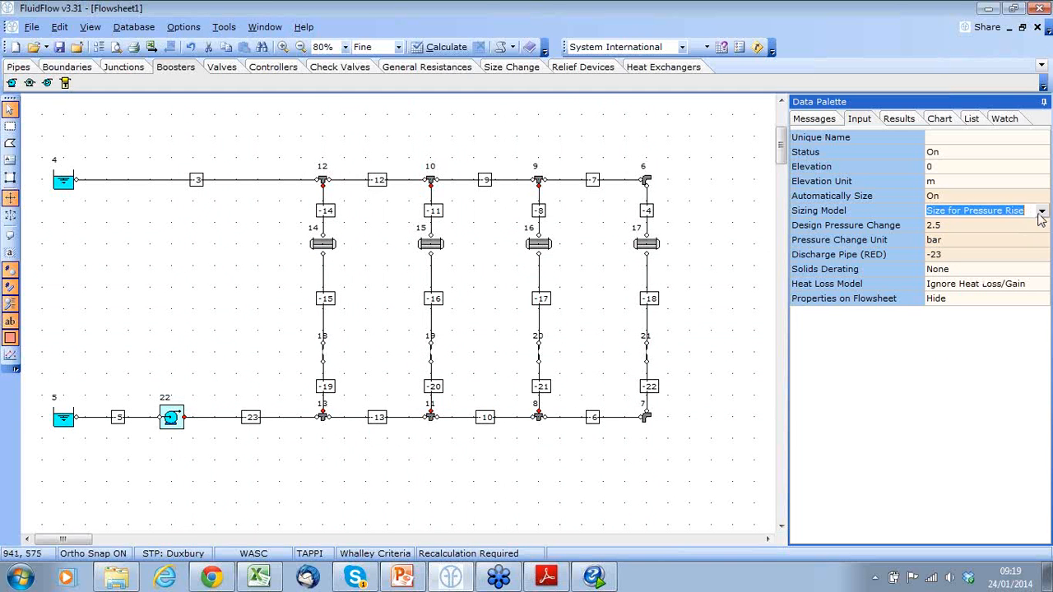
click(1042, 211)
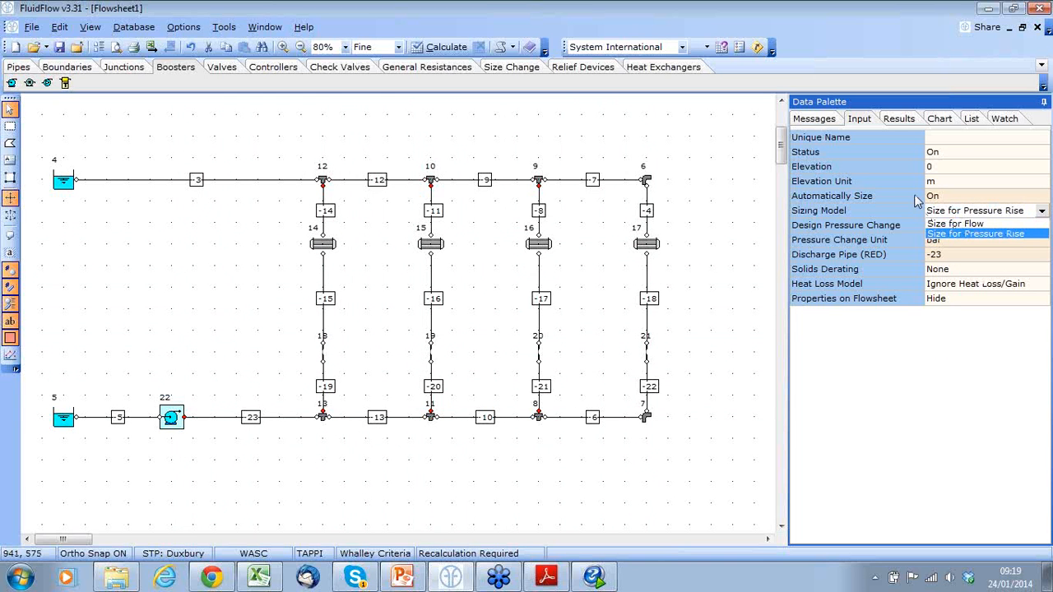
click(1042, 213)
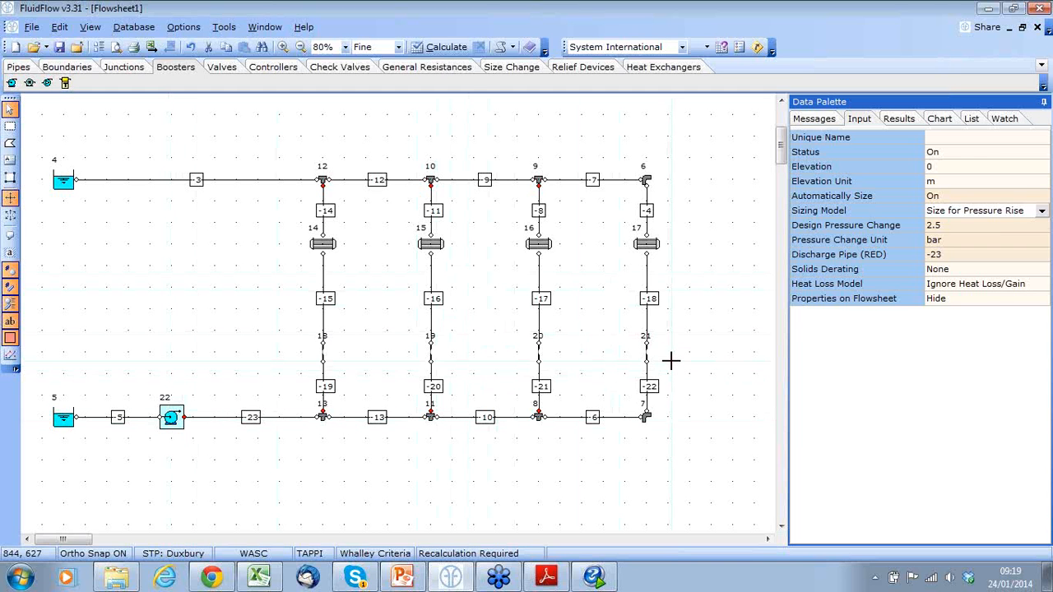
Step: Calculate the network, and examine the warning message and calculated results for the upper return pipe to boundary 4
click(444, 46)
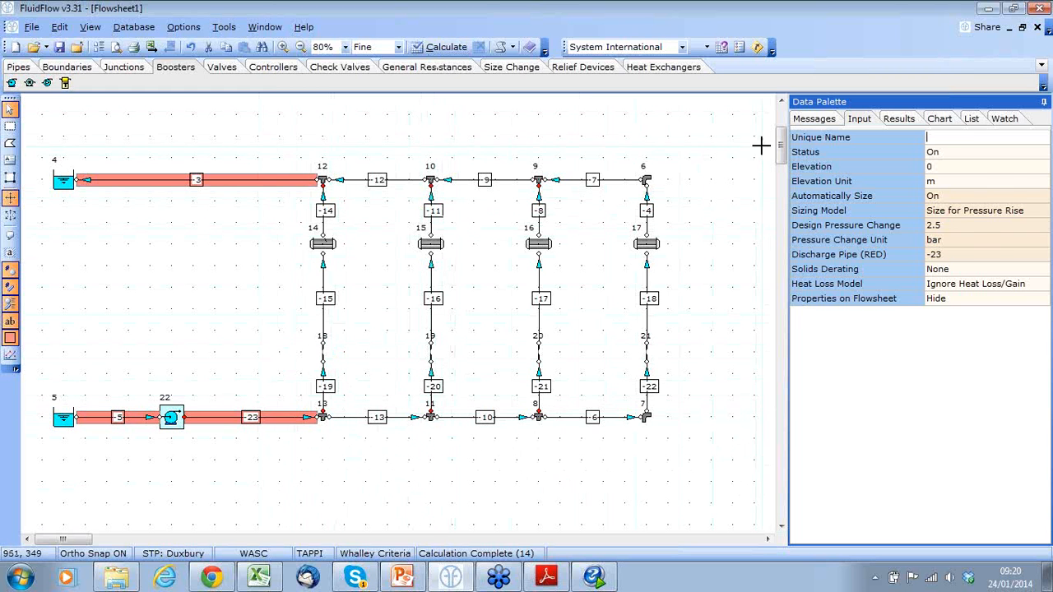
click(811, 120)
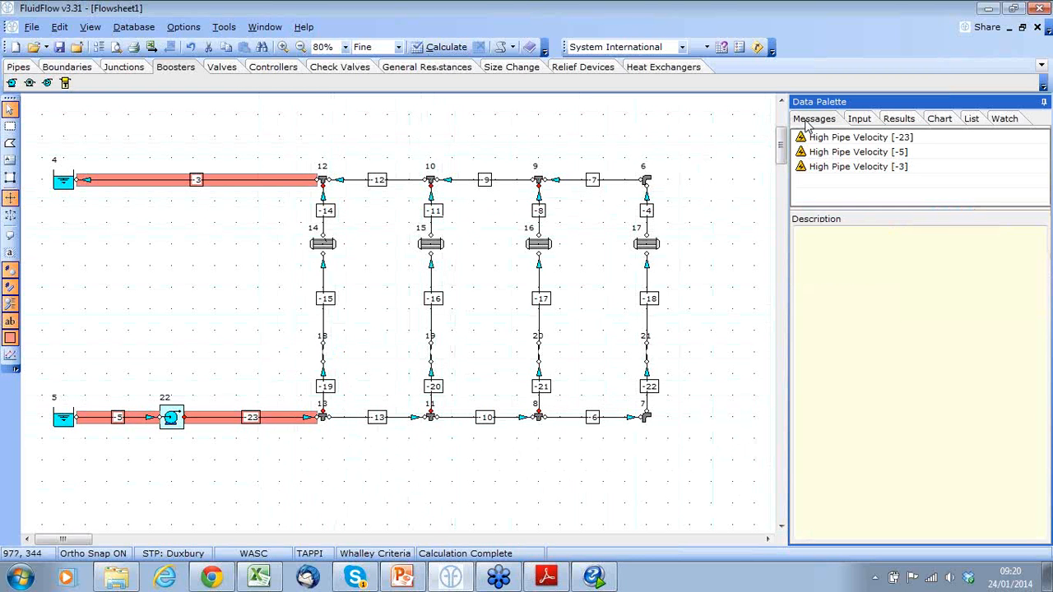
click(864, 168)
click(289, 183)
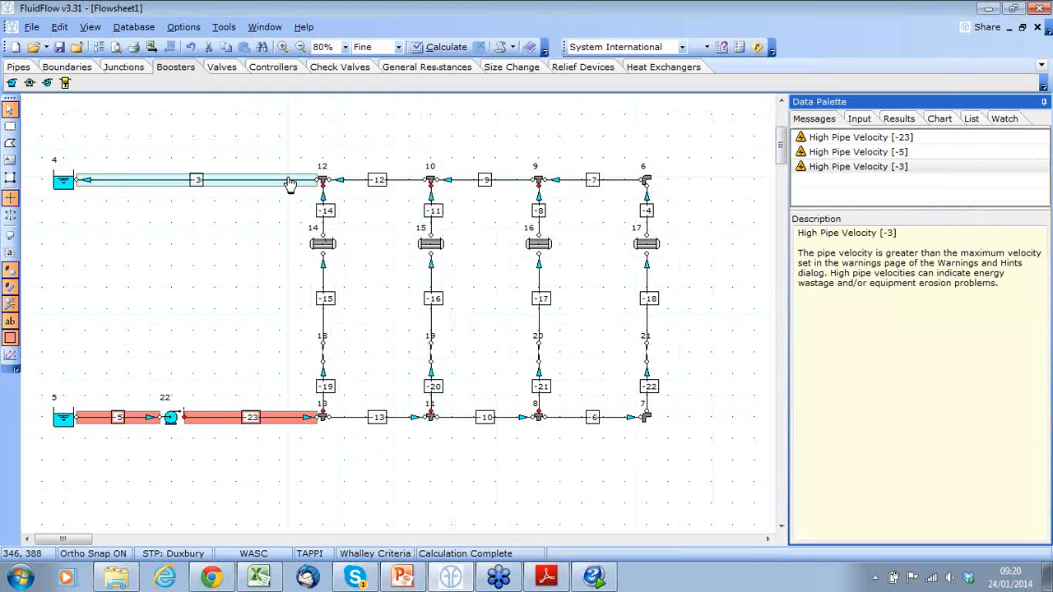
click(902, 119)
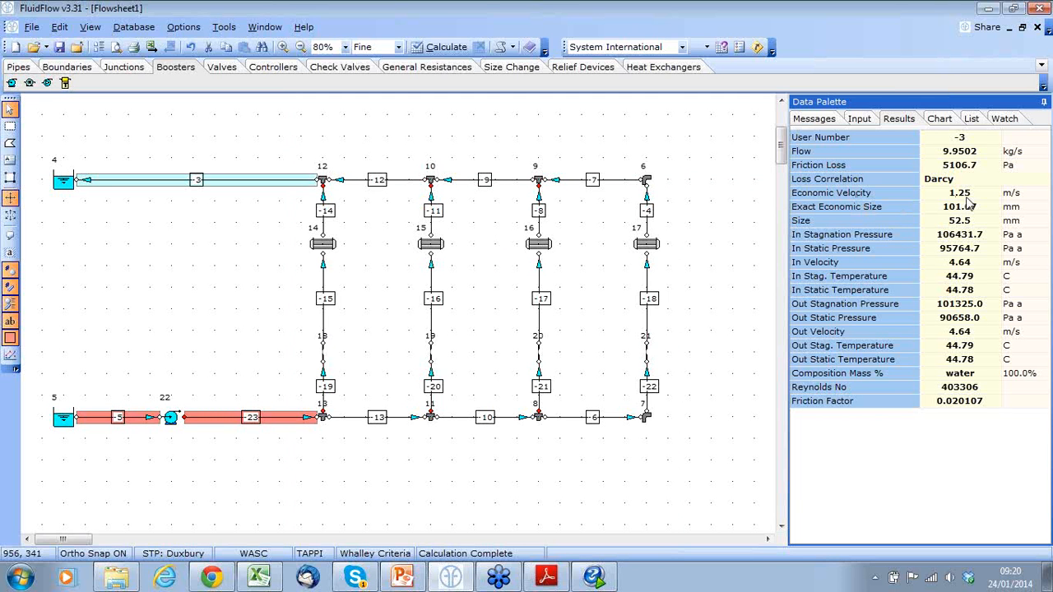
Step: Review the economic pipe sizing data for Steel in the pipe sizing database, without changing any values
click(134, 26)
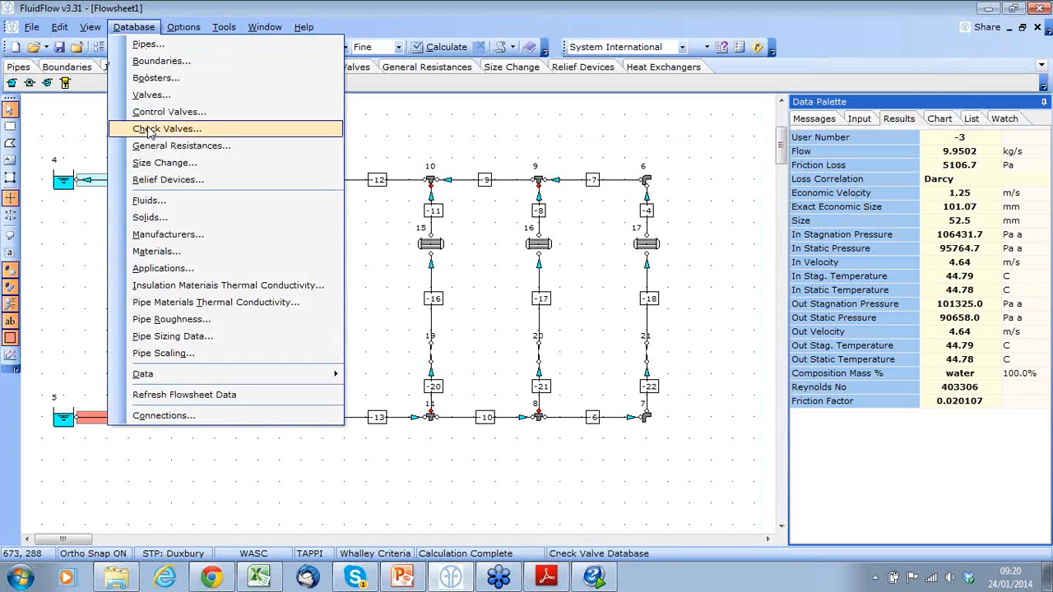
click(194, 337)
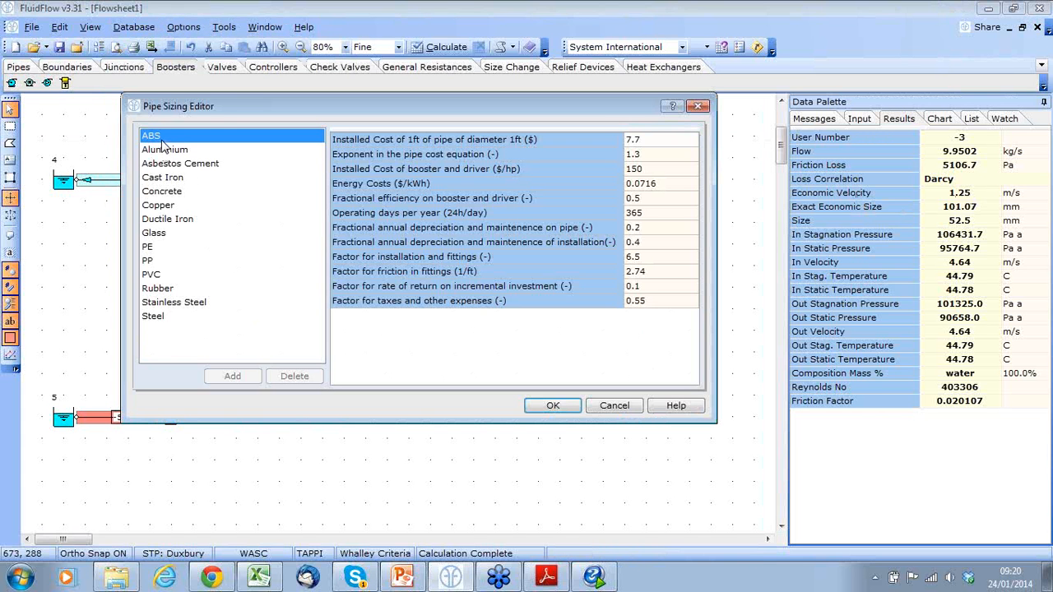
click(156, 319)
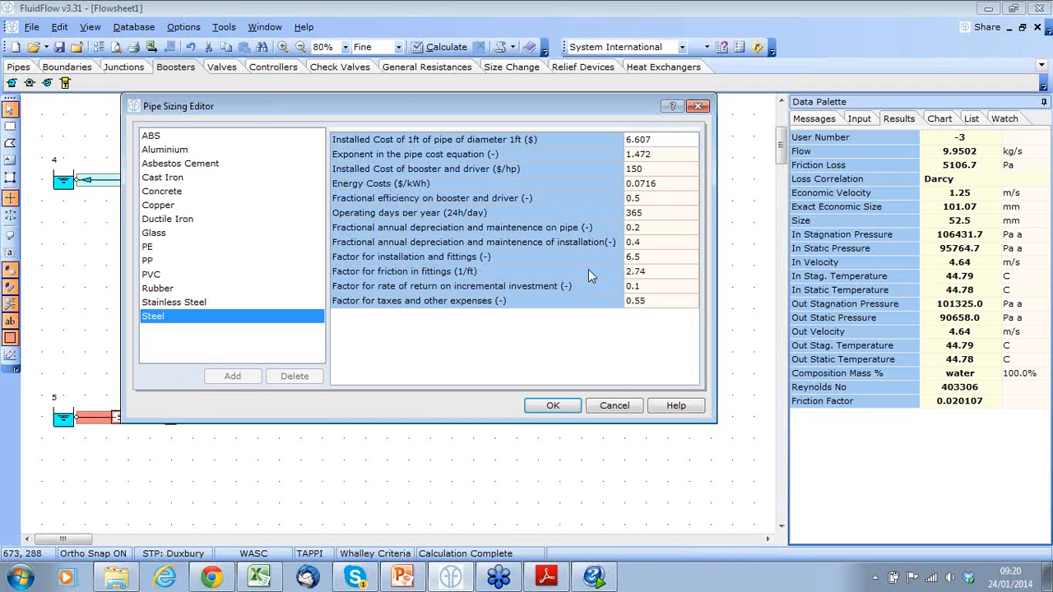
click(619, 406)
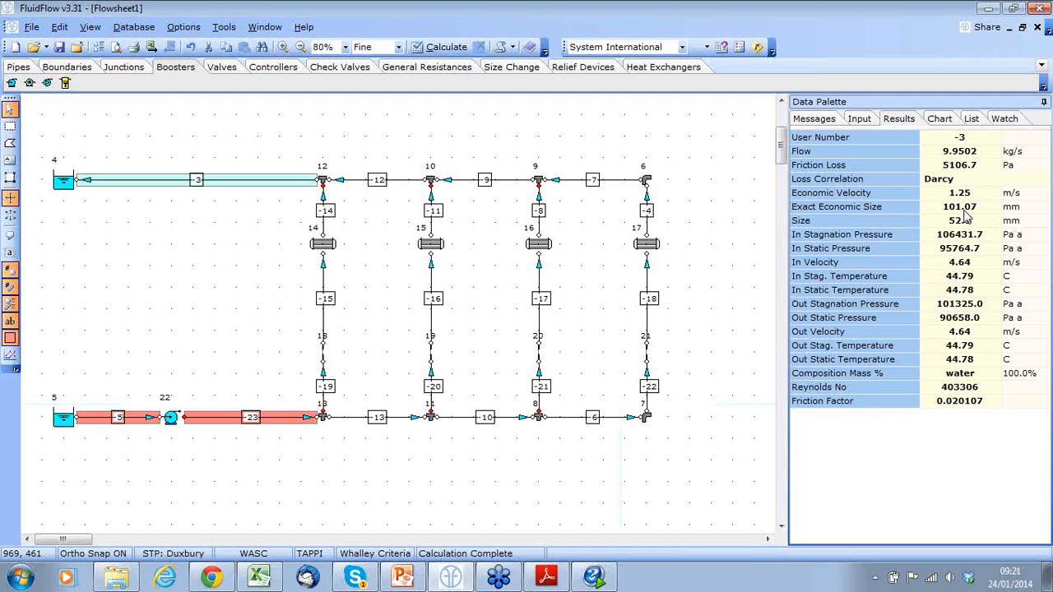
Step: Compare the inputs and results of return pipe -3 with the calculated results of supply pipes -23 and -5
click(864, 120)
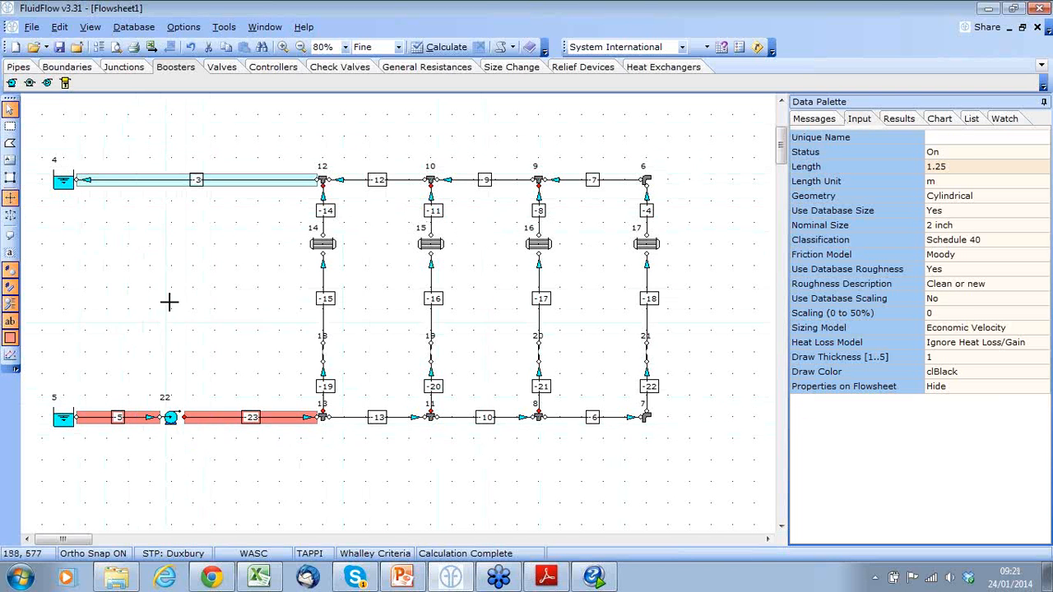
click(889, 132)
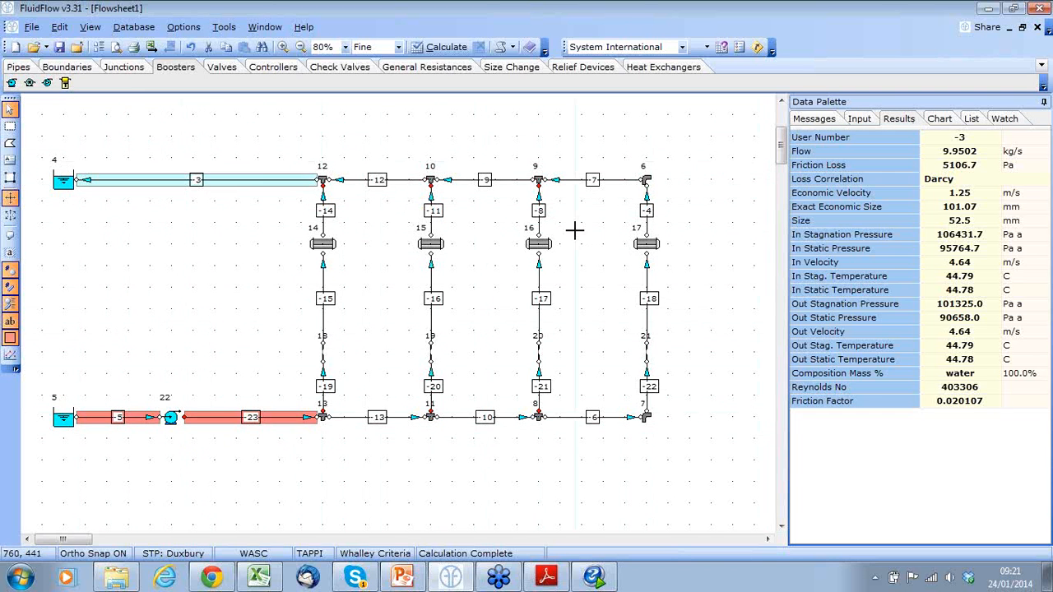
click(255, 420)
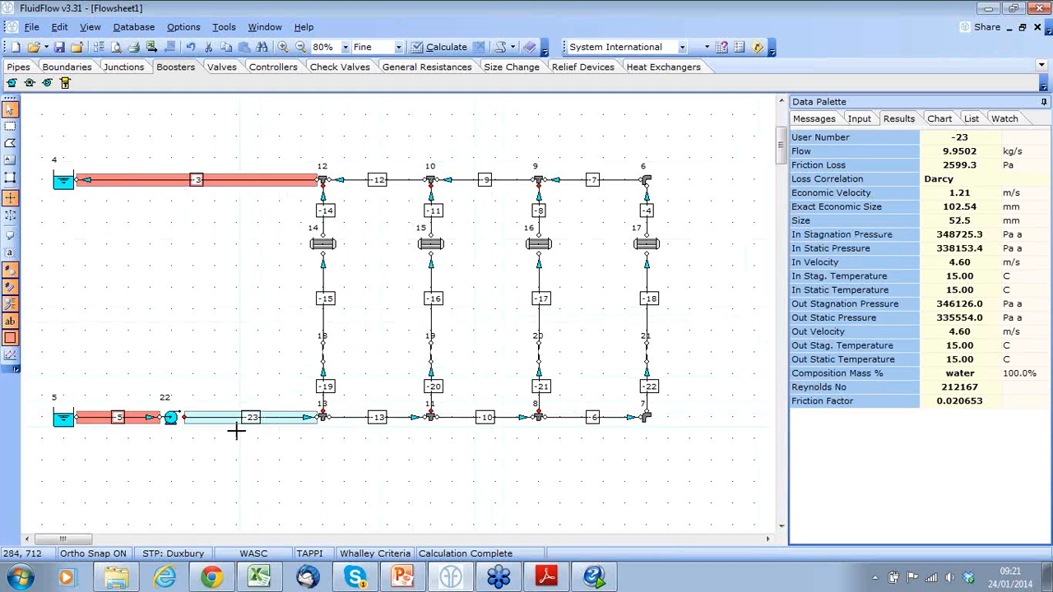
click(147, 419)
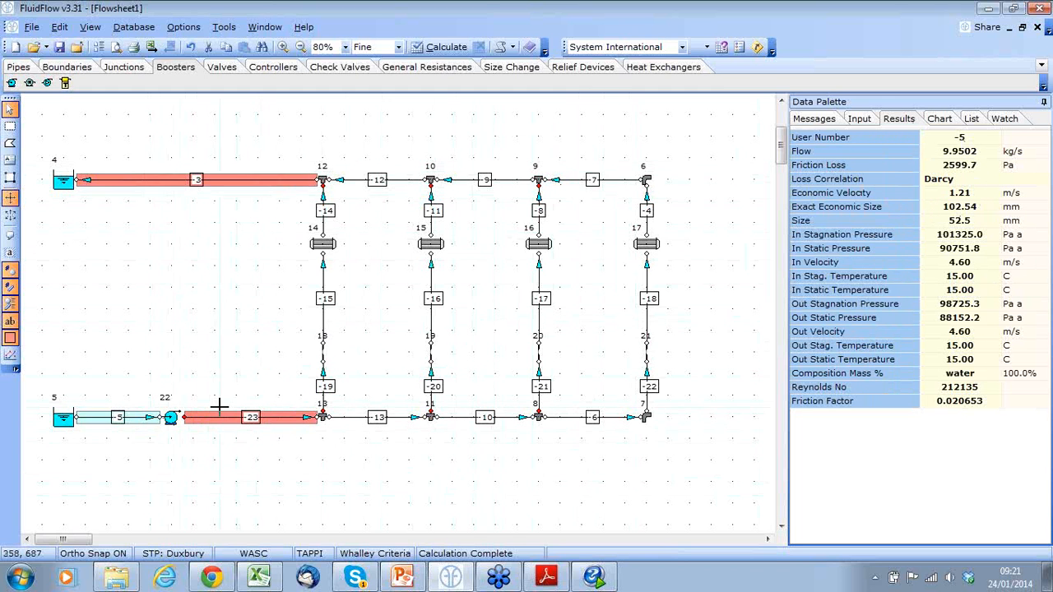
click(200, 235)
Step: Select pipes -3, -5 and -23 together on the flowsheet
click(197, 182)
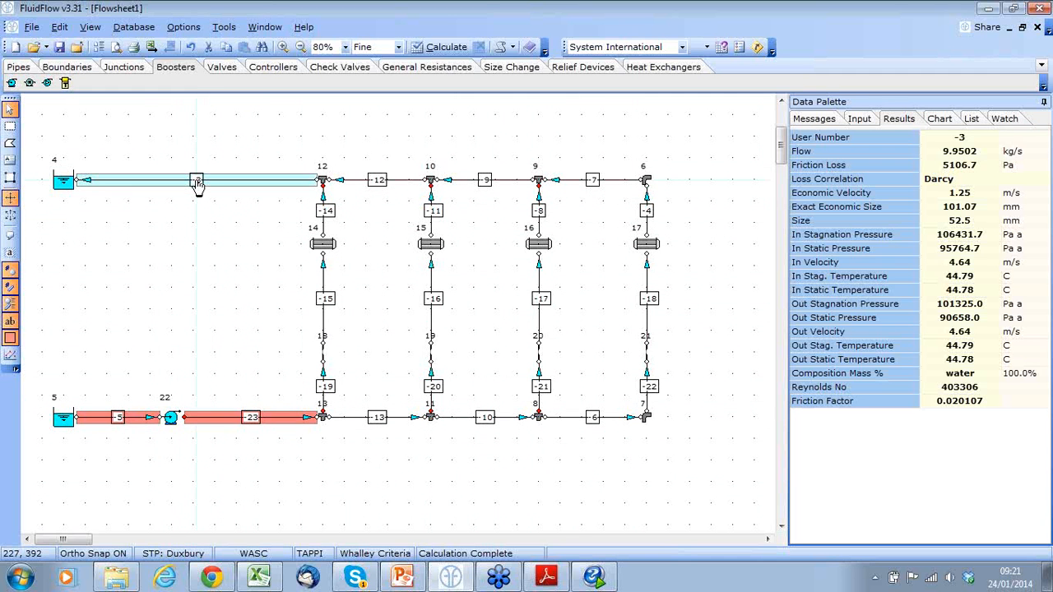
shift+click(140, 420)
shift+click(213, 420)
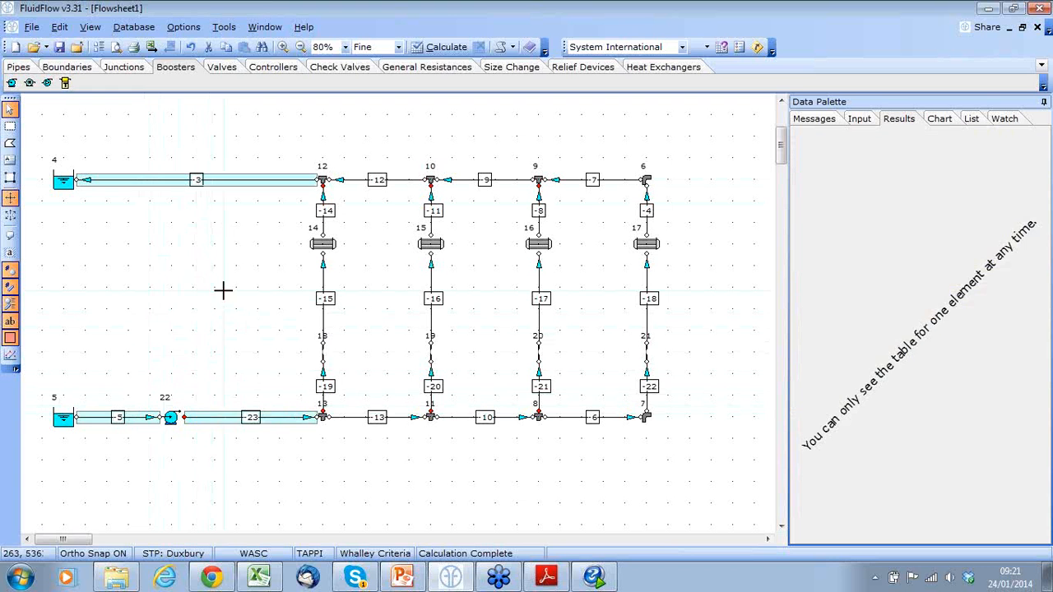
Step: Include pipes in the component list, select pipes -23, -5 and -3 there, and set their size to 4 inch Schedule 40
click(972, 119)
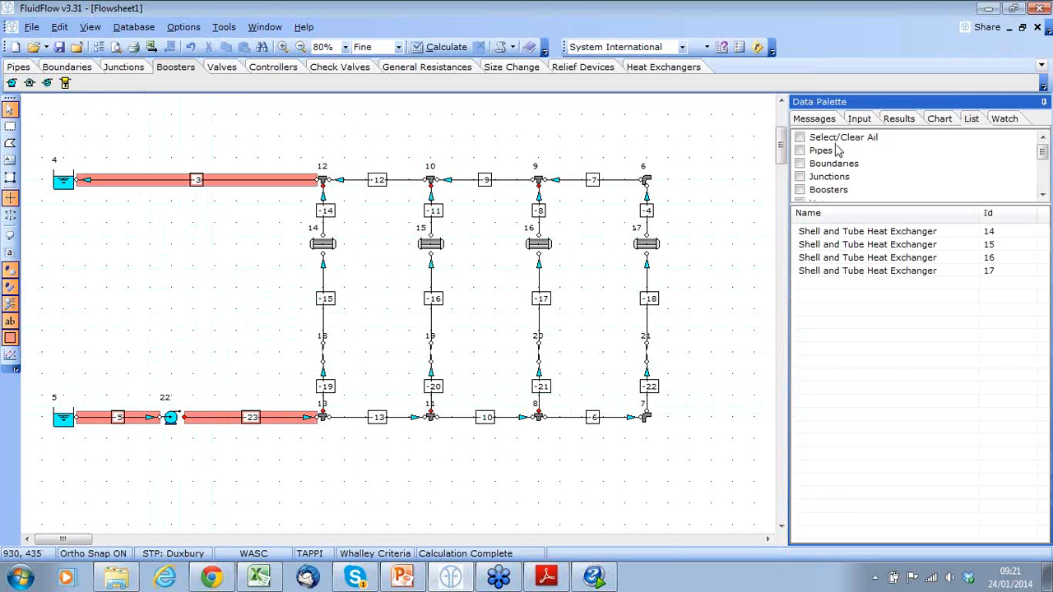
click(800, 151)
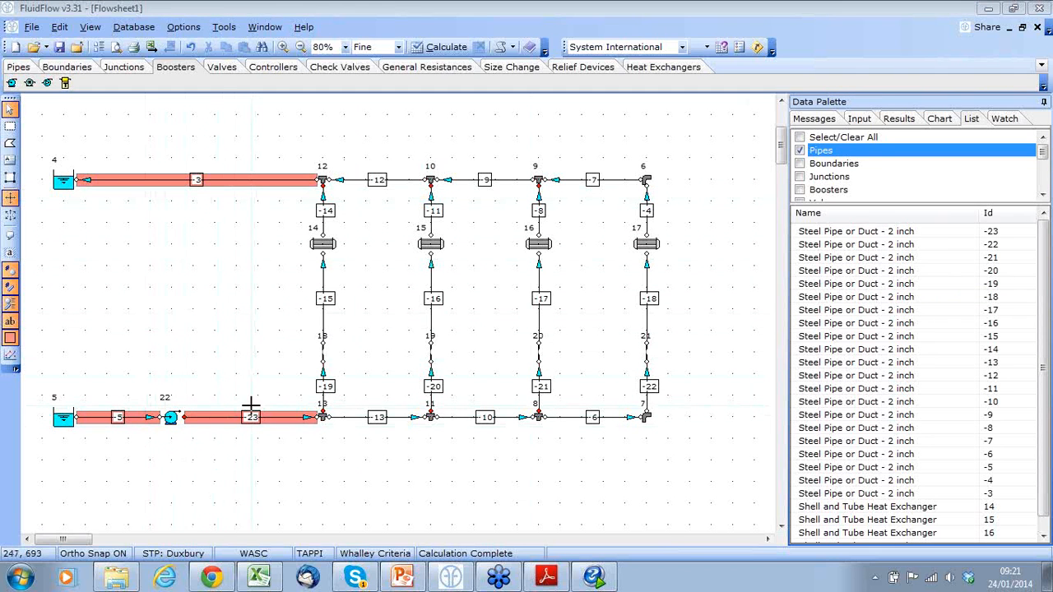
click(933, 231)
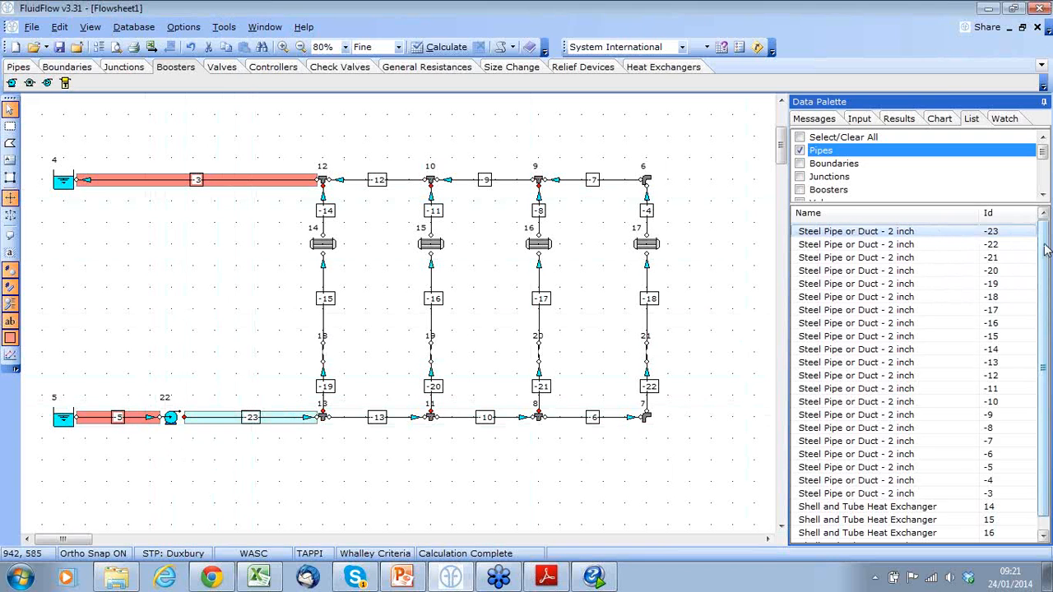
scroll(1047, 251, down, 1)
ctrl+click(1001, 458)
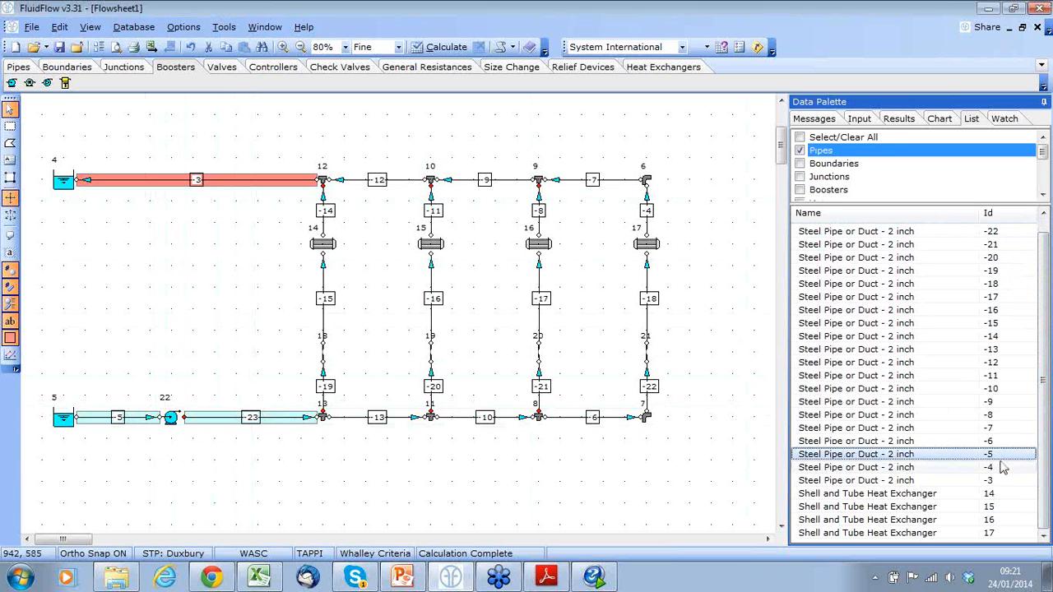
ctrl+click(1003, 481)
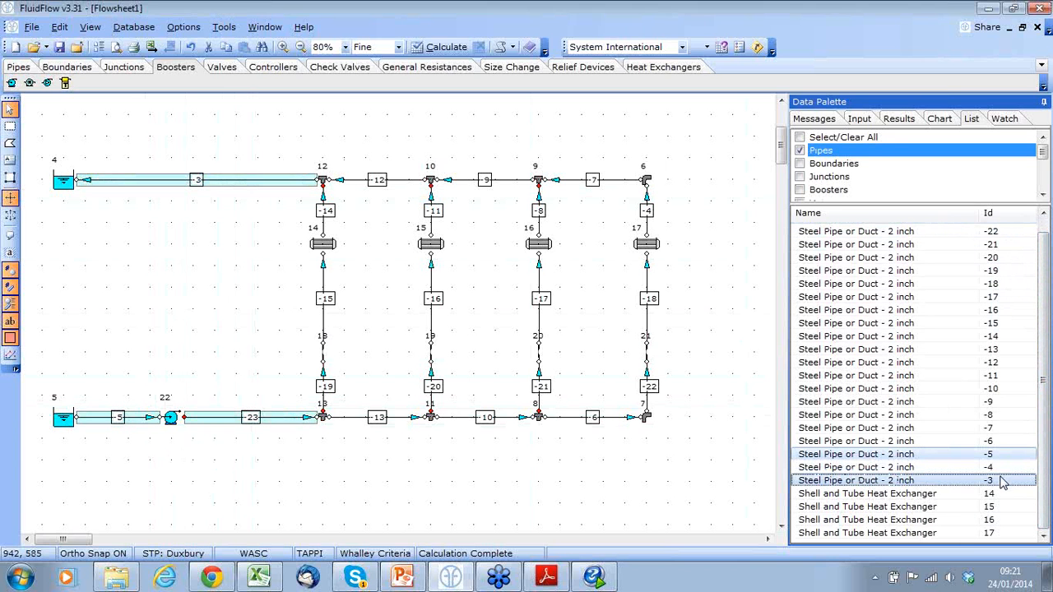
click(859, 119)
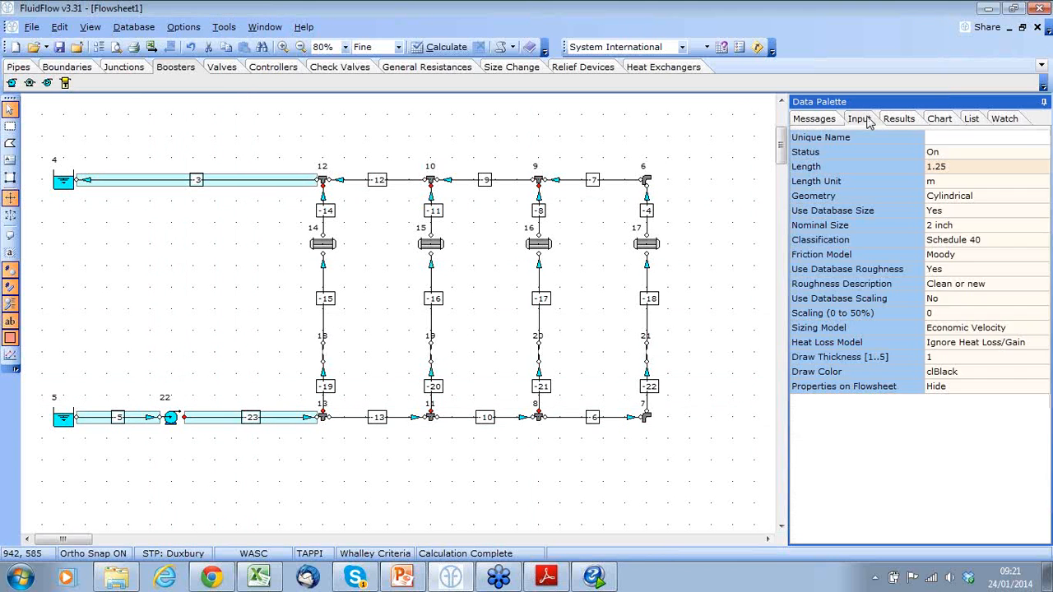
click(955, 226)
click(1041, 225)
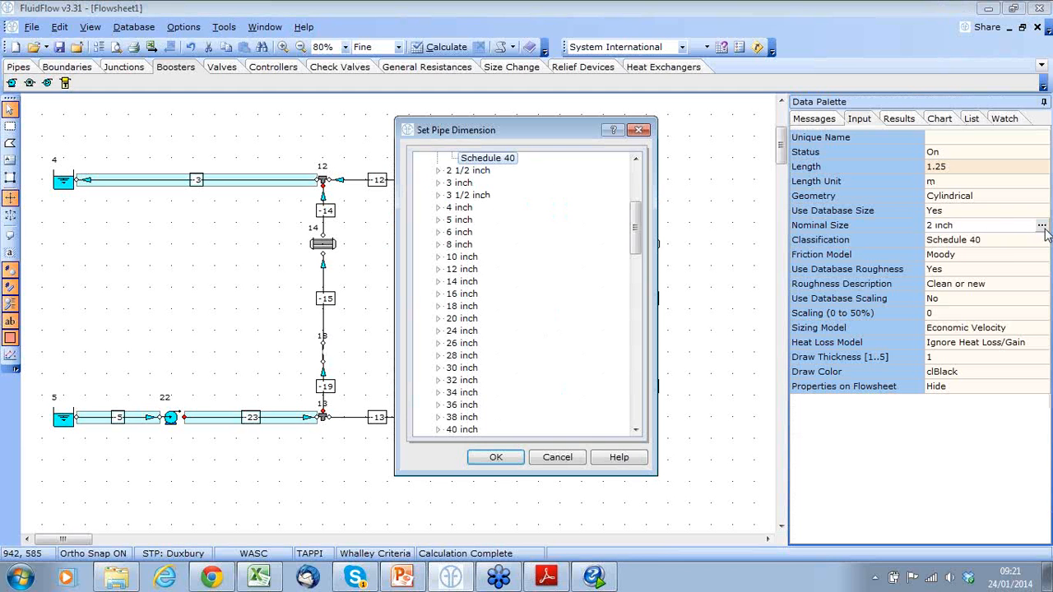
click(439, 207)
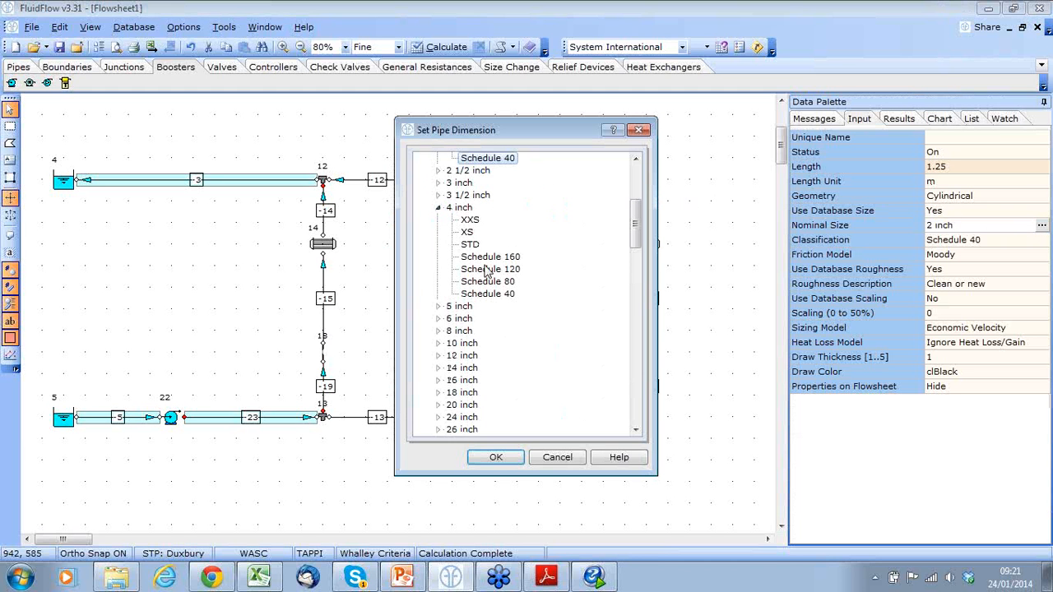
click(489, 295)
click(496, 457)
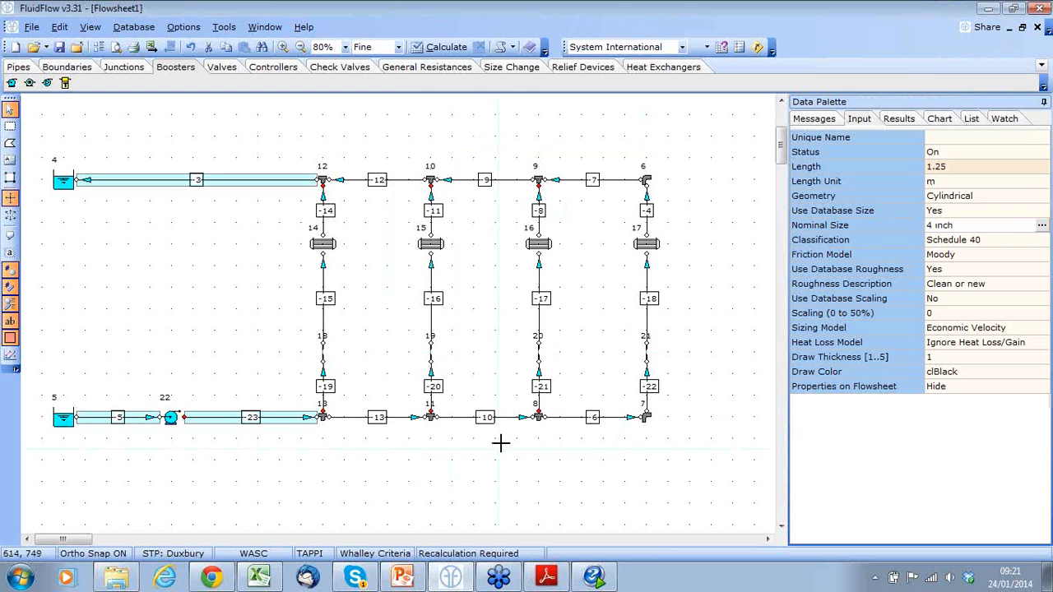
Step: Recalculate the network, and examine the warning description and calculated results for tee 12
click(446, 47)
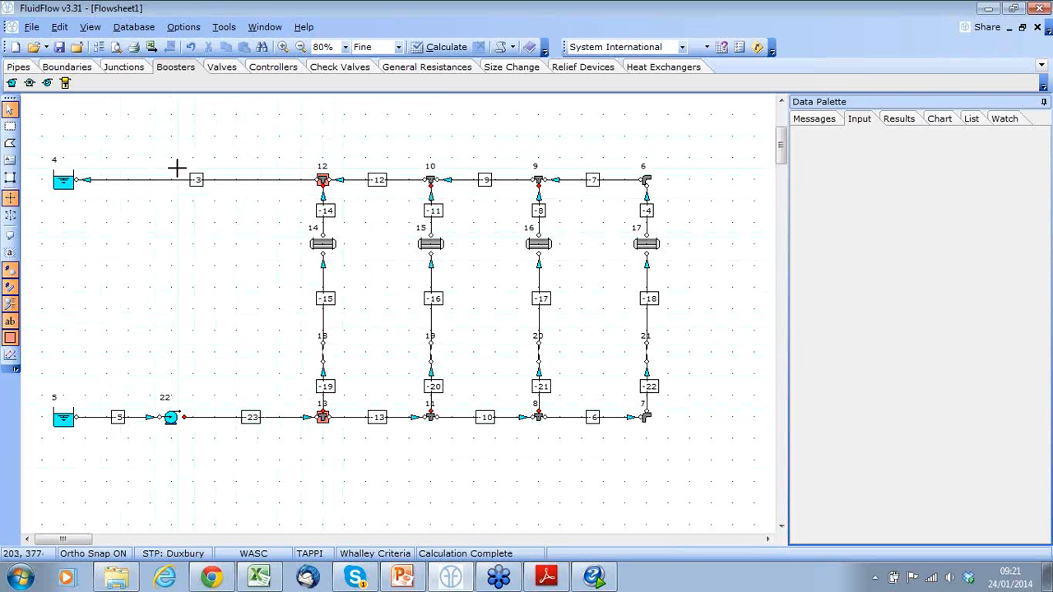
click(323, 180)
click(815, 119)
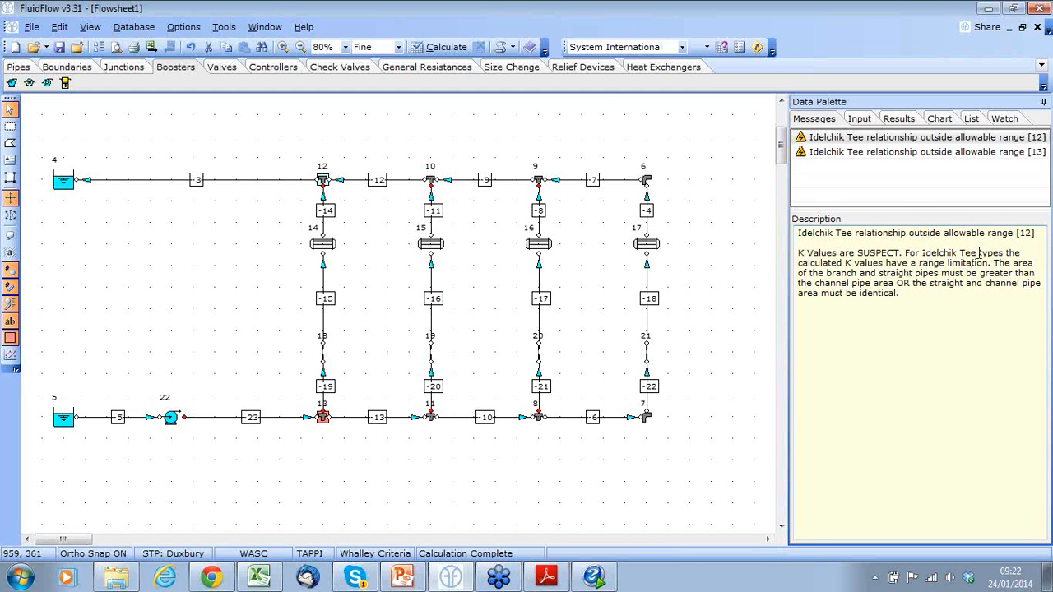
click(900, 120)
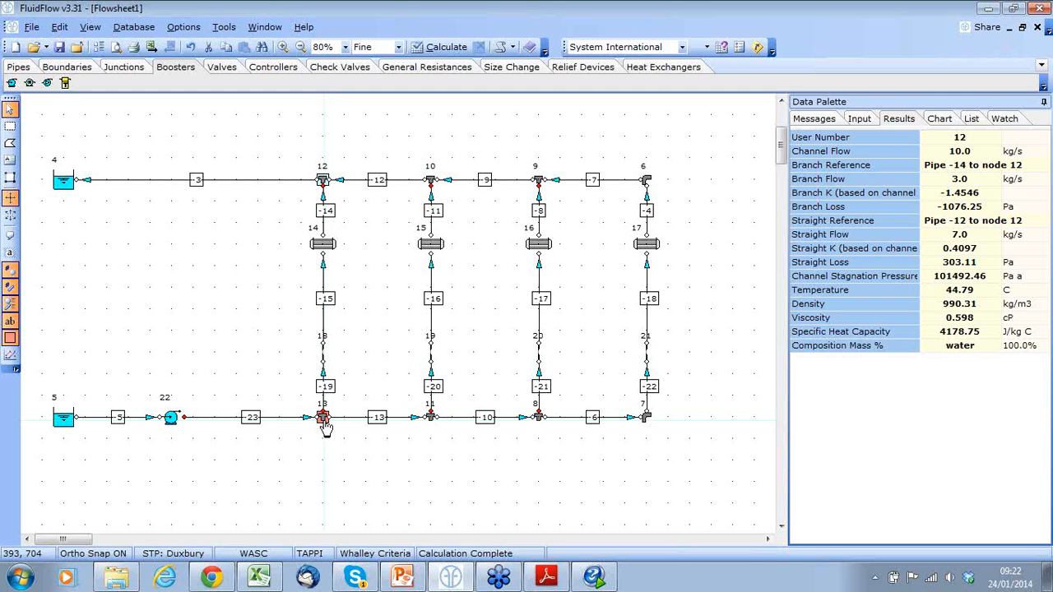
Step: Check the results of heat exchangers 14 and 16, and the results and inputs of pipe -8 above exchanger 16
click(324, 246)
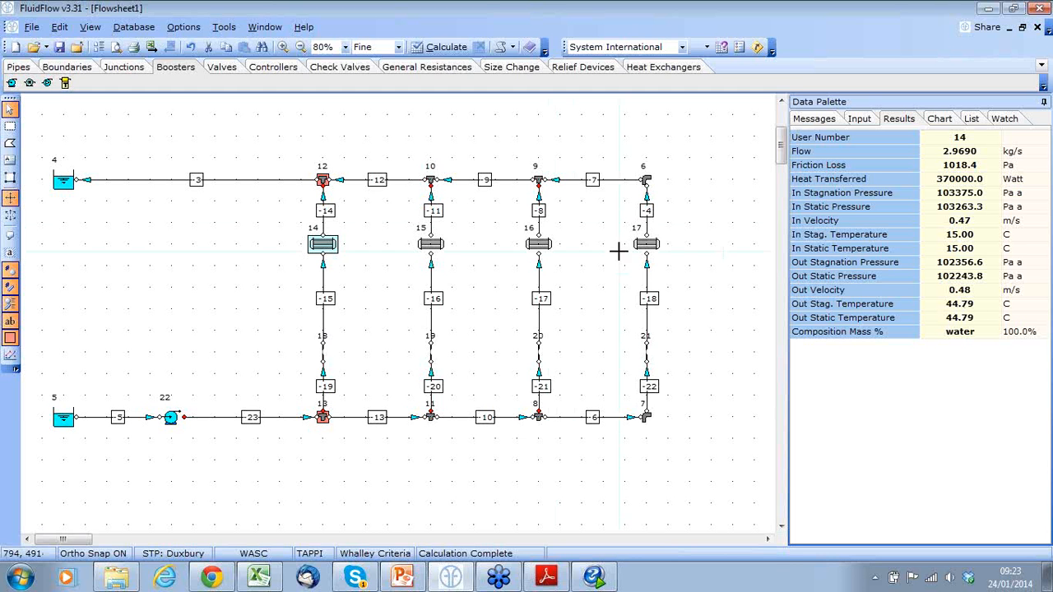
click(533, 248)
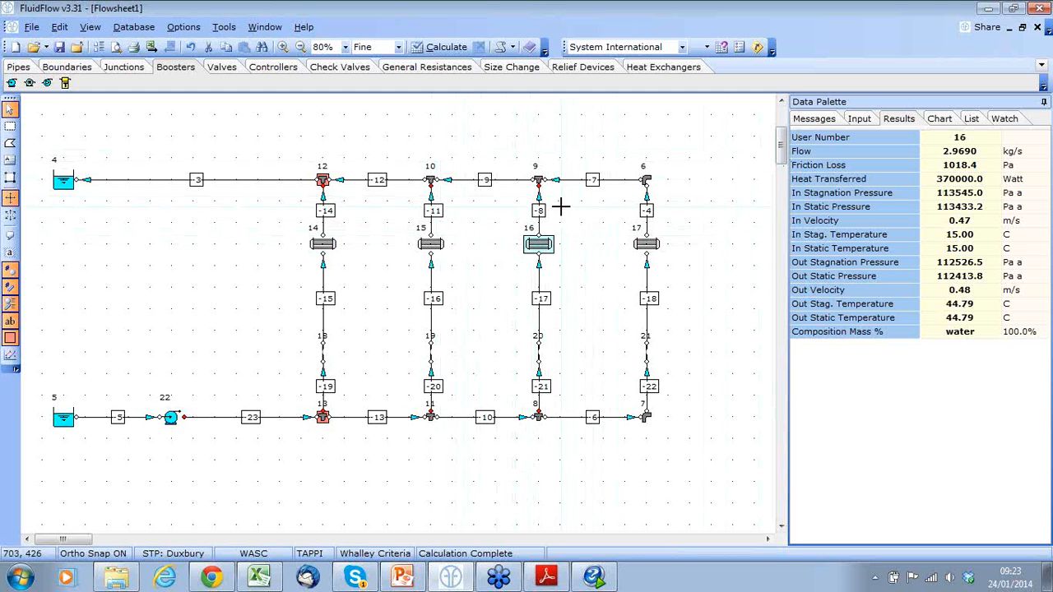
click(540, 209)
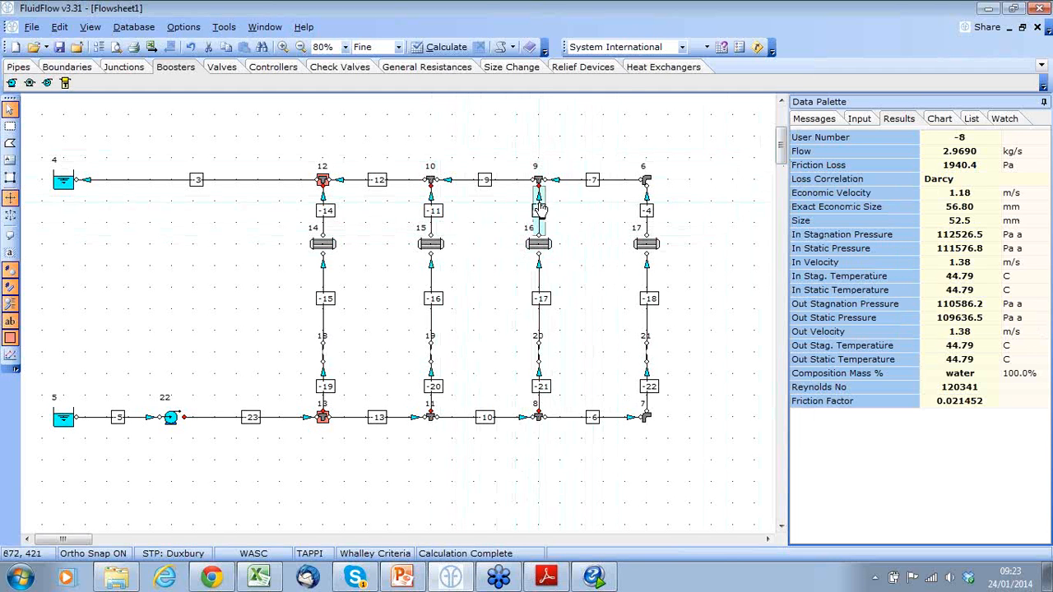
click(860, 119)
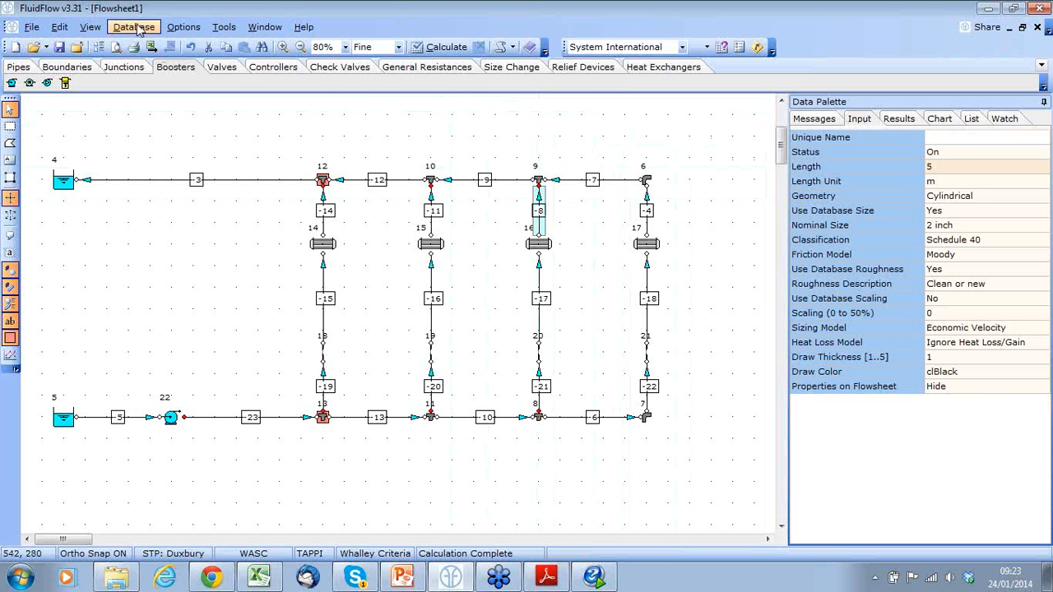
Step: Show the Components Bar, and compare it with the palette's pipe and junction components
click(92, 28)
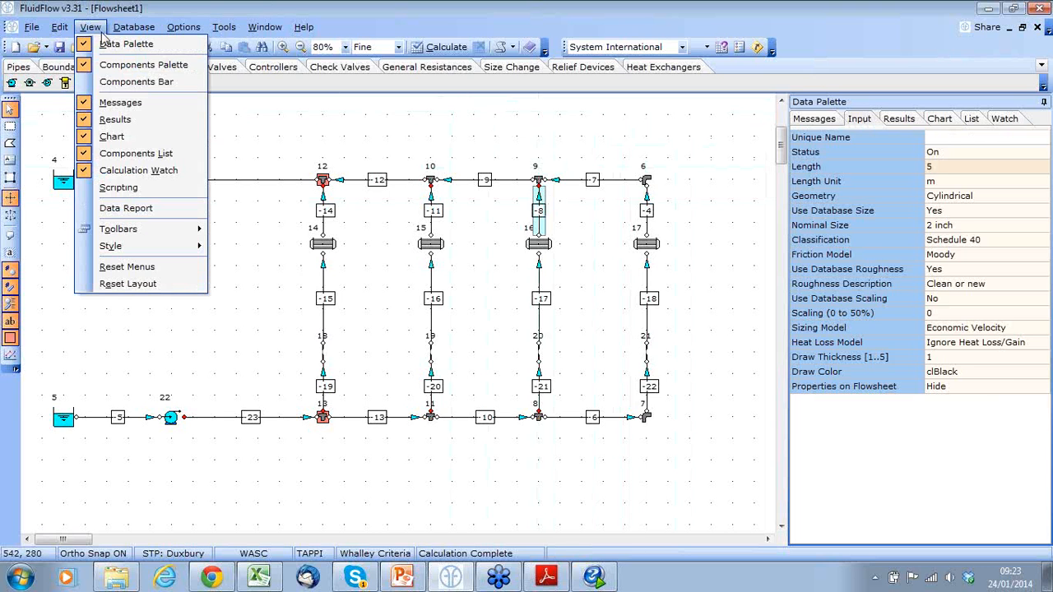
click(136, 83)
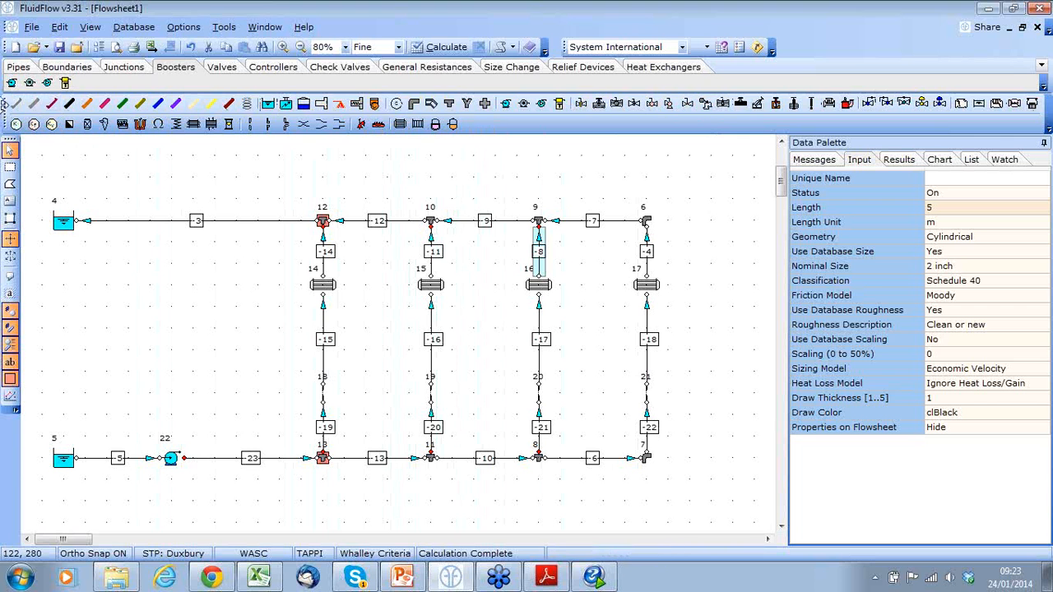
click(20, 68)
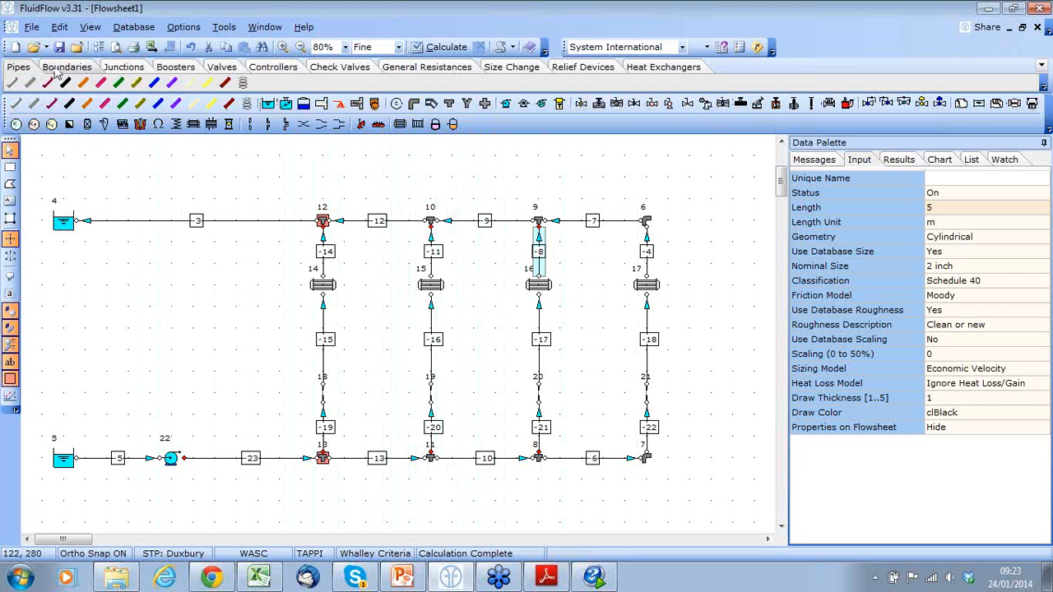
click(123, 68)
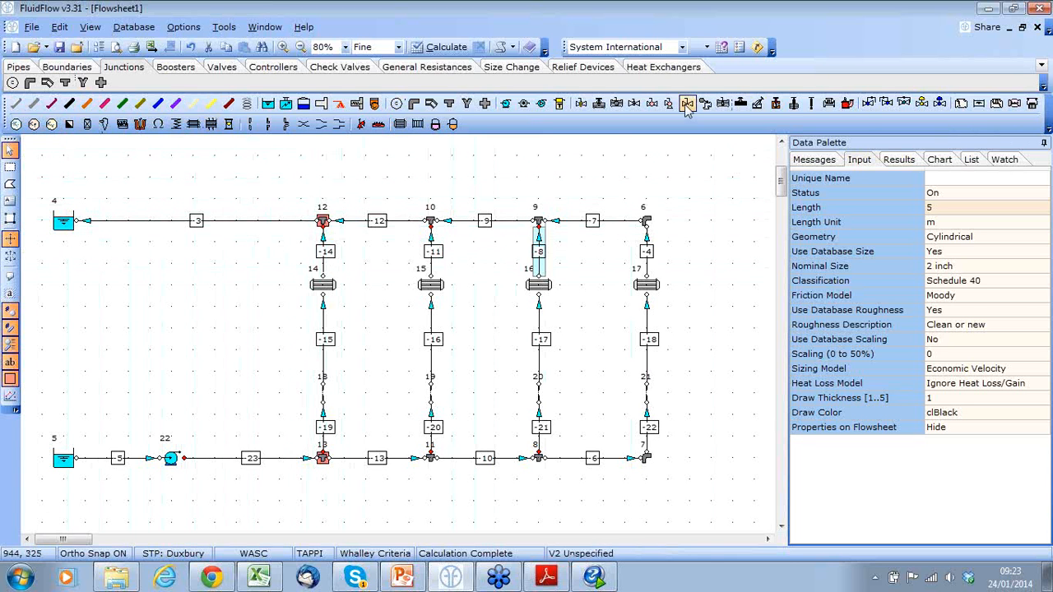
Step: Review which component buttons can be added to or removed from the Components Bar
click(1048, 130)
mouse_move(1047, 146)
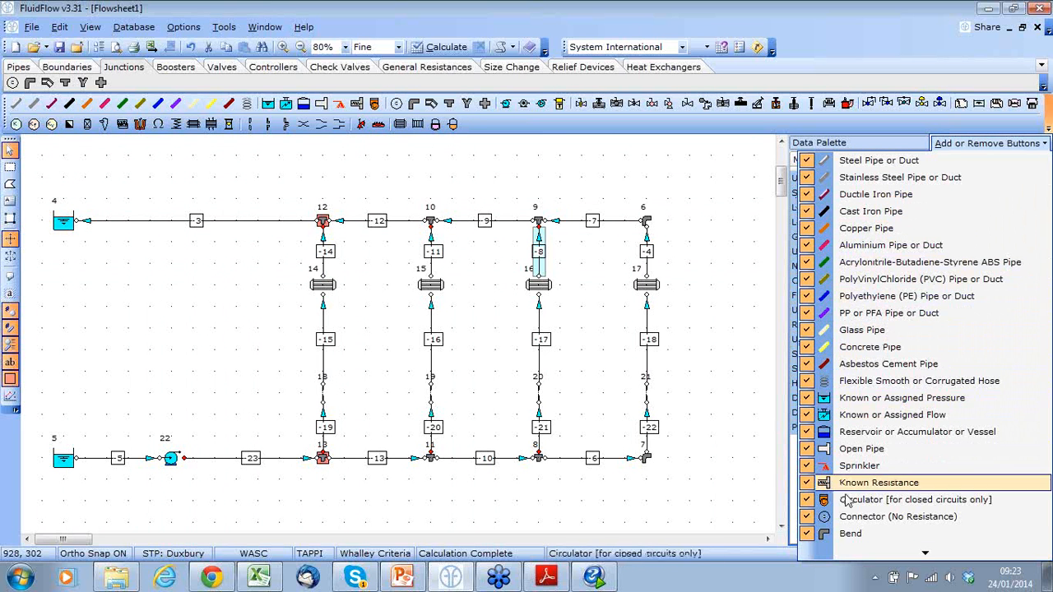
mouse_move(916, 549)
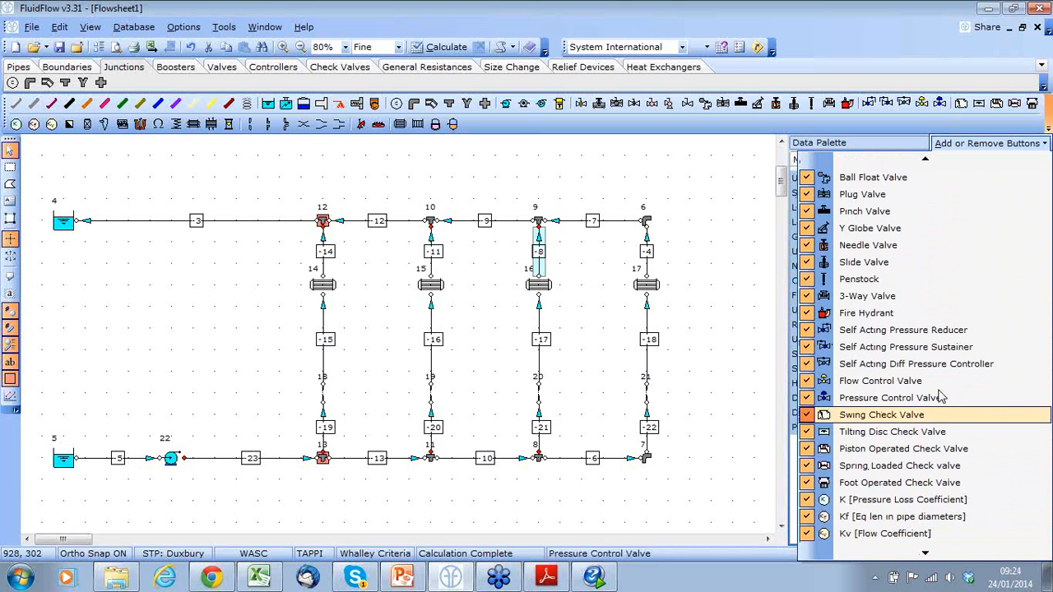
click(1048, 115)
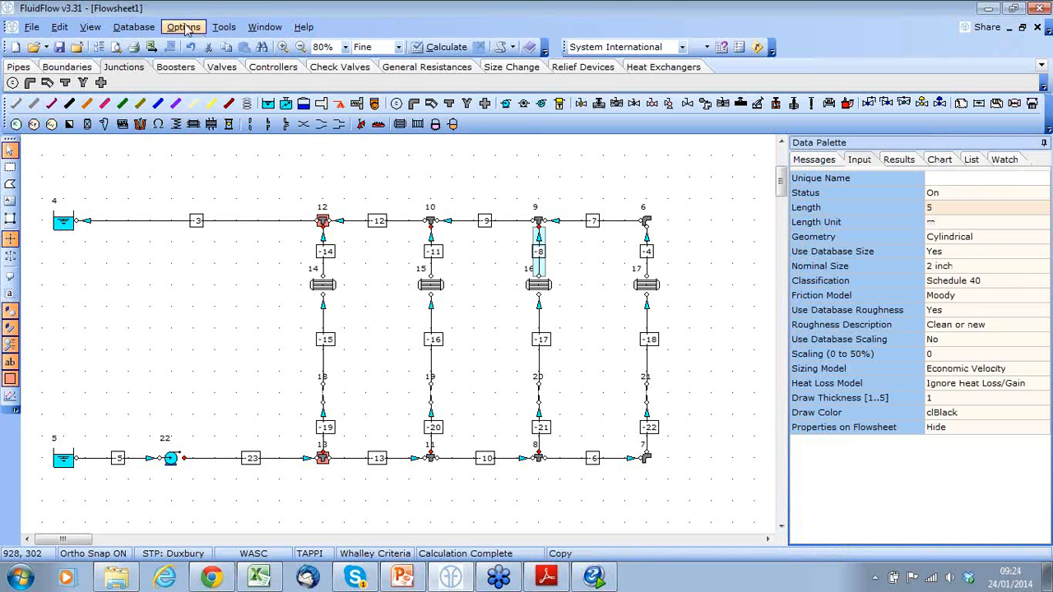
Step: Hide and restore the Components Palette, and hide the Components Bar so that only the palette remains
click(91, 27)
click(113, 66)
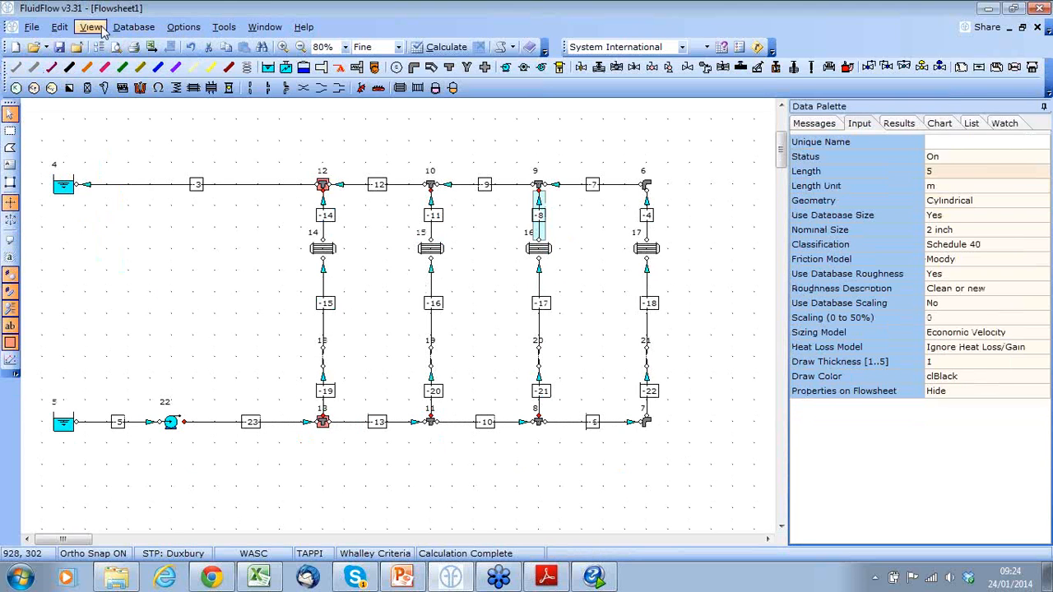
click(90, 28)
click(124, 64)
click(91, 28)
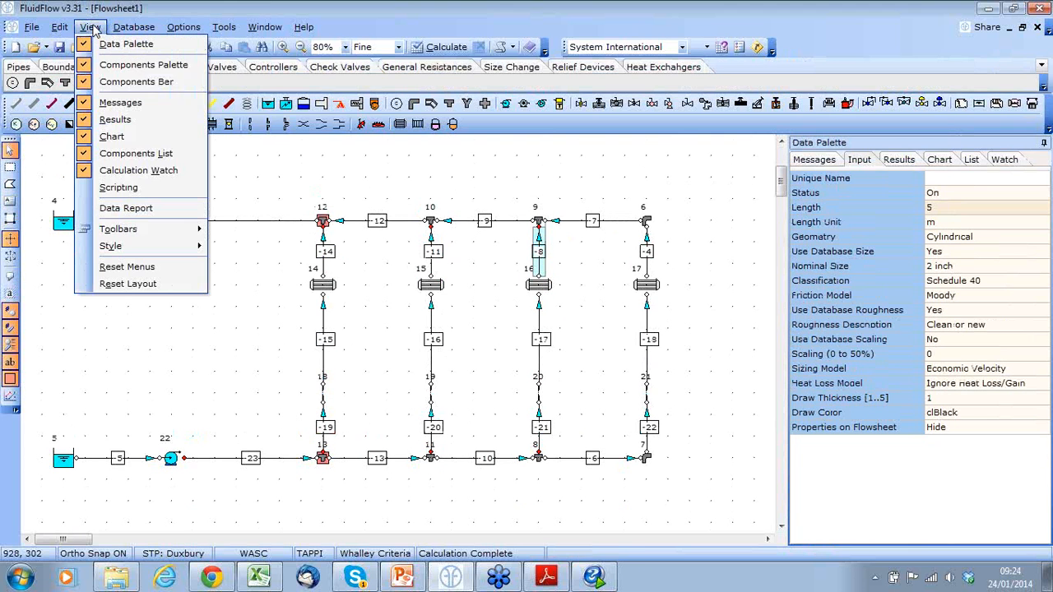
click(122, 82)
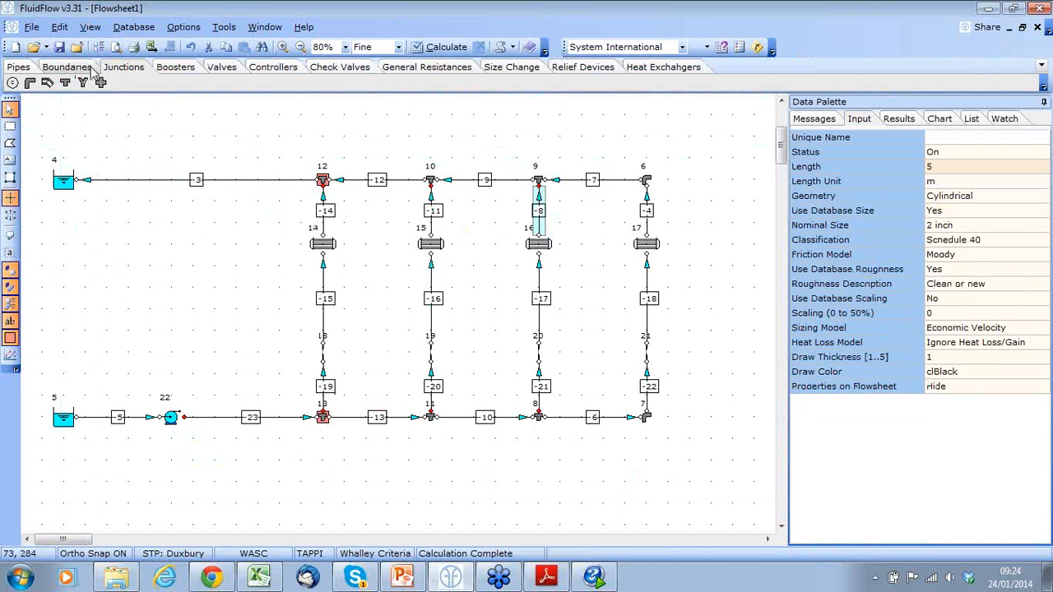
Step: Display the Data Report below the flowsheet with refreshed data, closing and reopening it once
click(91, 27)
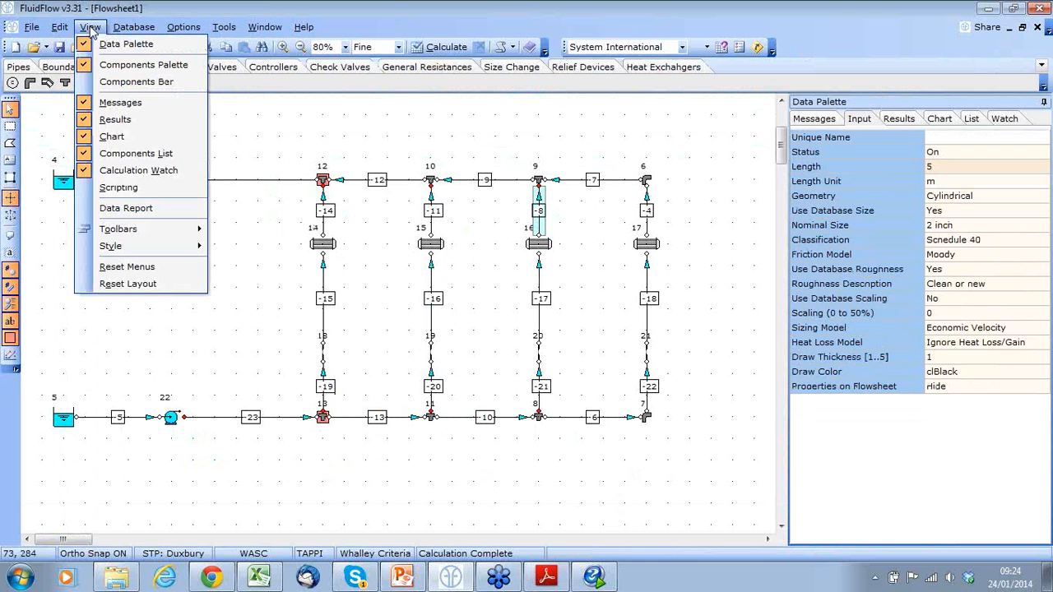
click(119, 207)
click(42, 293)
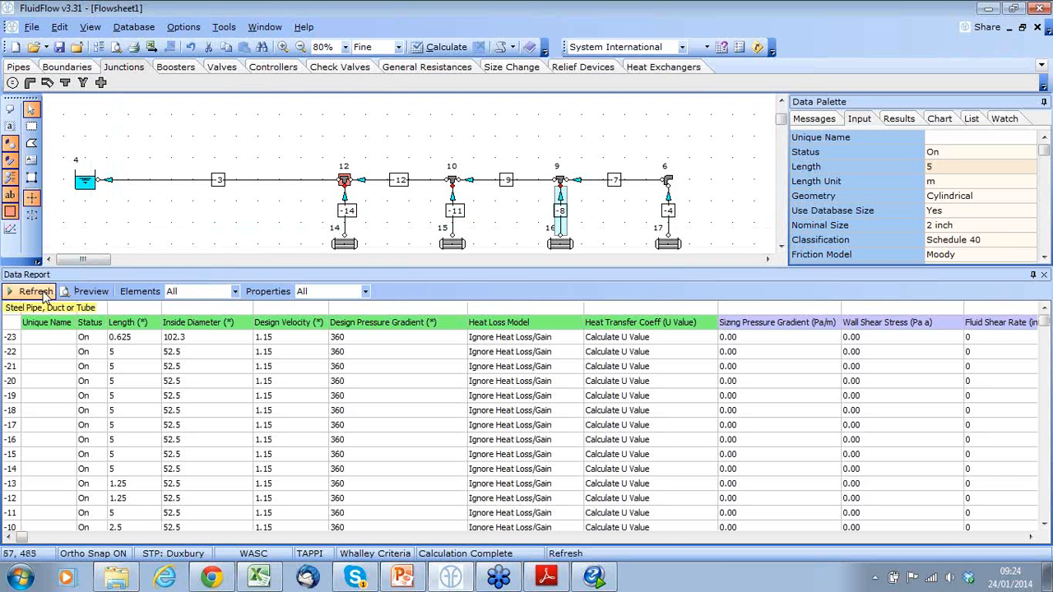
click(1044, 275)
click(87, 30)
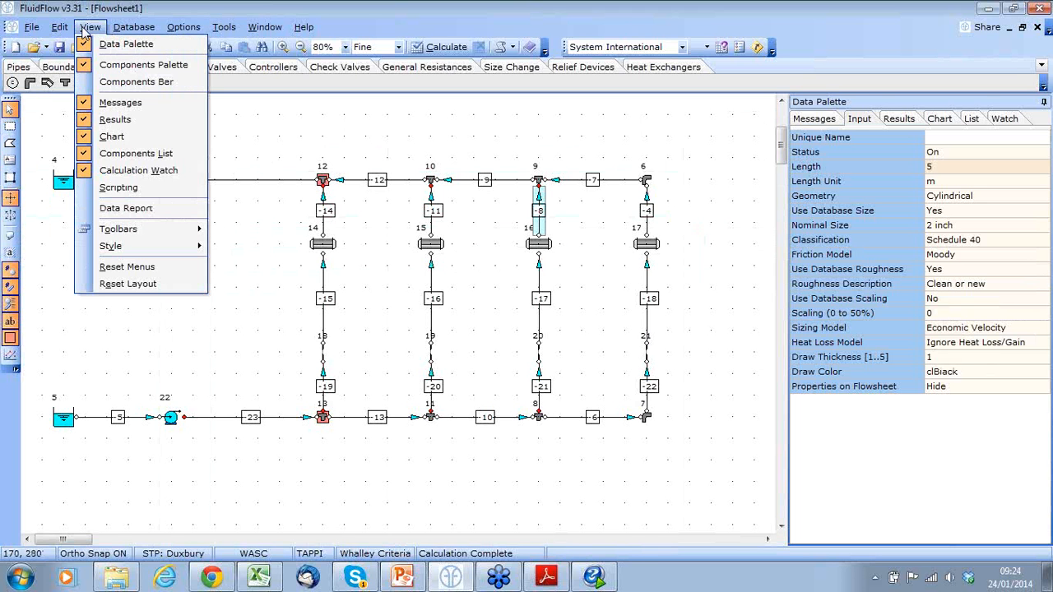
click(123, 208)
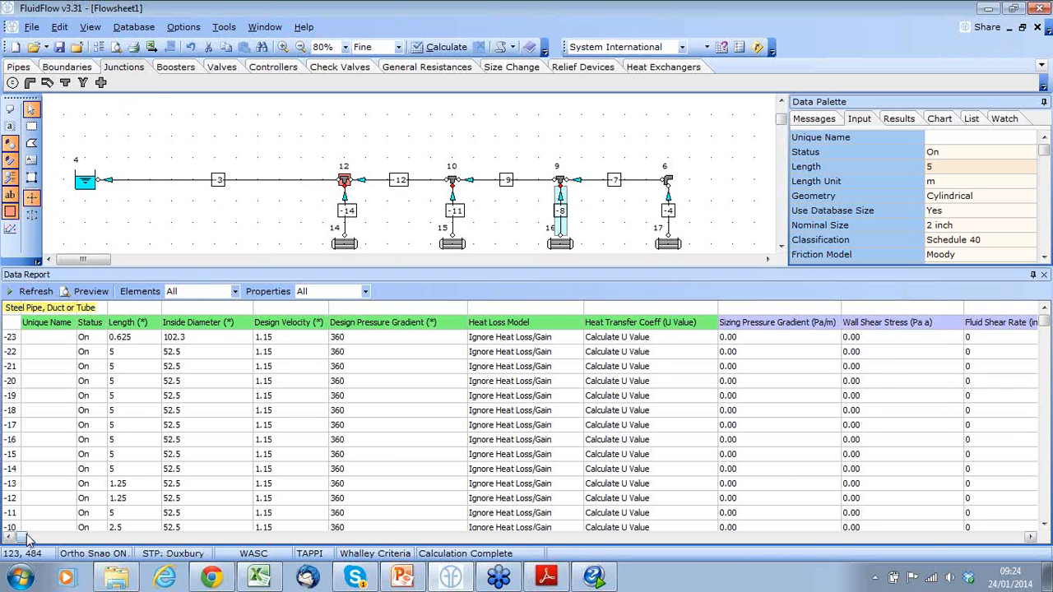
Step: Examine the full range of input and result columns for the steel pipes in the Data Report
drag(24, 537, 167, 541)
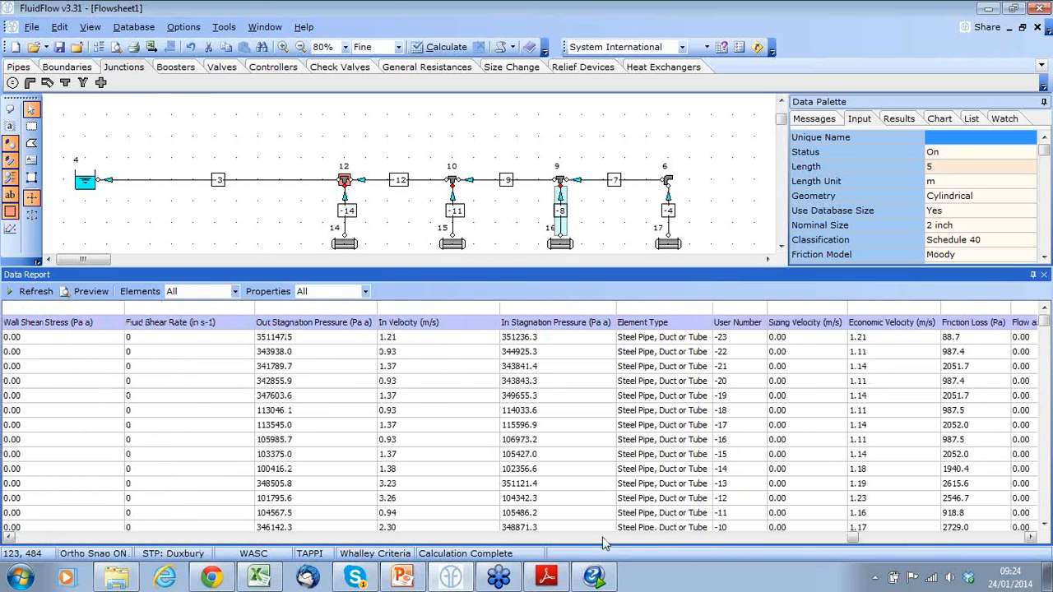
click(911, 541)
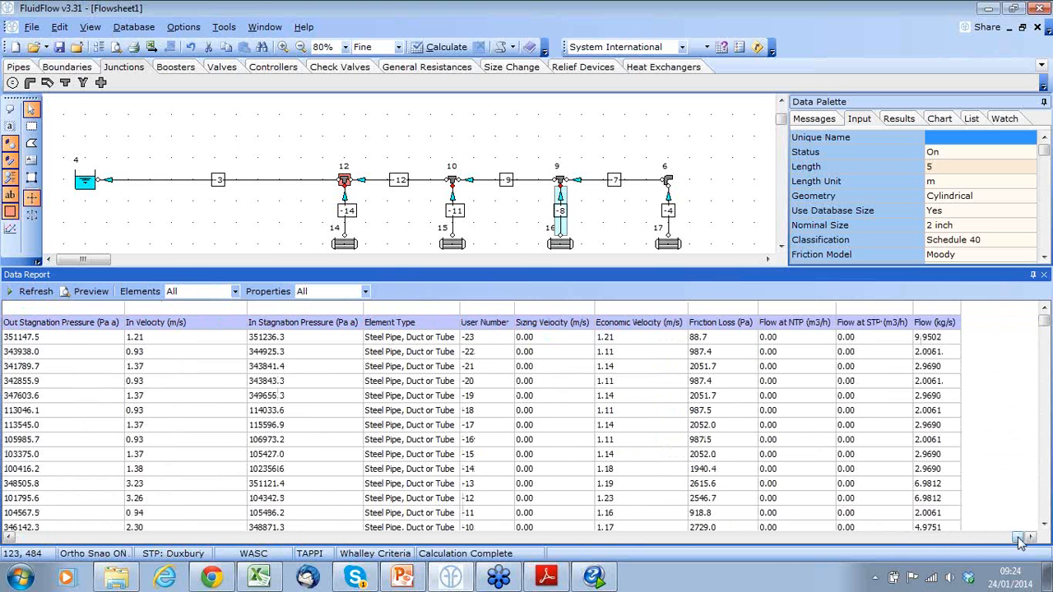
drag(996, 545, 24, 541)
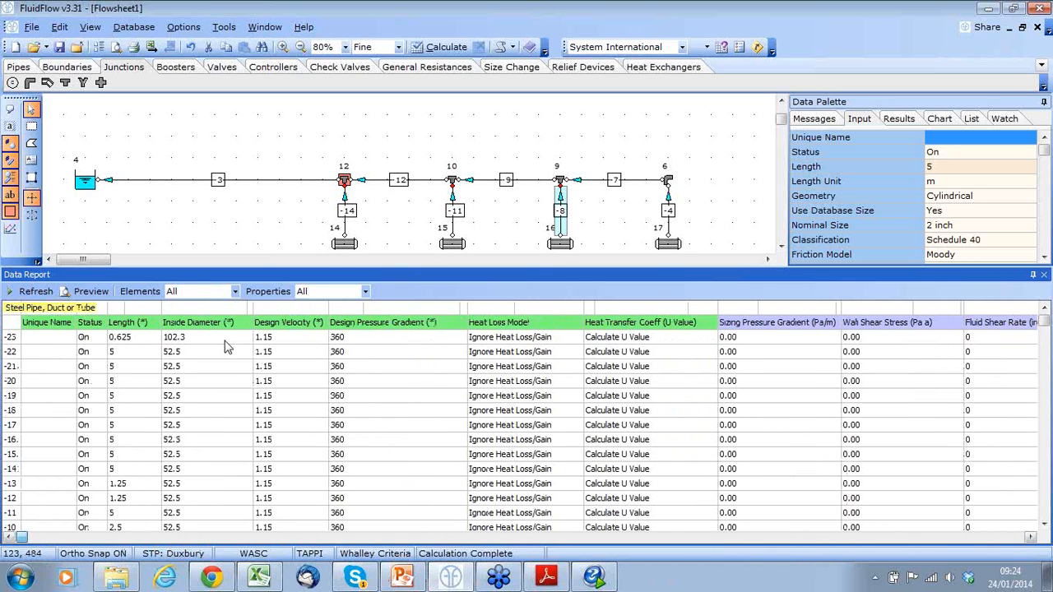
Step: Compare the Data Report with properties filtered to Input and to Results, and restore the properties filter to All
click(364, 292)
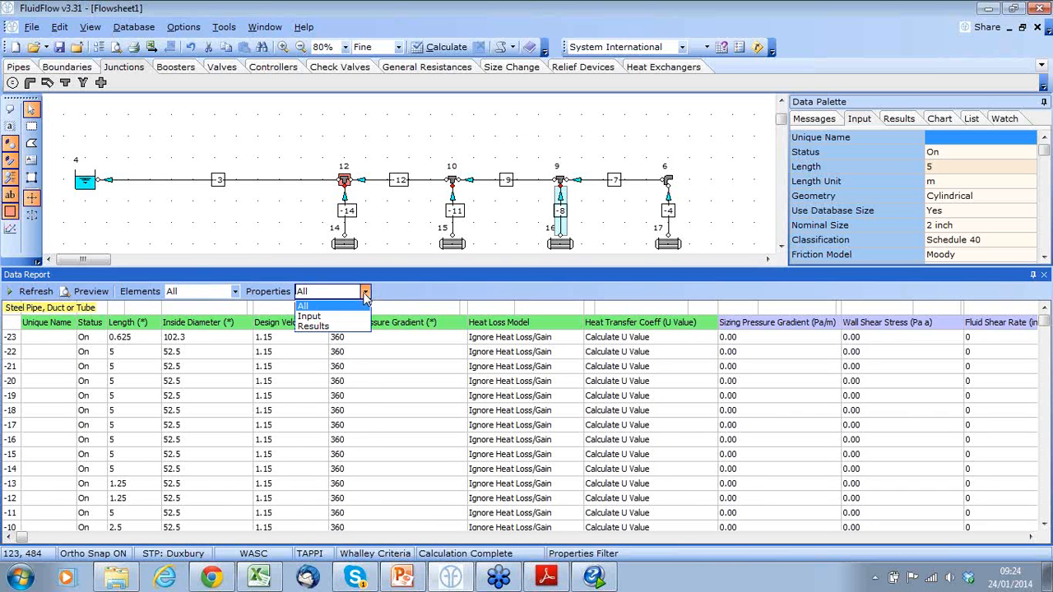
click(343, 317)
click(365, 292)
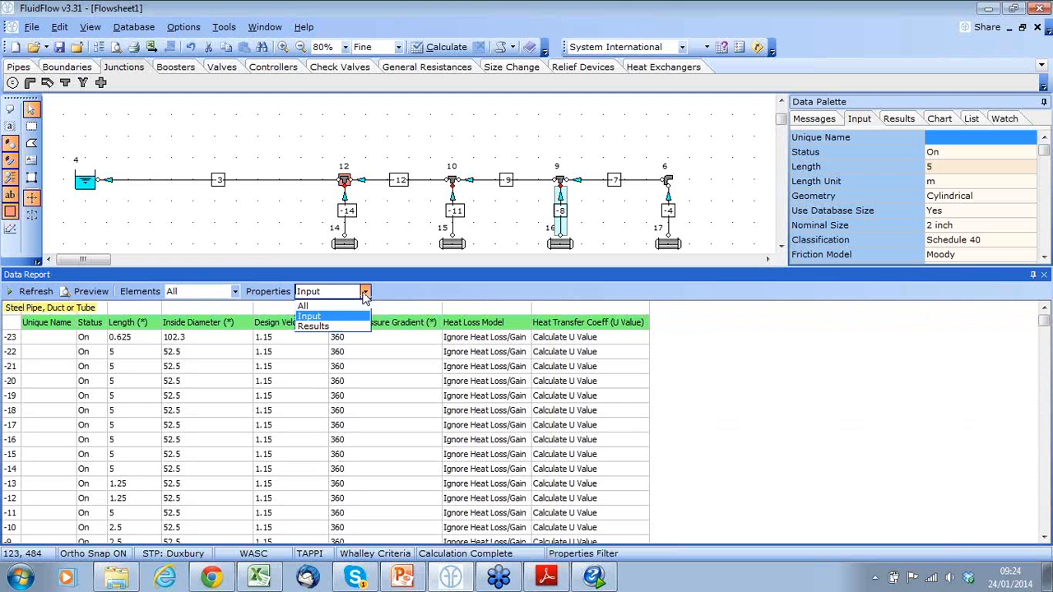
click(337, 327)
click(365, 292)
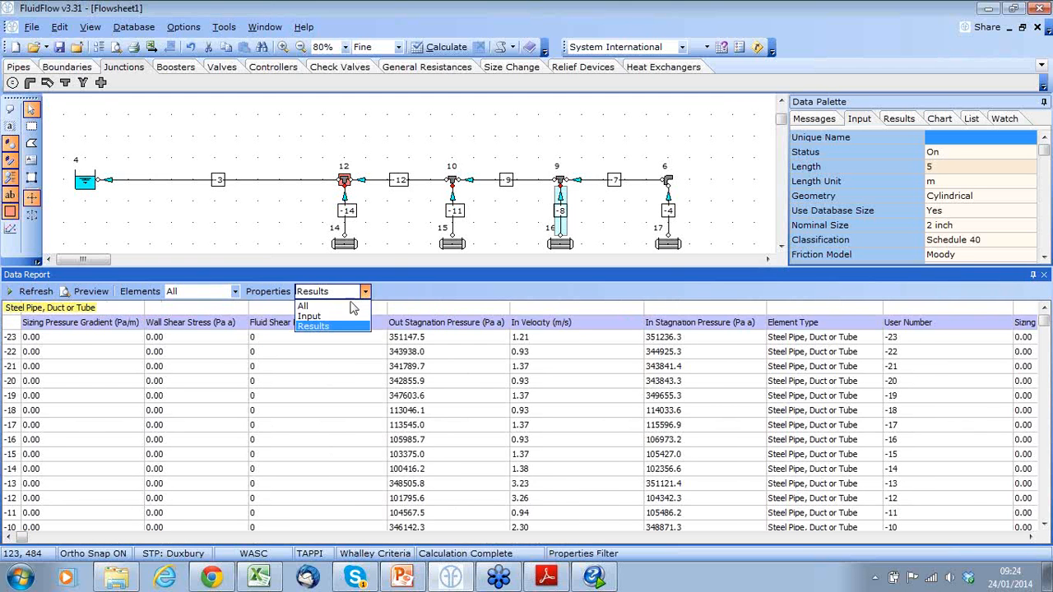
click(349, 307)
Step: Filter the Data Report's elements to Pipes, and review the pipe rows before closing the report
click(235, 292)
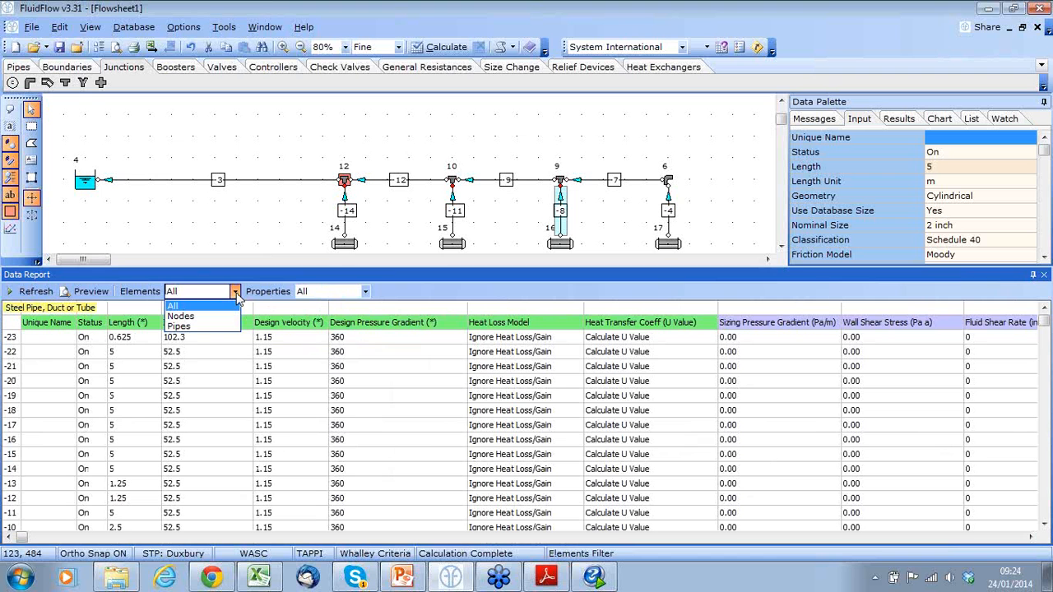
click(192, 328)
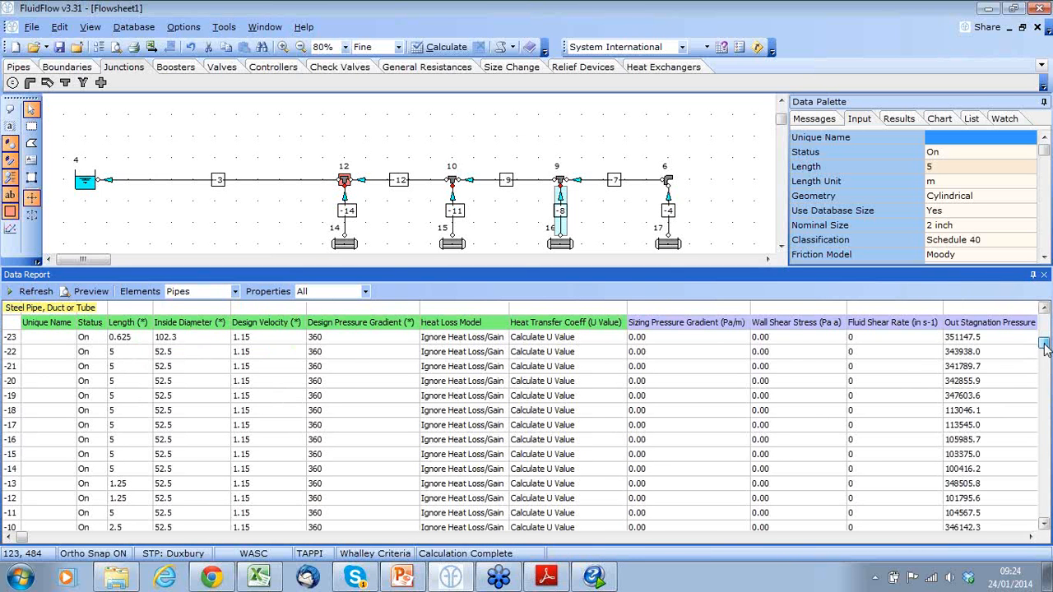
scroll(1041, 390, down, 3)
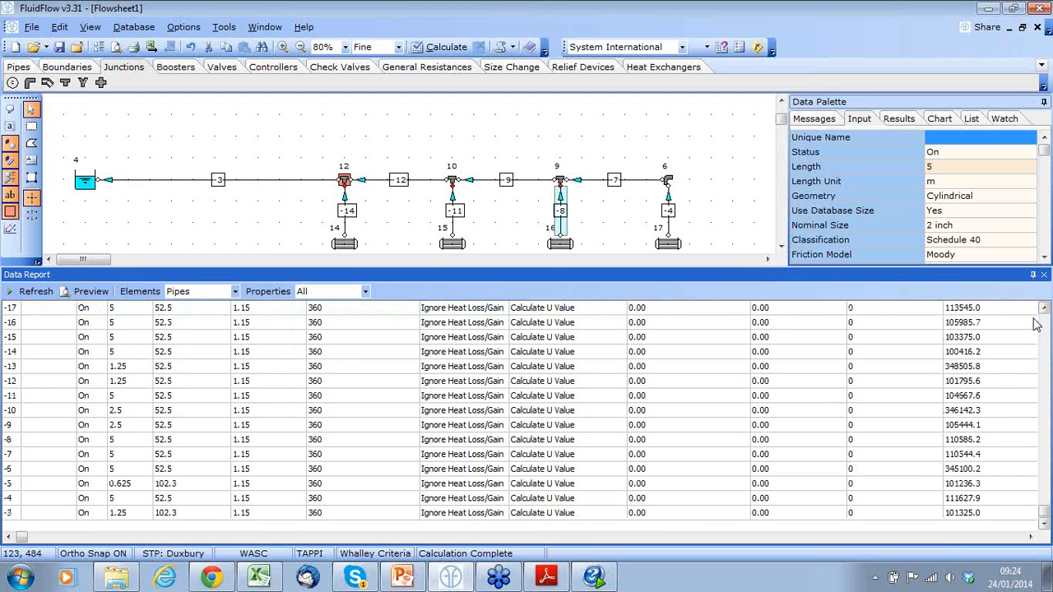
scroll(1047, 324, up, 3)
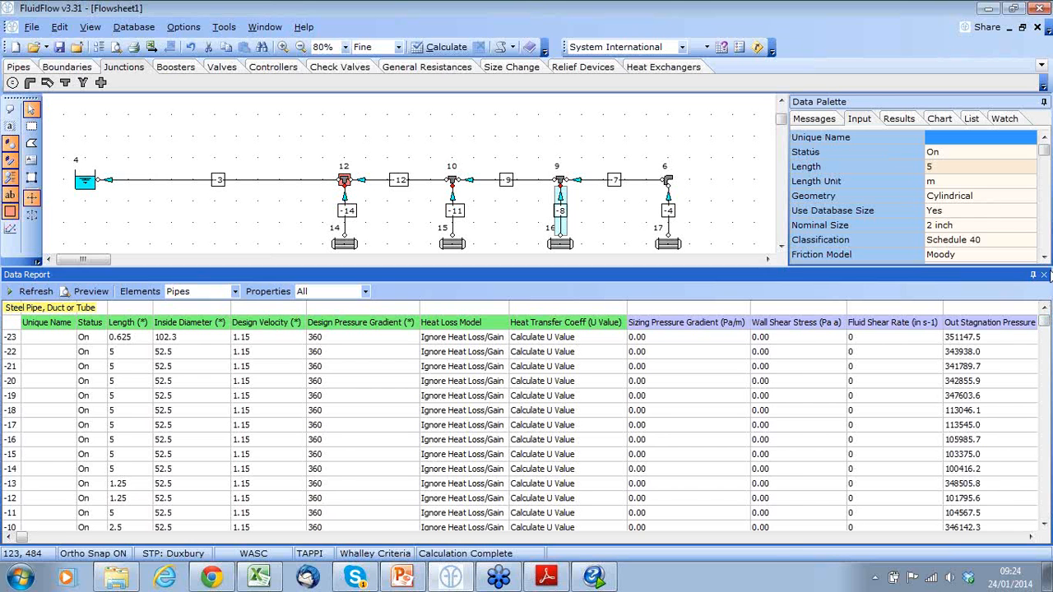
click(1043, 275)
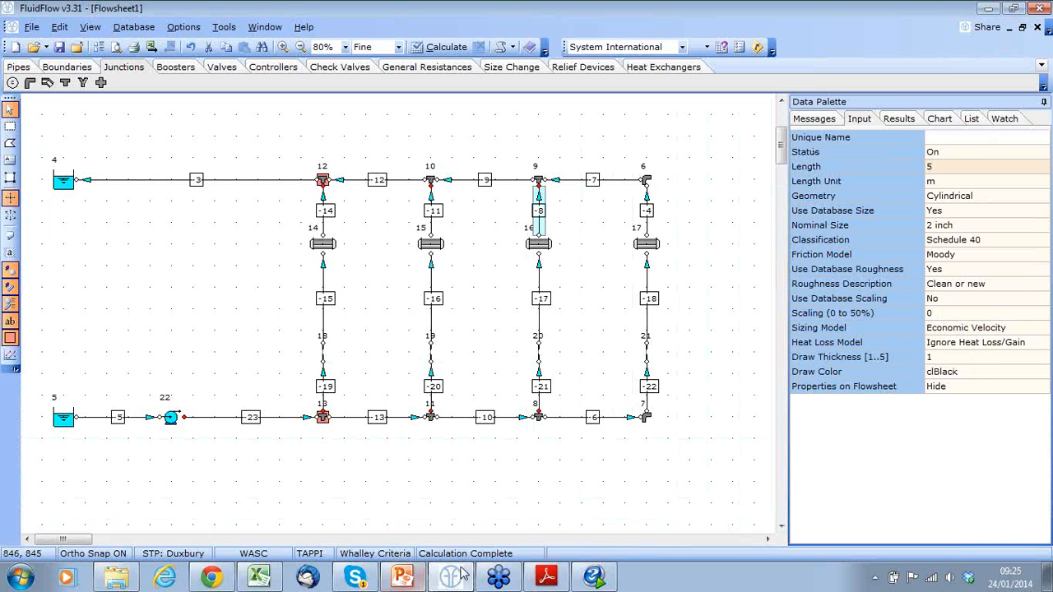